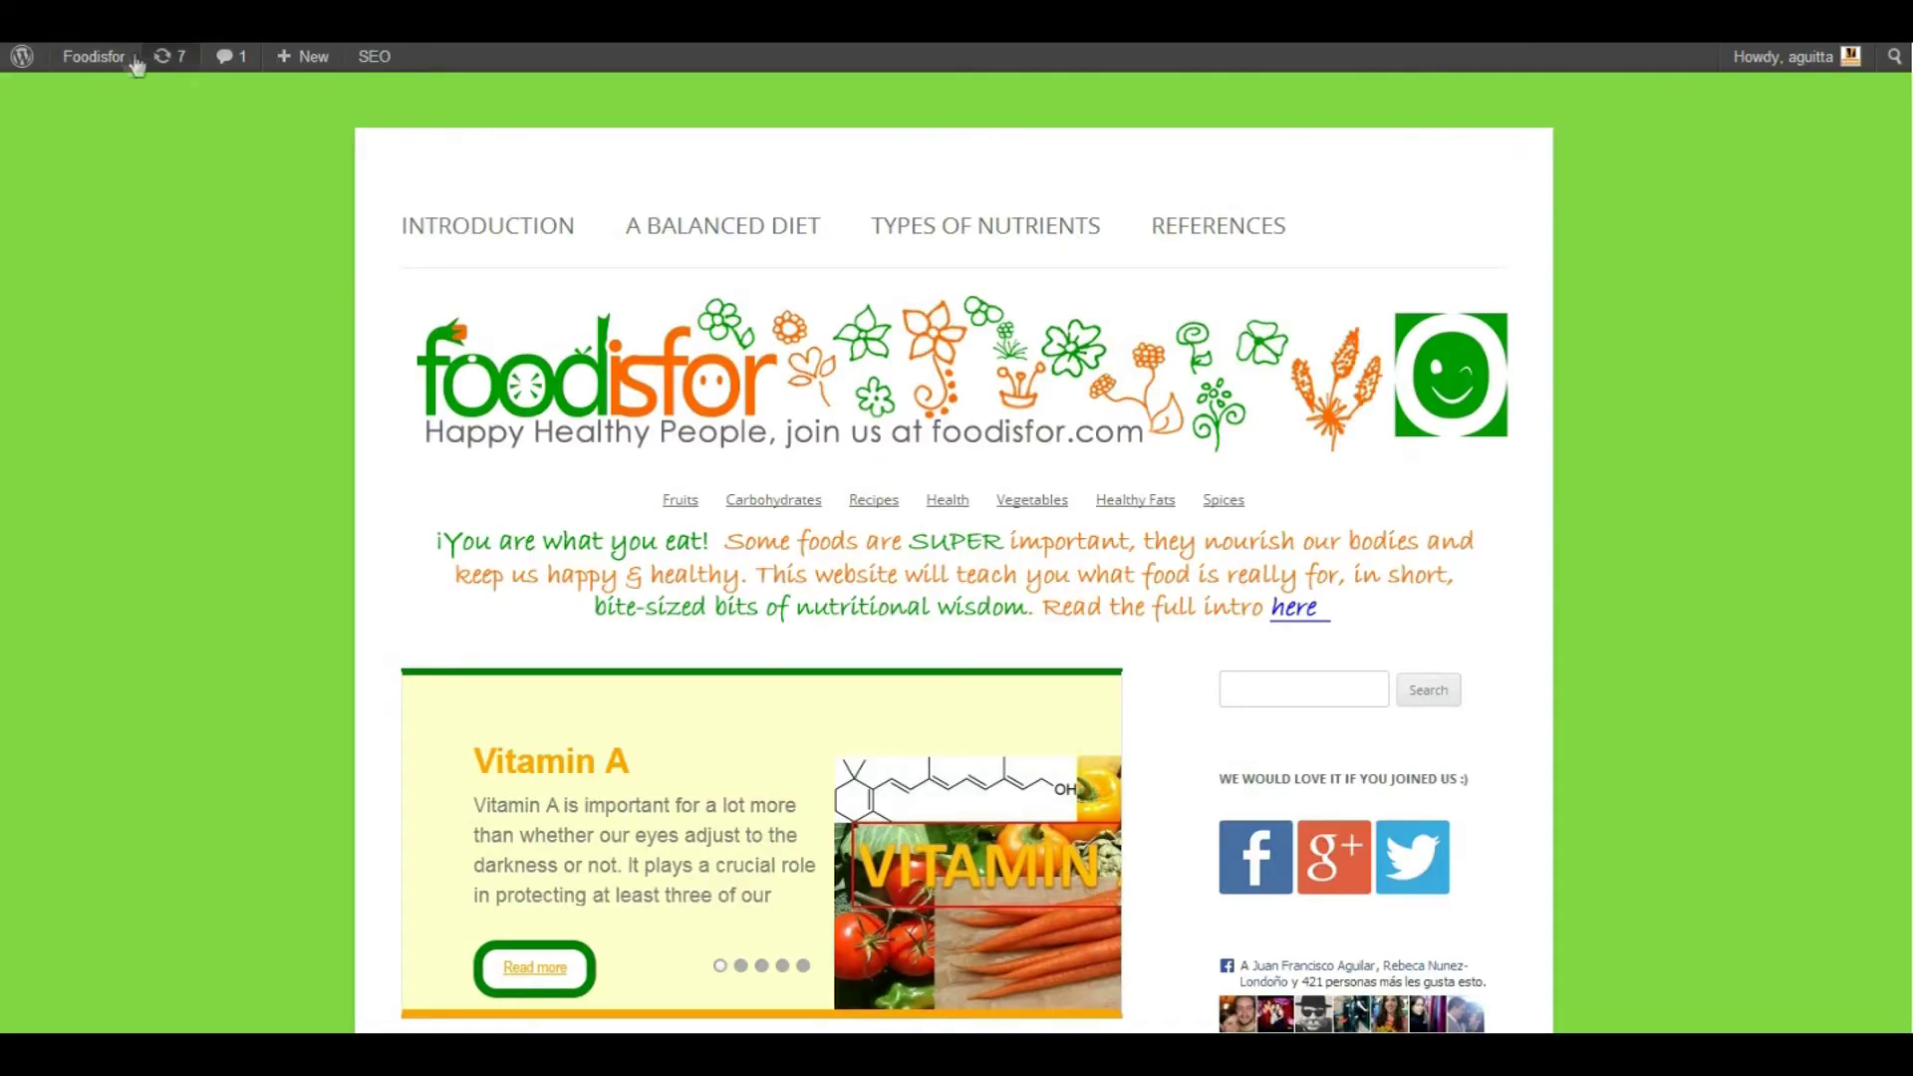
Open the Foodisfor site's front page and reveal its admin-bar shortcut menu
mouse_move(117, 68)
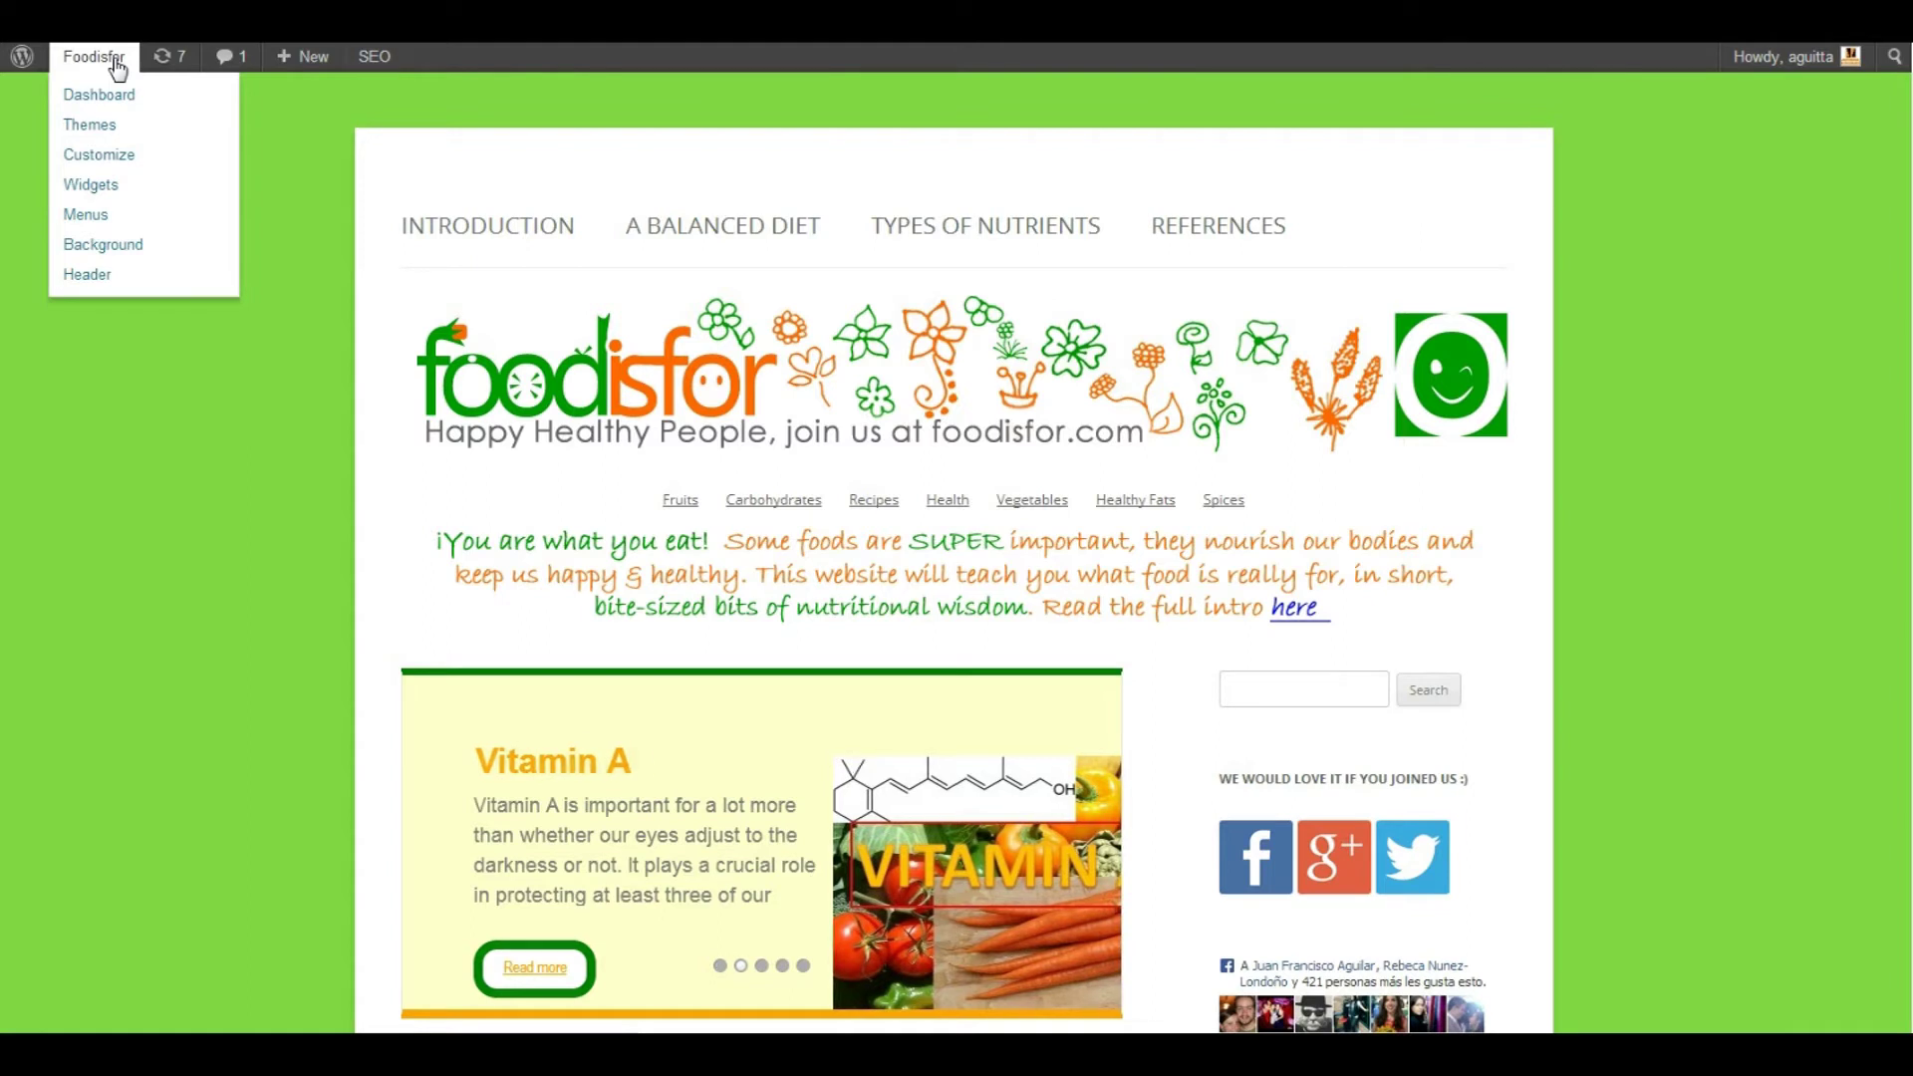
Go from the Foodisfor dashboard to the Plugins > Add New page
click(118, 68)
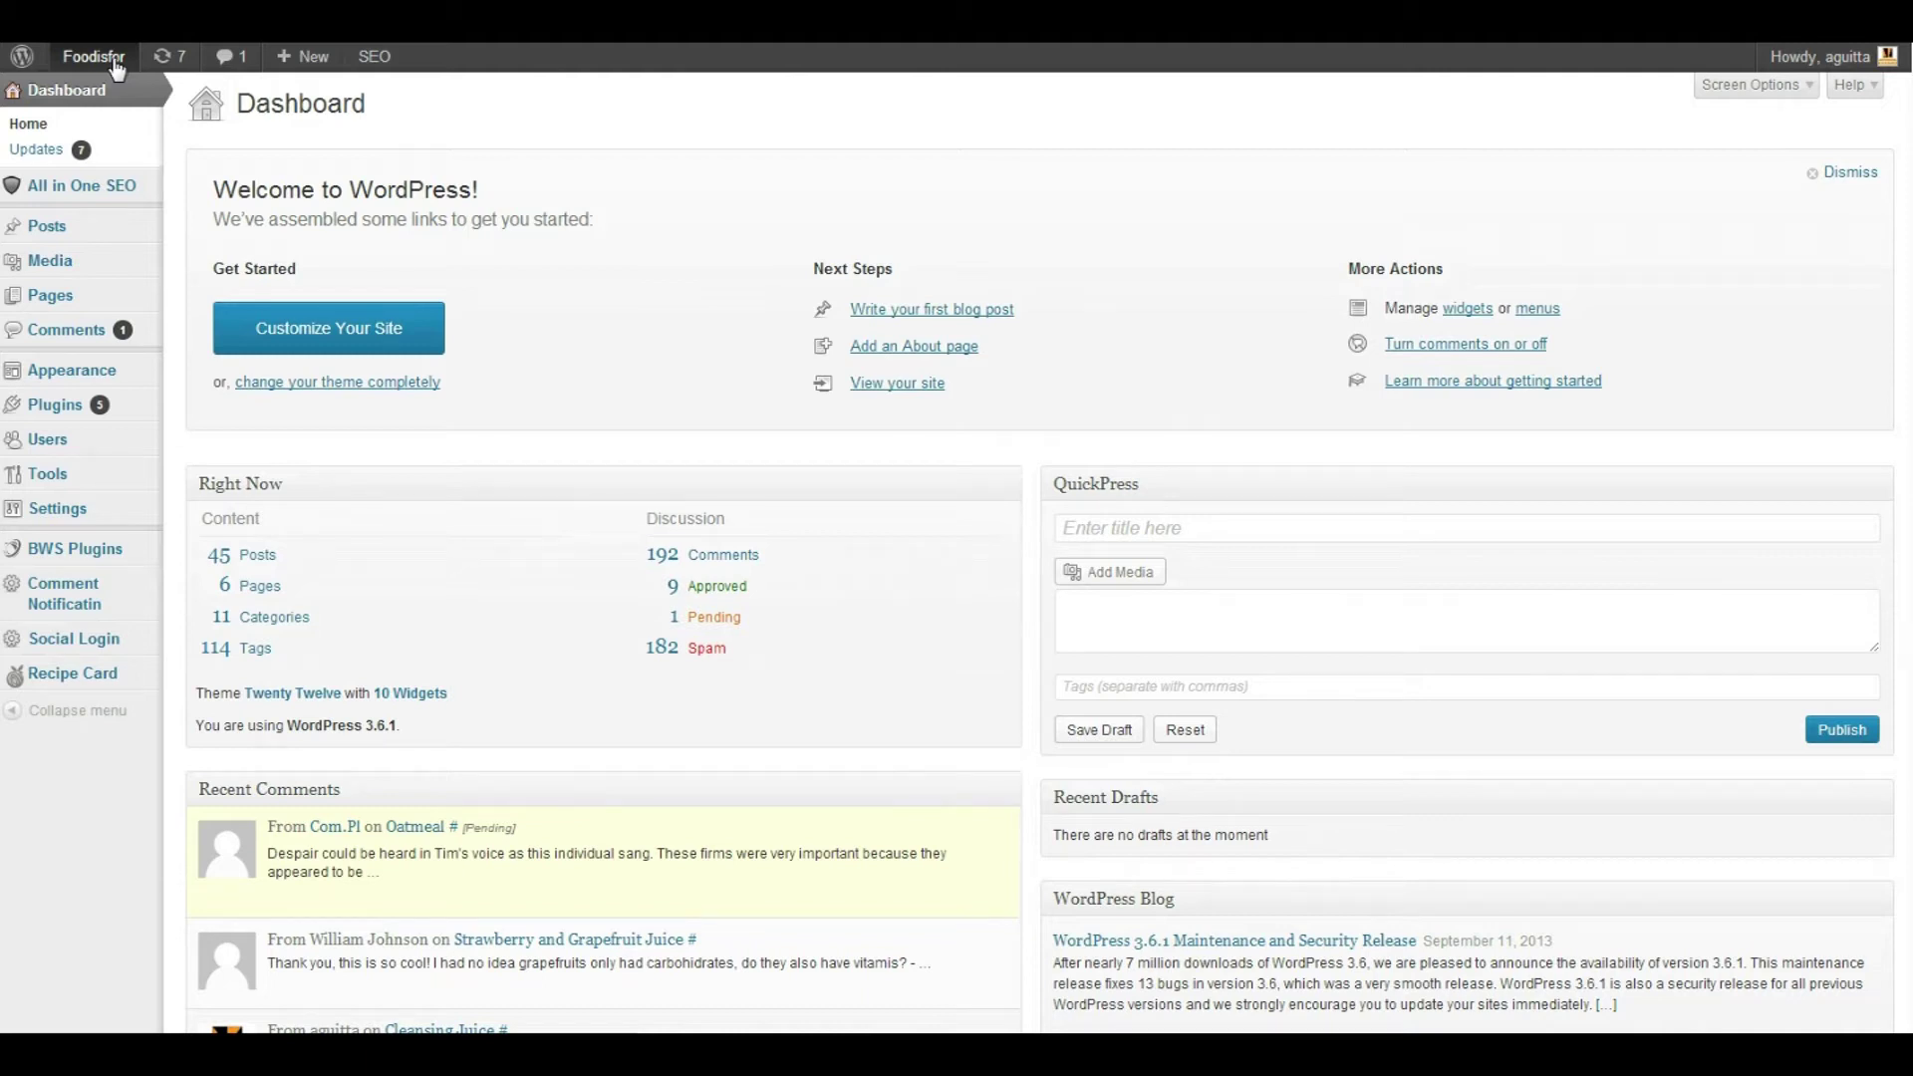
mouse_move(81, 553)
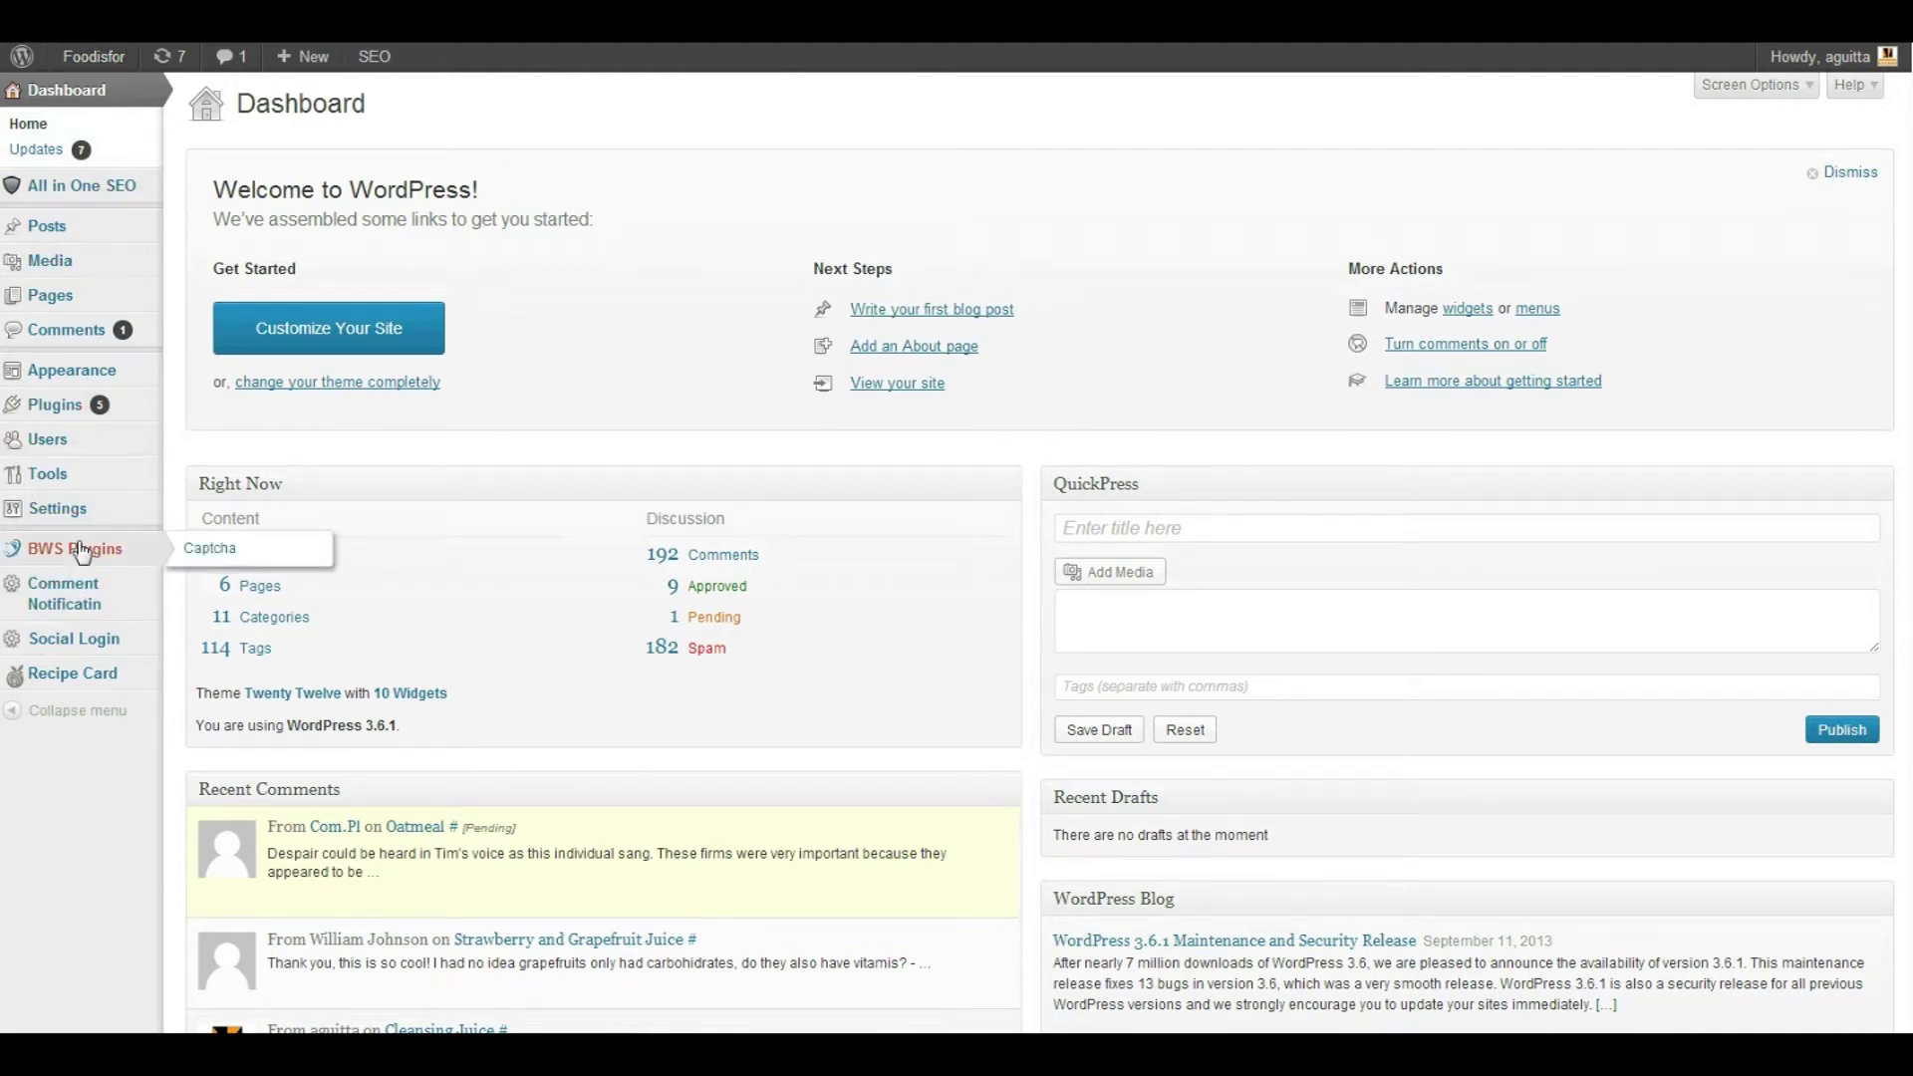
mouse_move(61, 411)
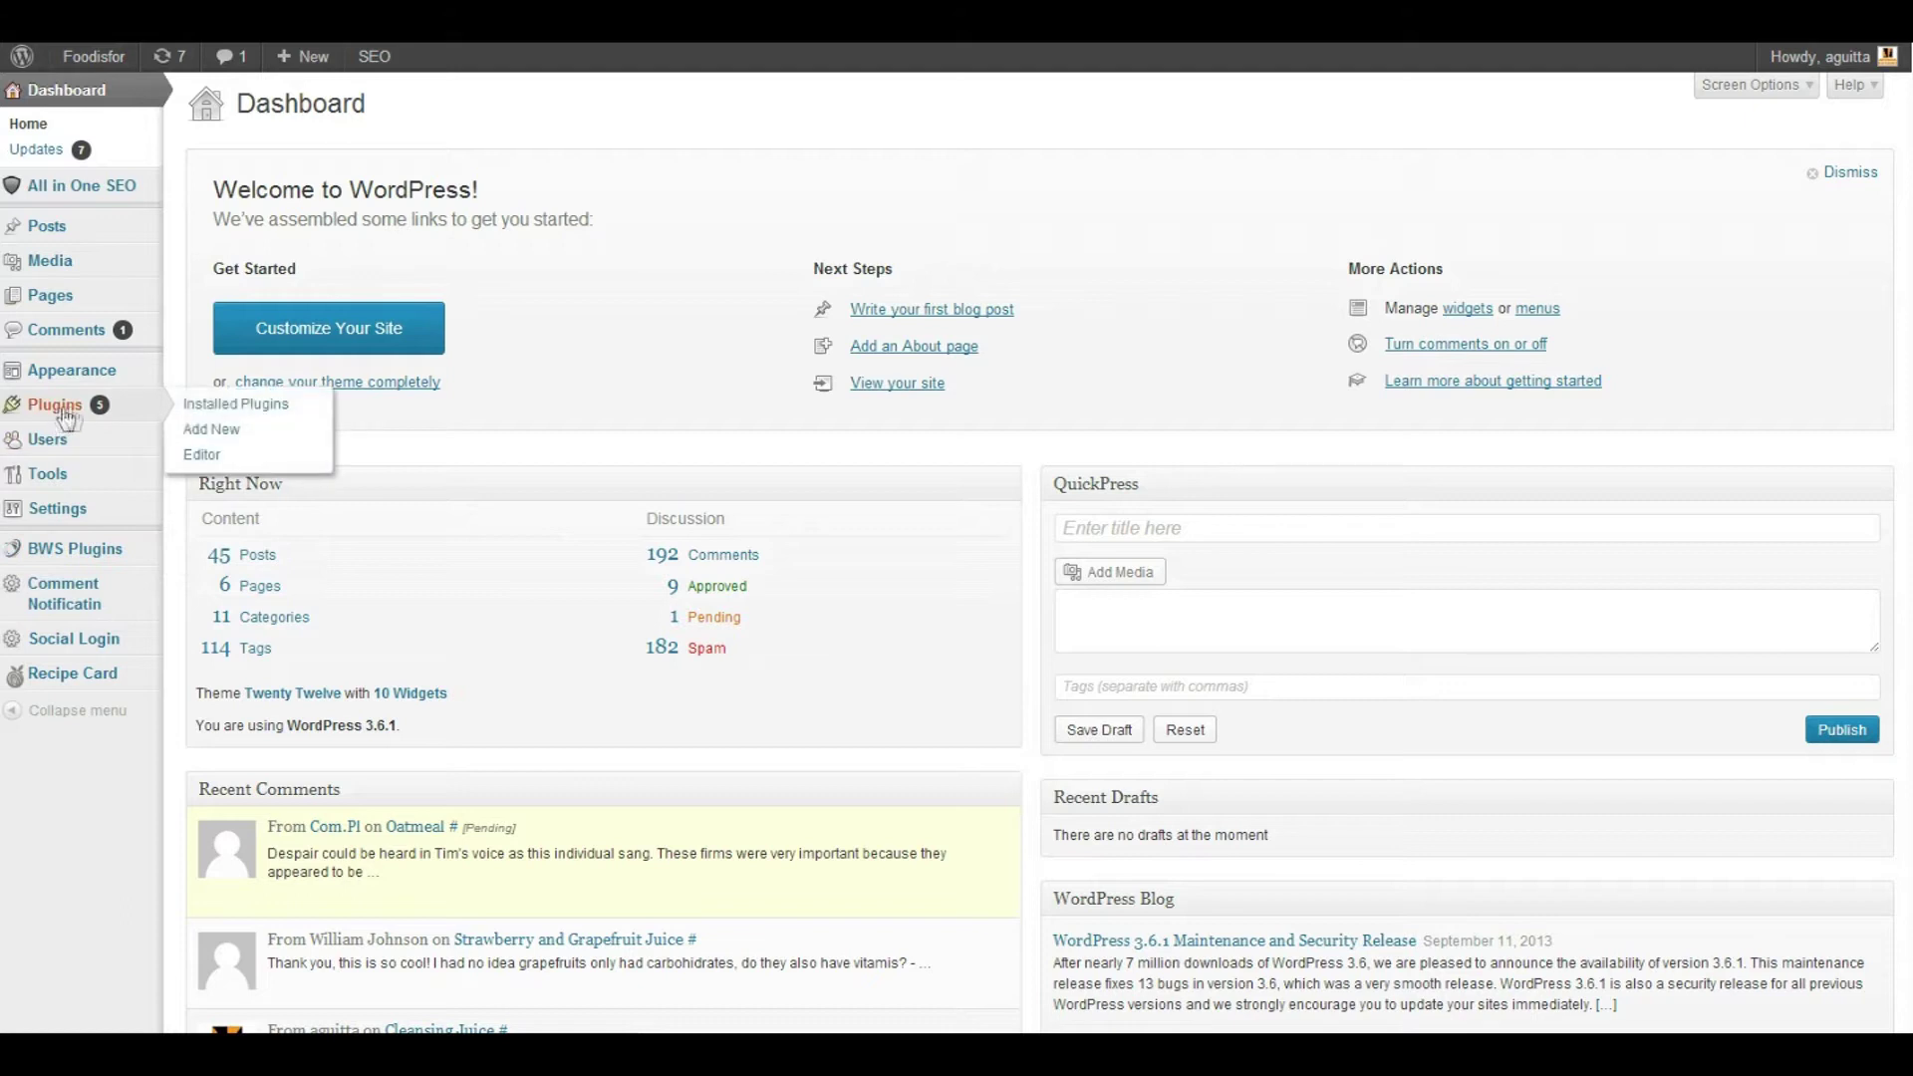
click(198, 435)
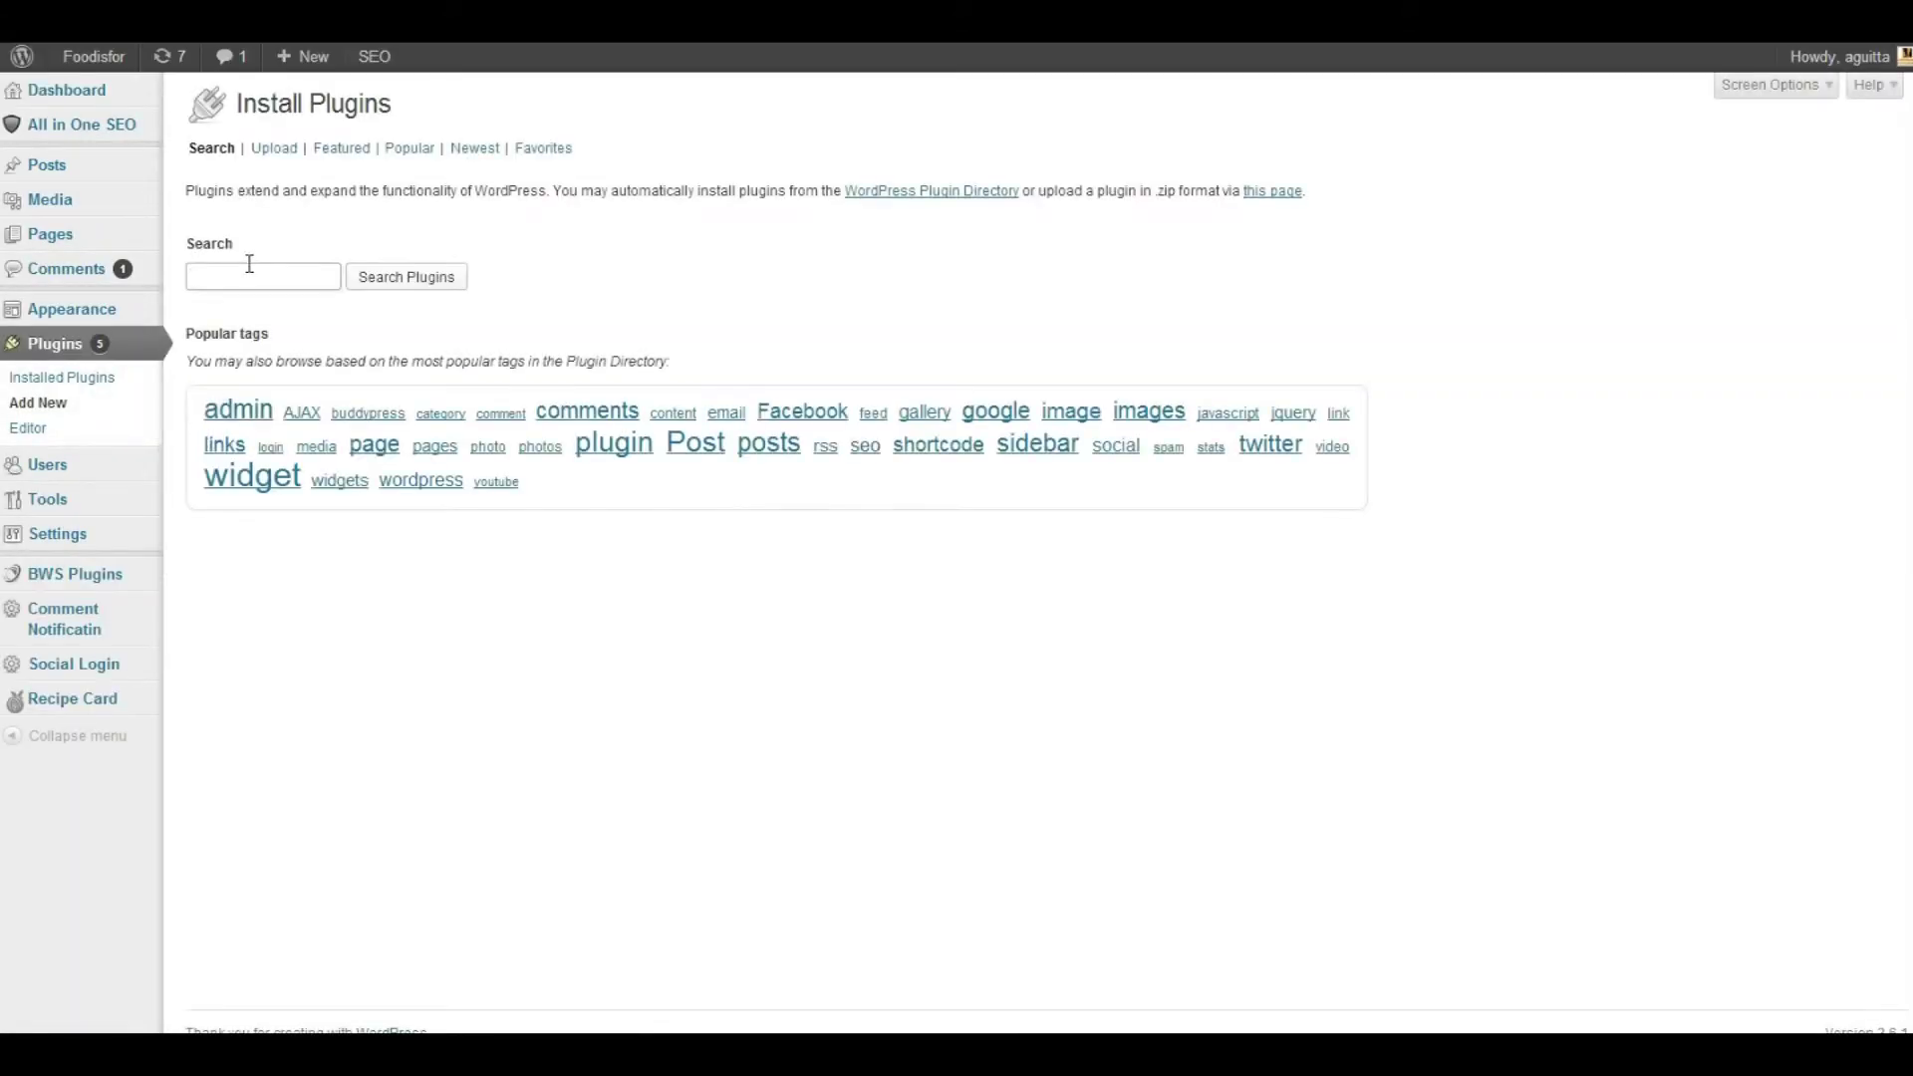
Search plugins for 'Mailchimp ContactUs' and locate MailChimp Form by ContactUs.com
click(249, 265)
text(m)
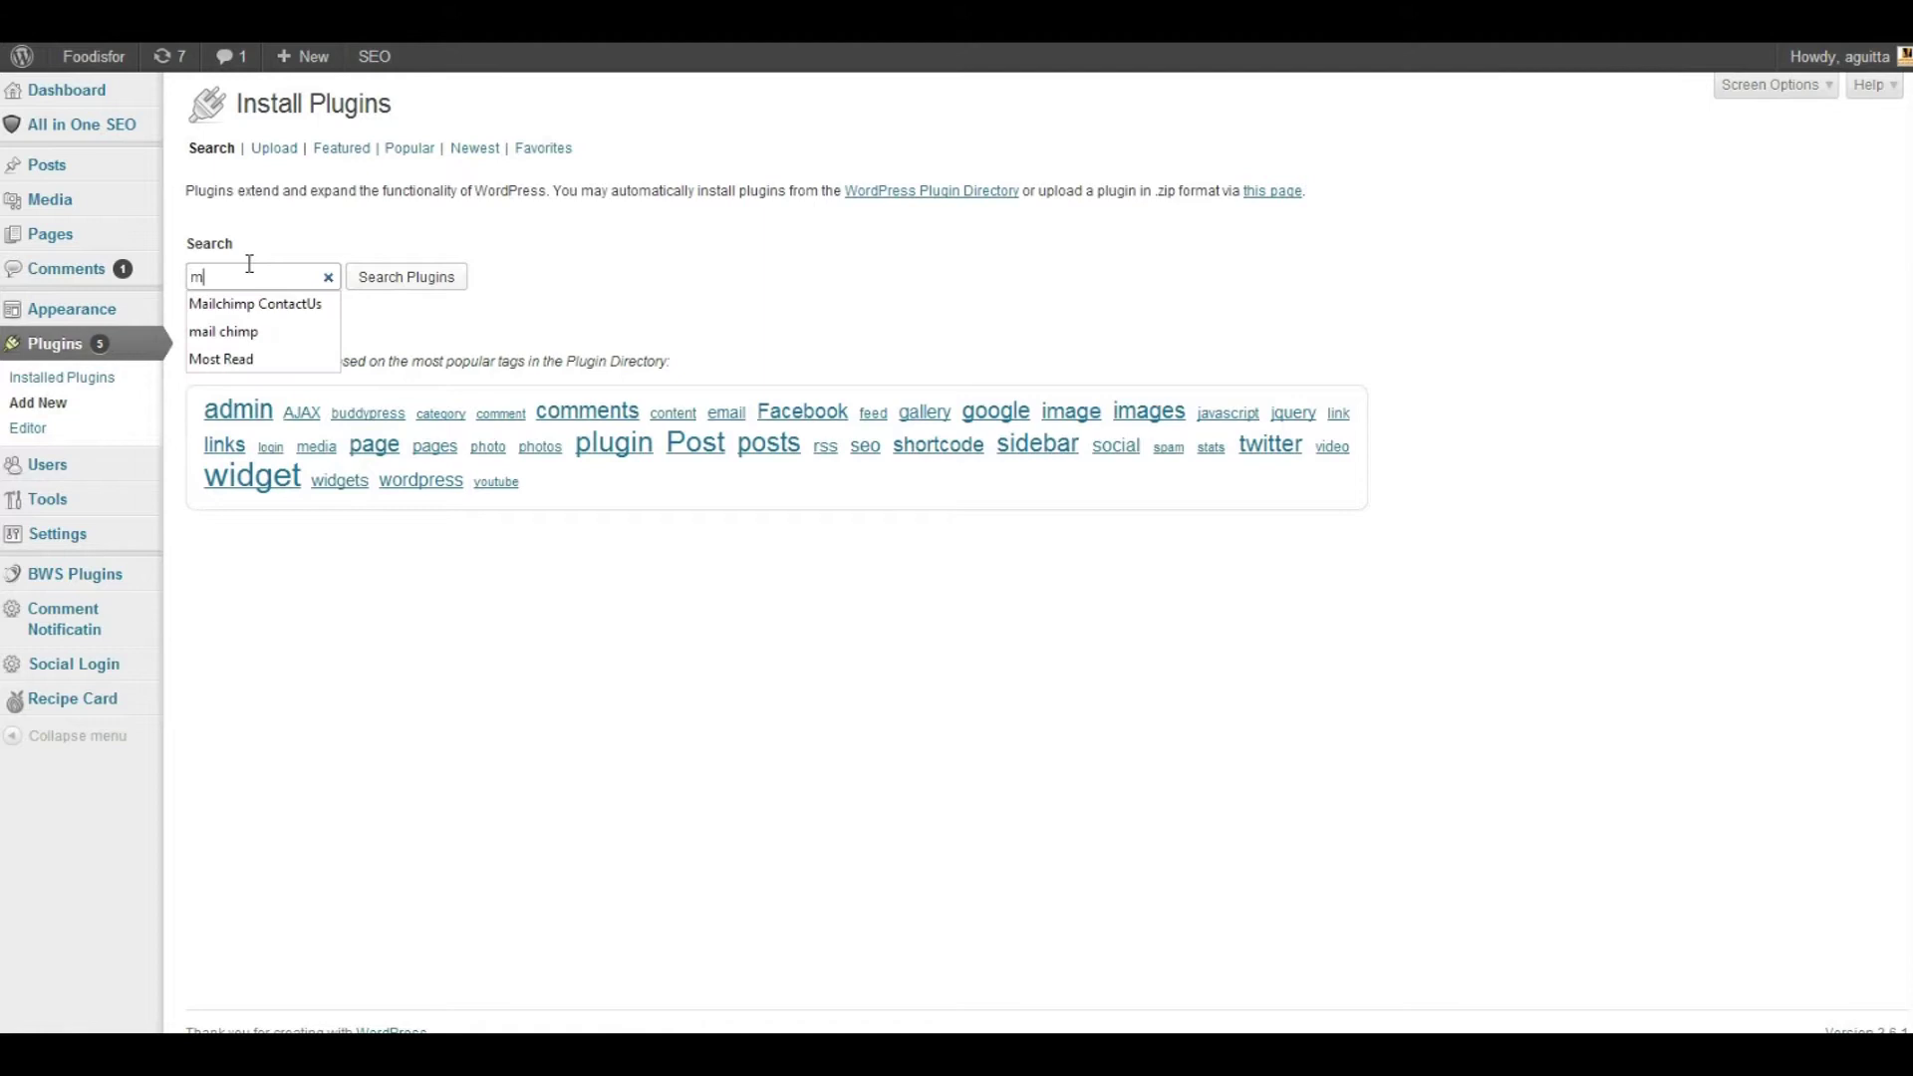
click(283, 307)
click(380, 292)
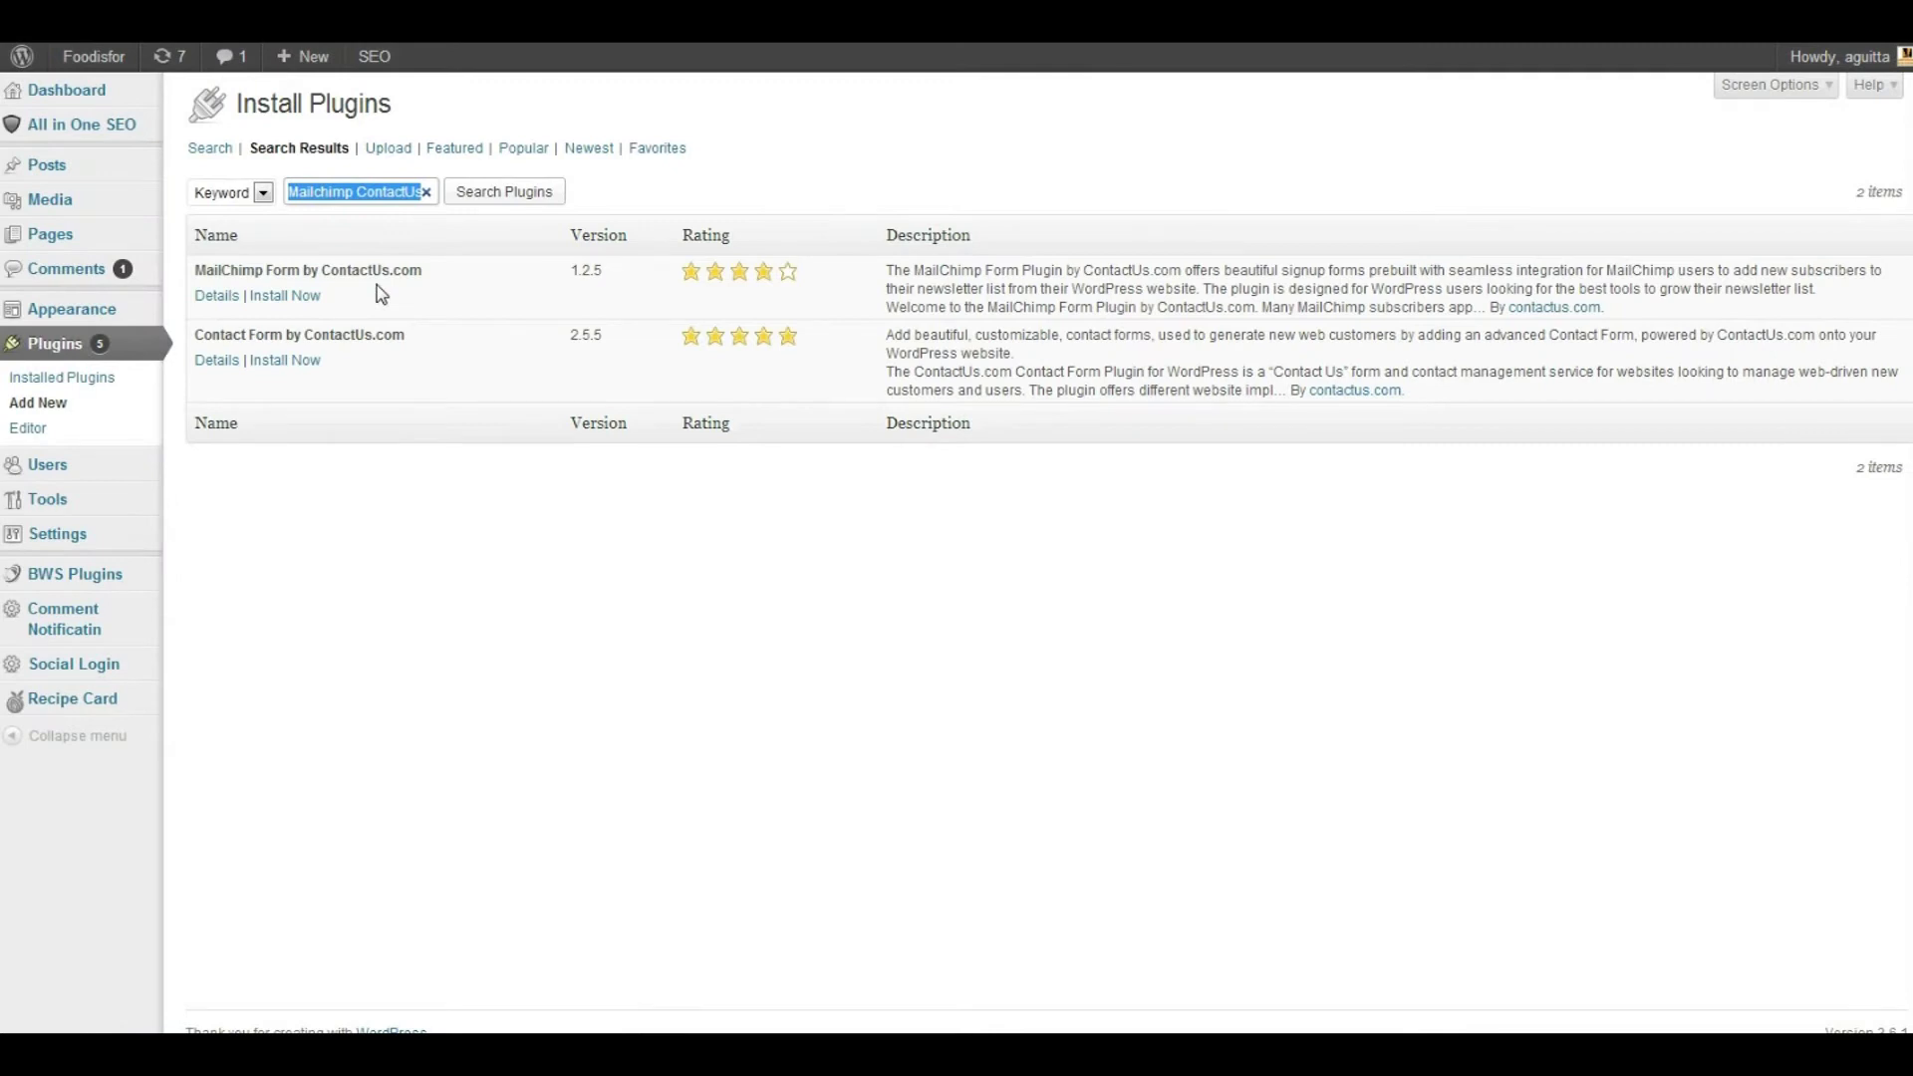
drag(423, 270, 195, 276)
click(379, 303)
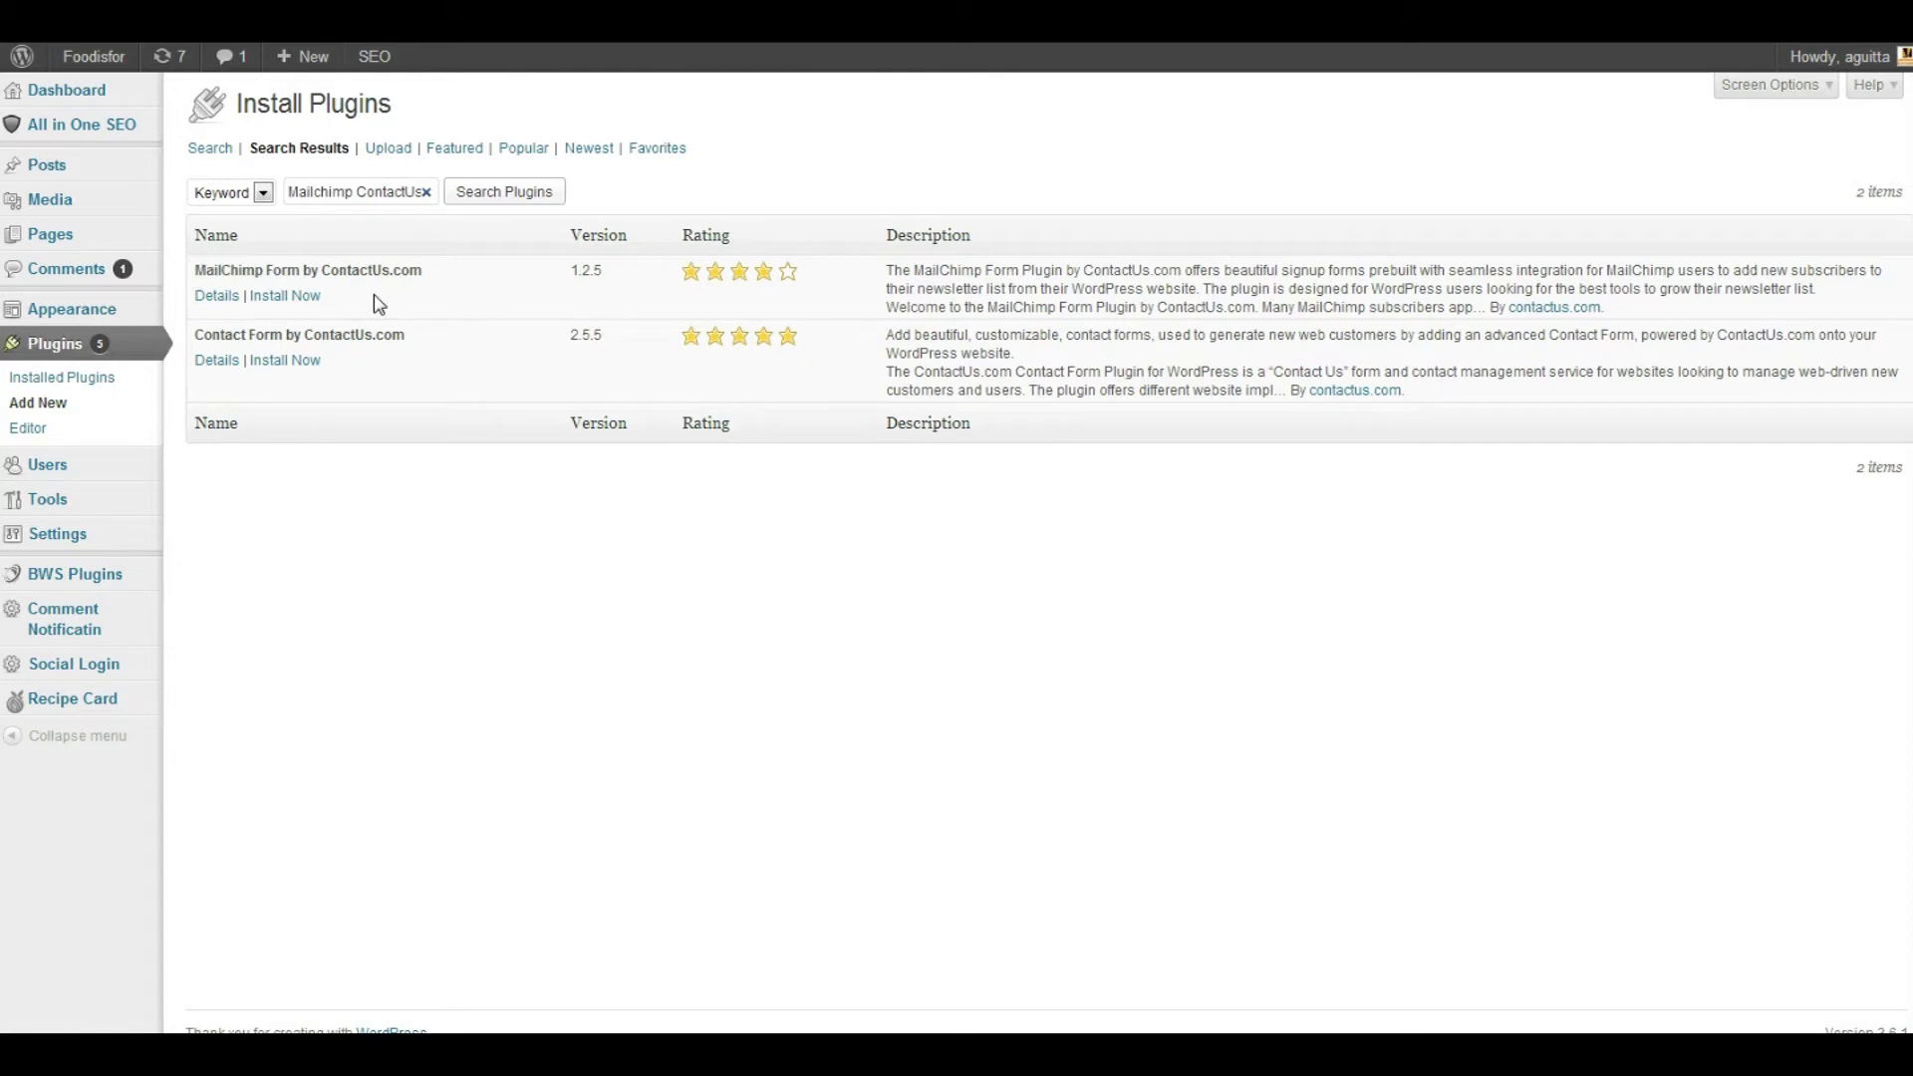
Install and activate the MailChimp Form by ContactUs.com 1.2.5 plugin
click(305, 297)
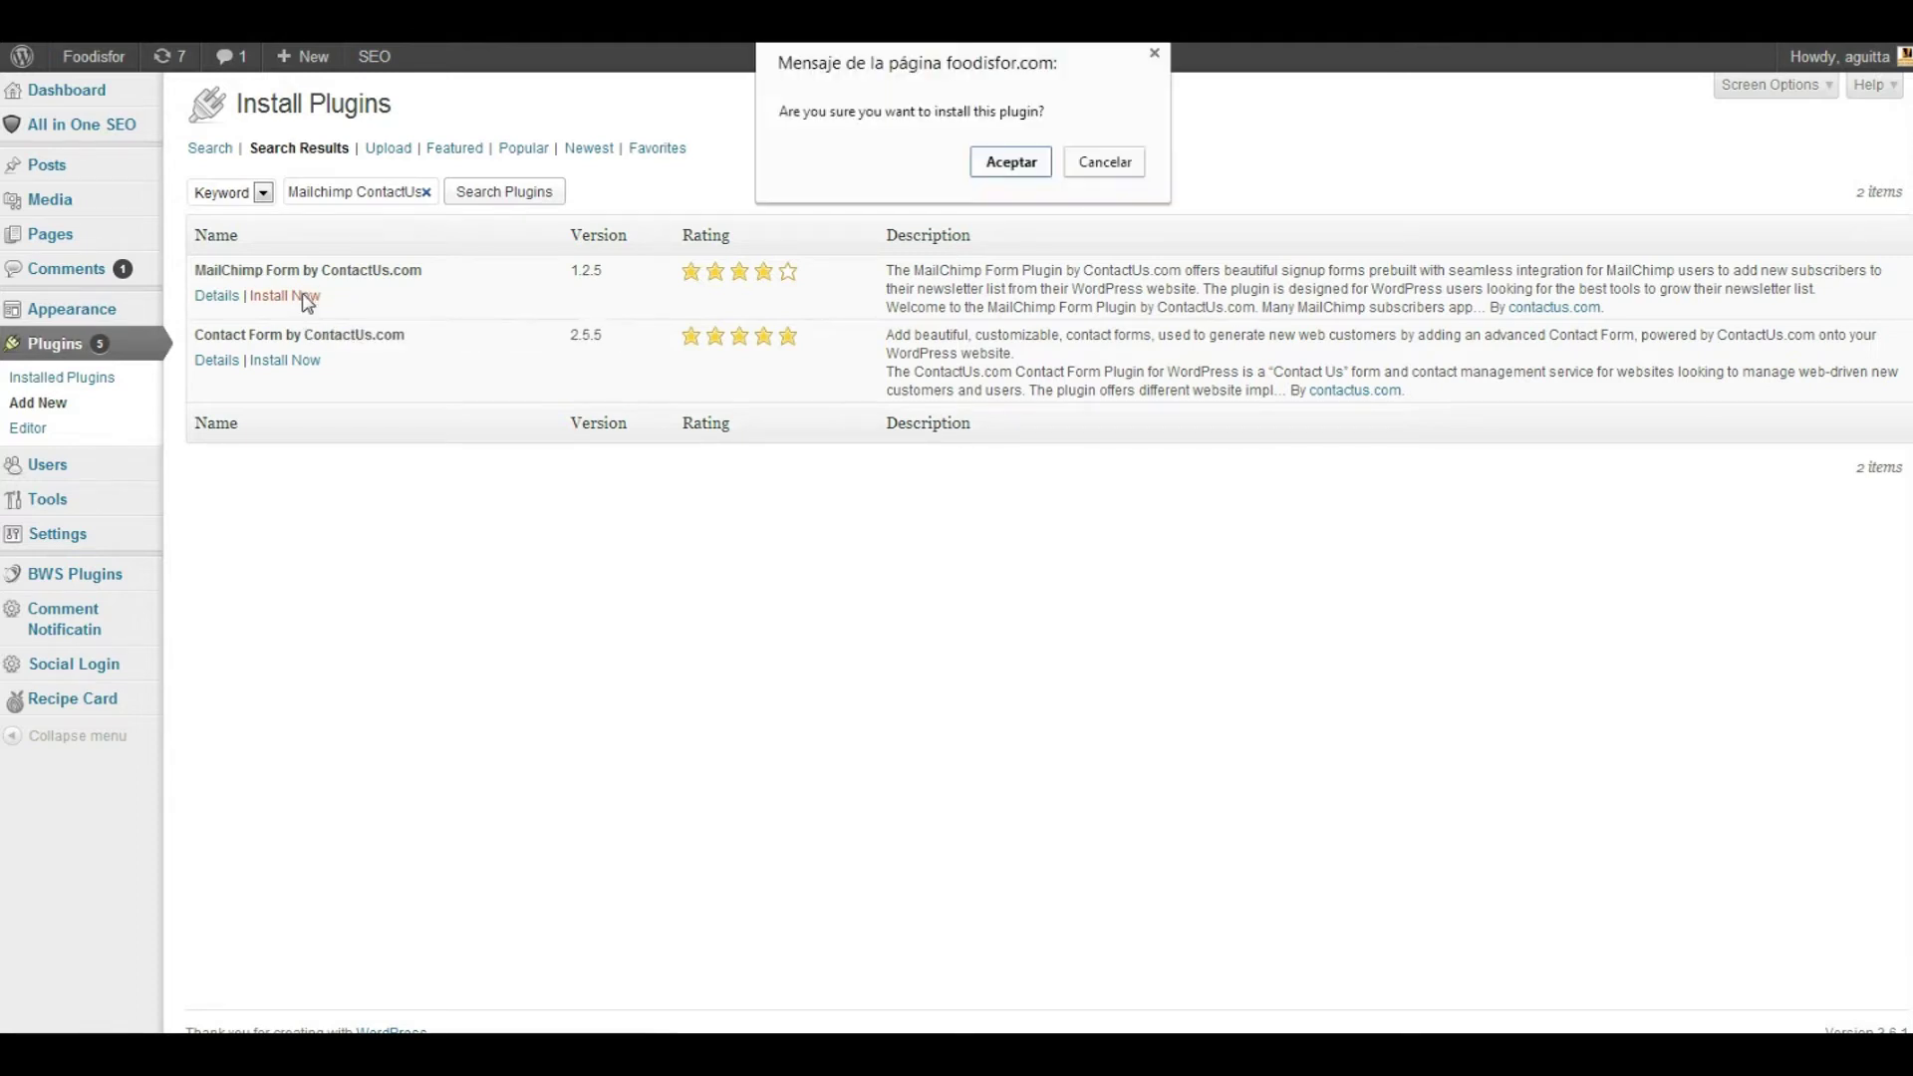
click(989, 169)
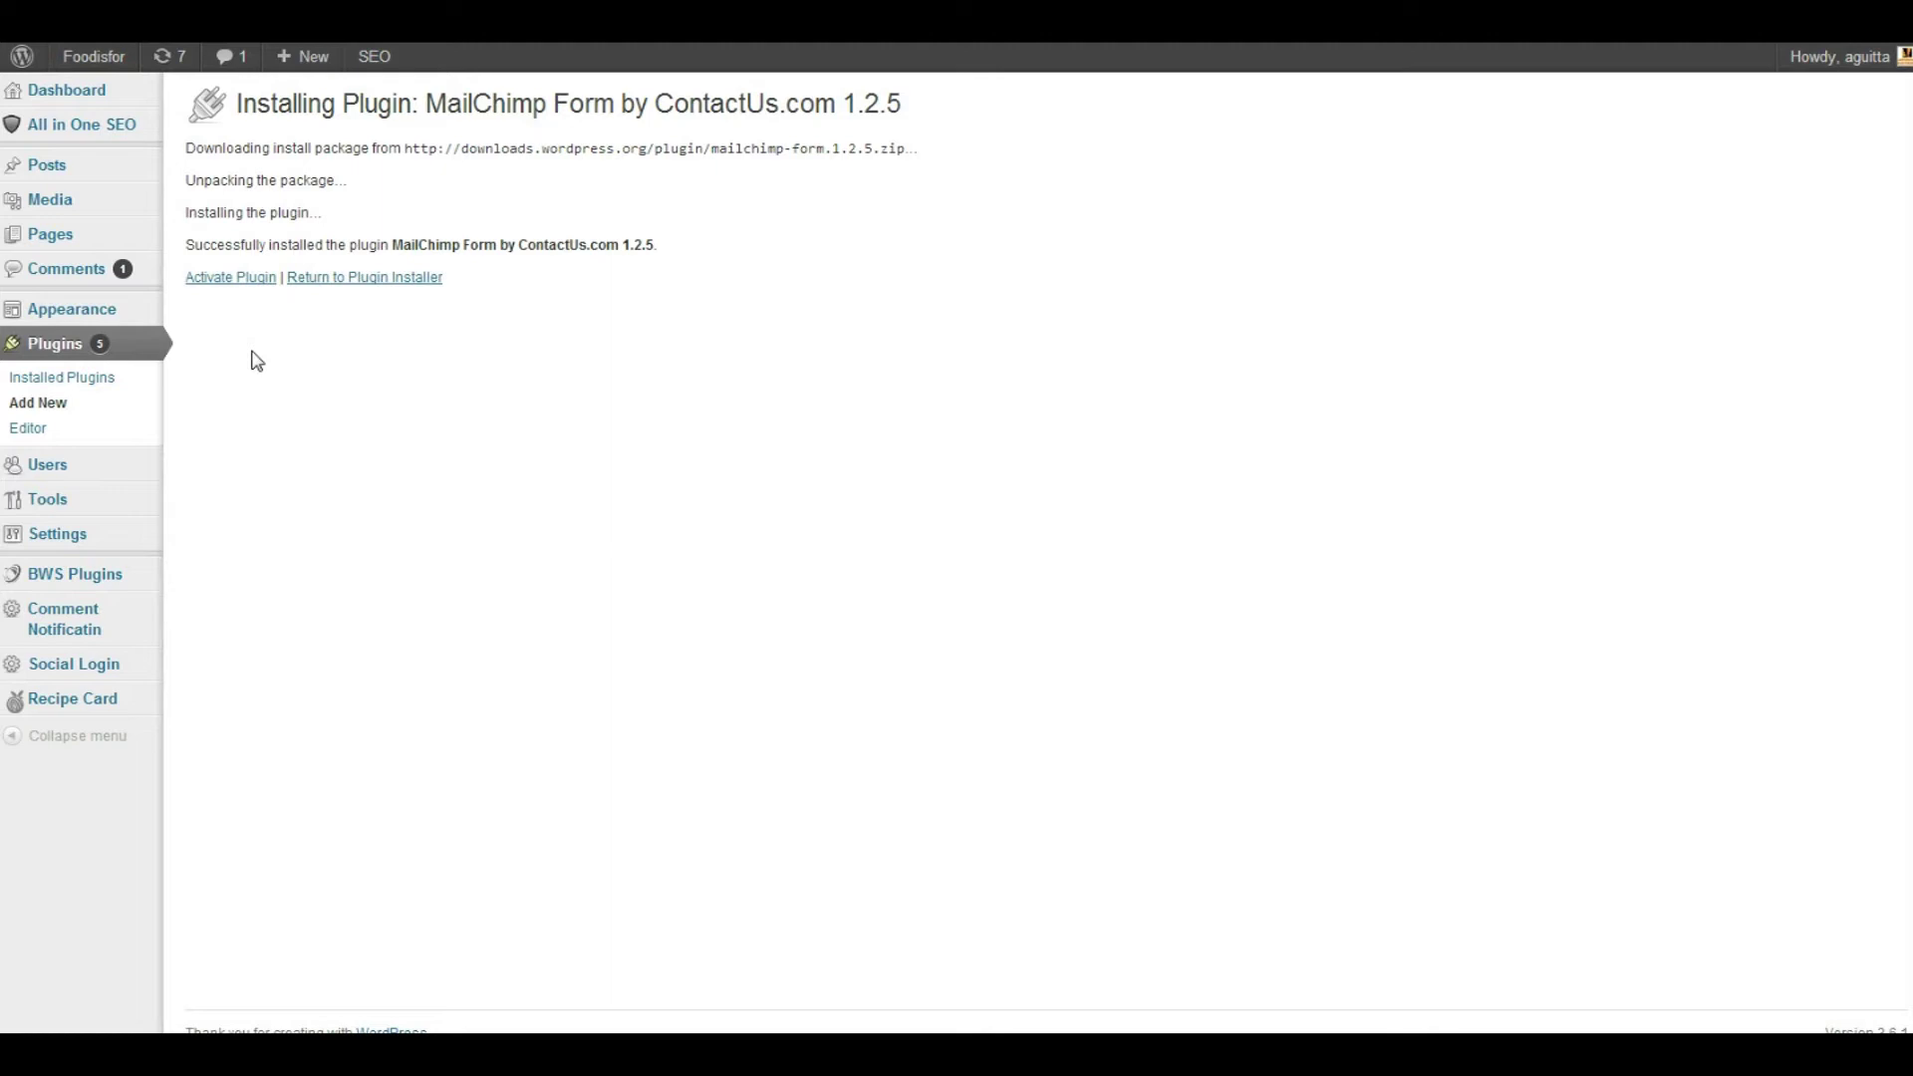
click(242, 281)
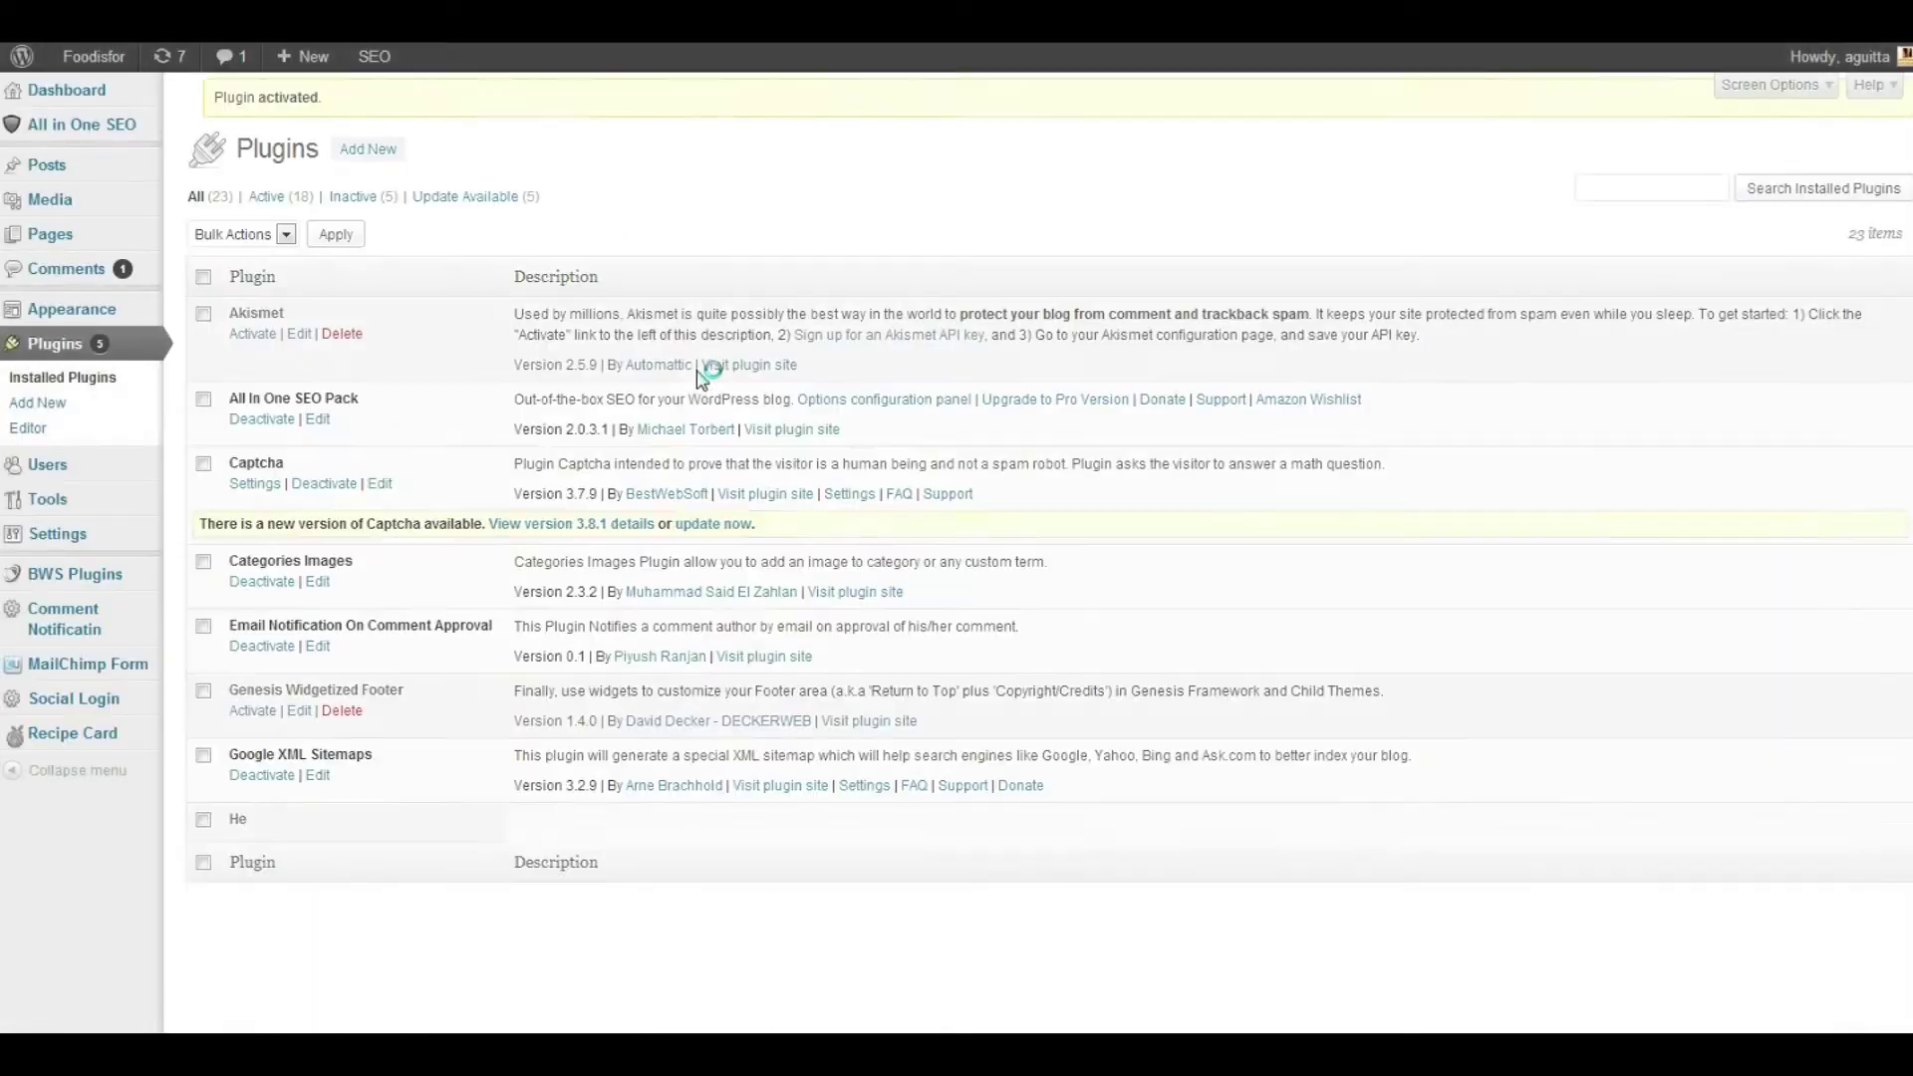
In MailChimp Form, confirm you already use MailChimp and follow the Get My API Key link
click(52, 674)
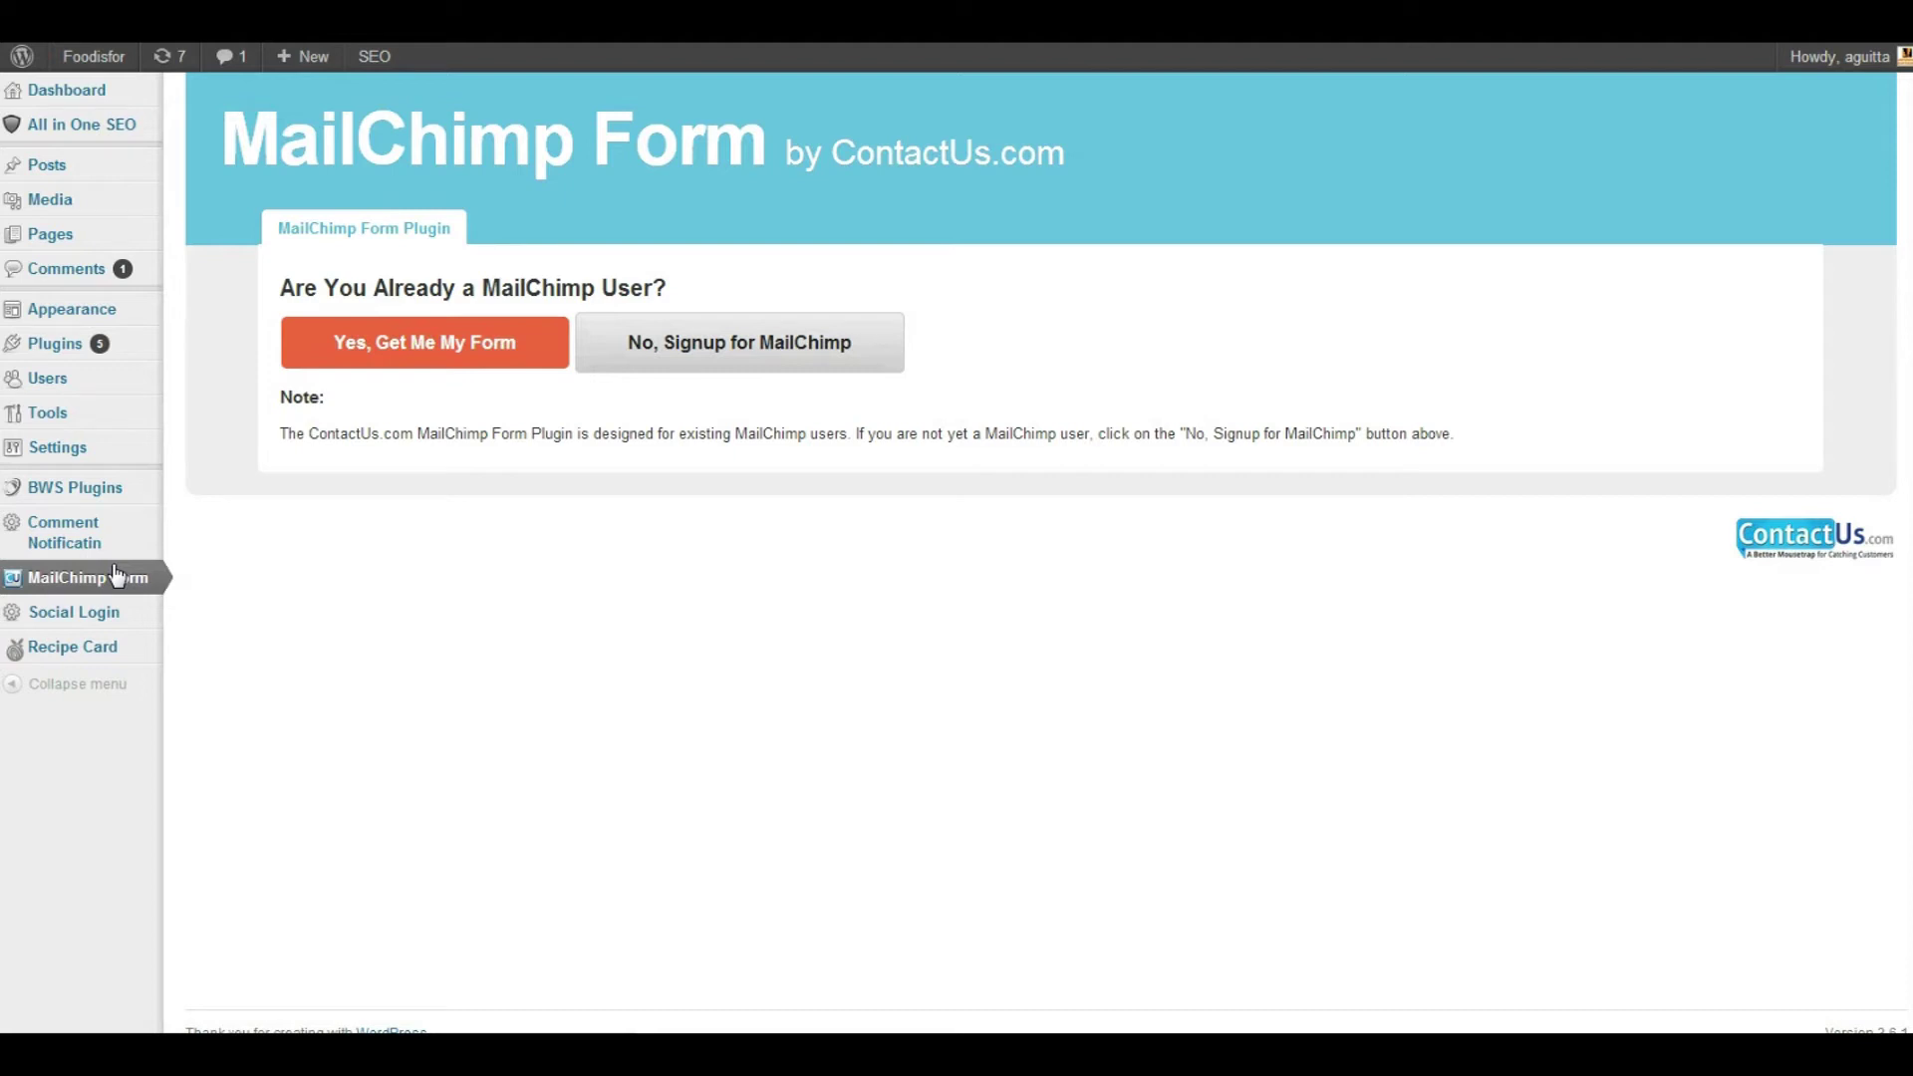
click(438, 361)
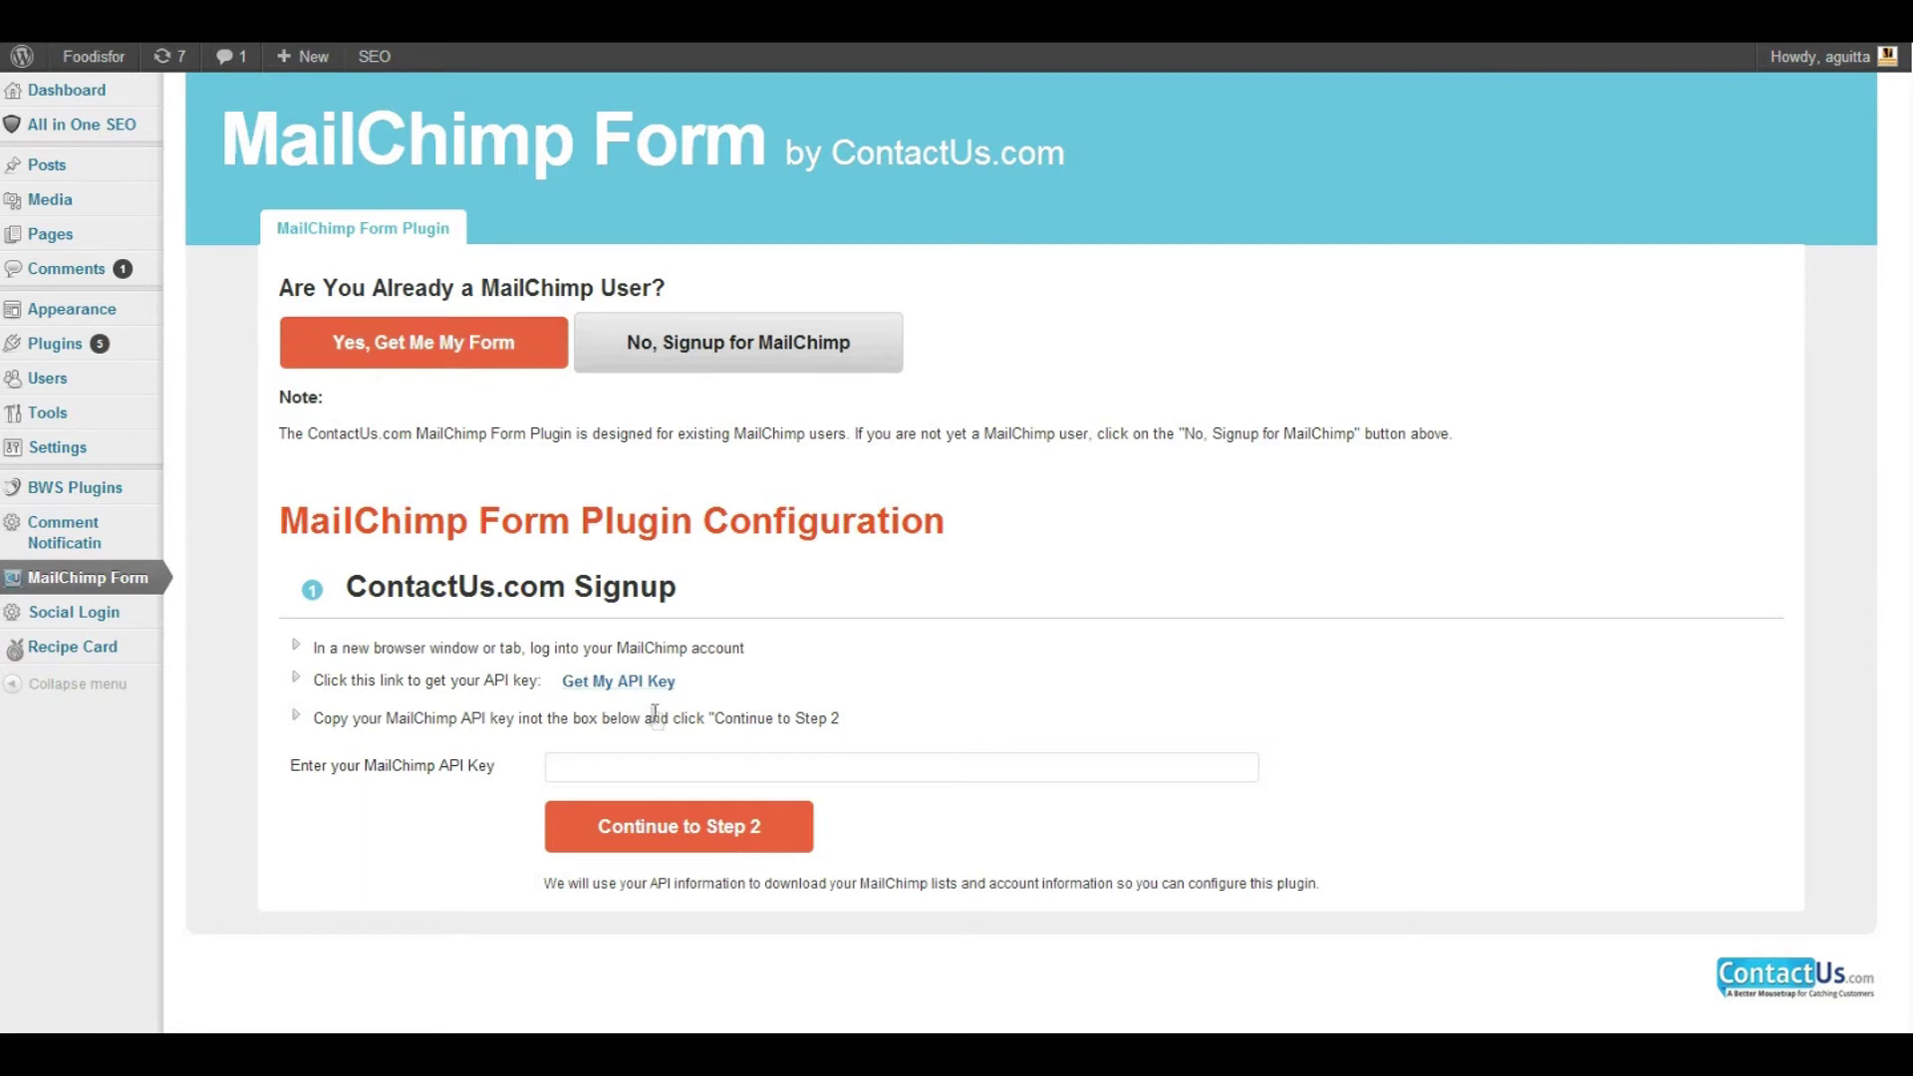
click(647, 683)
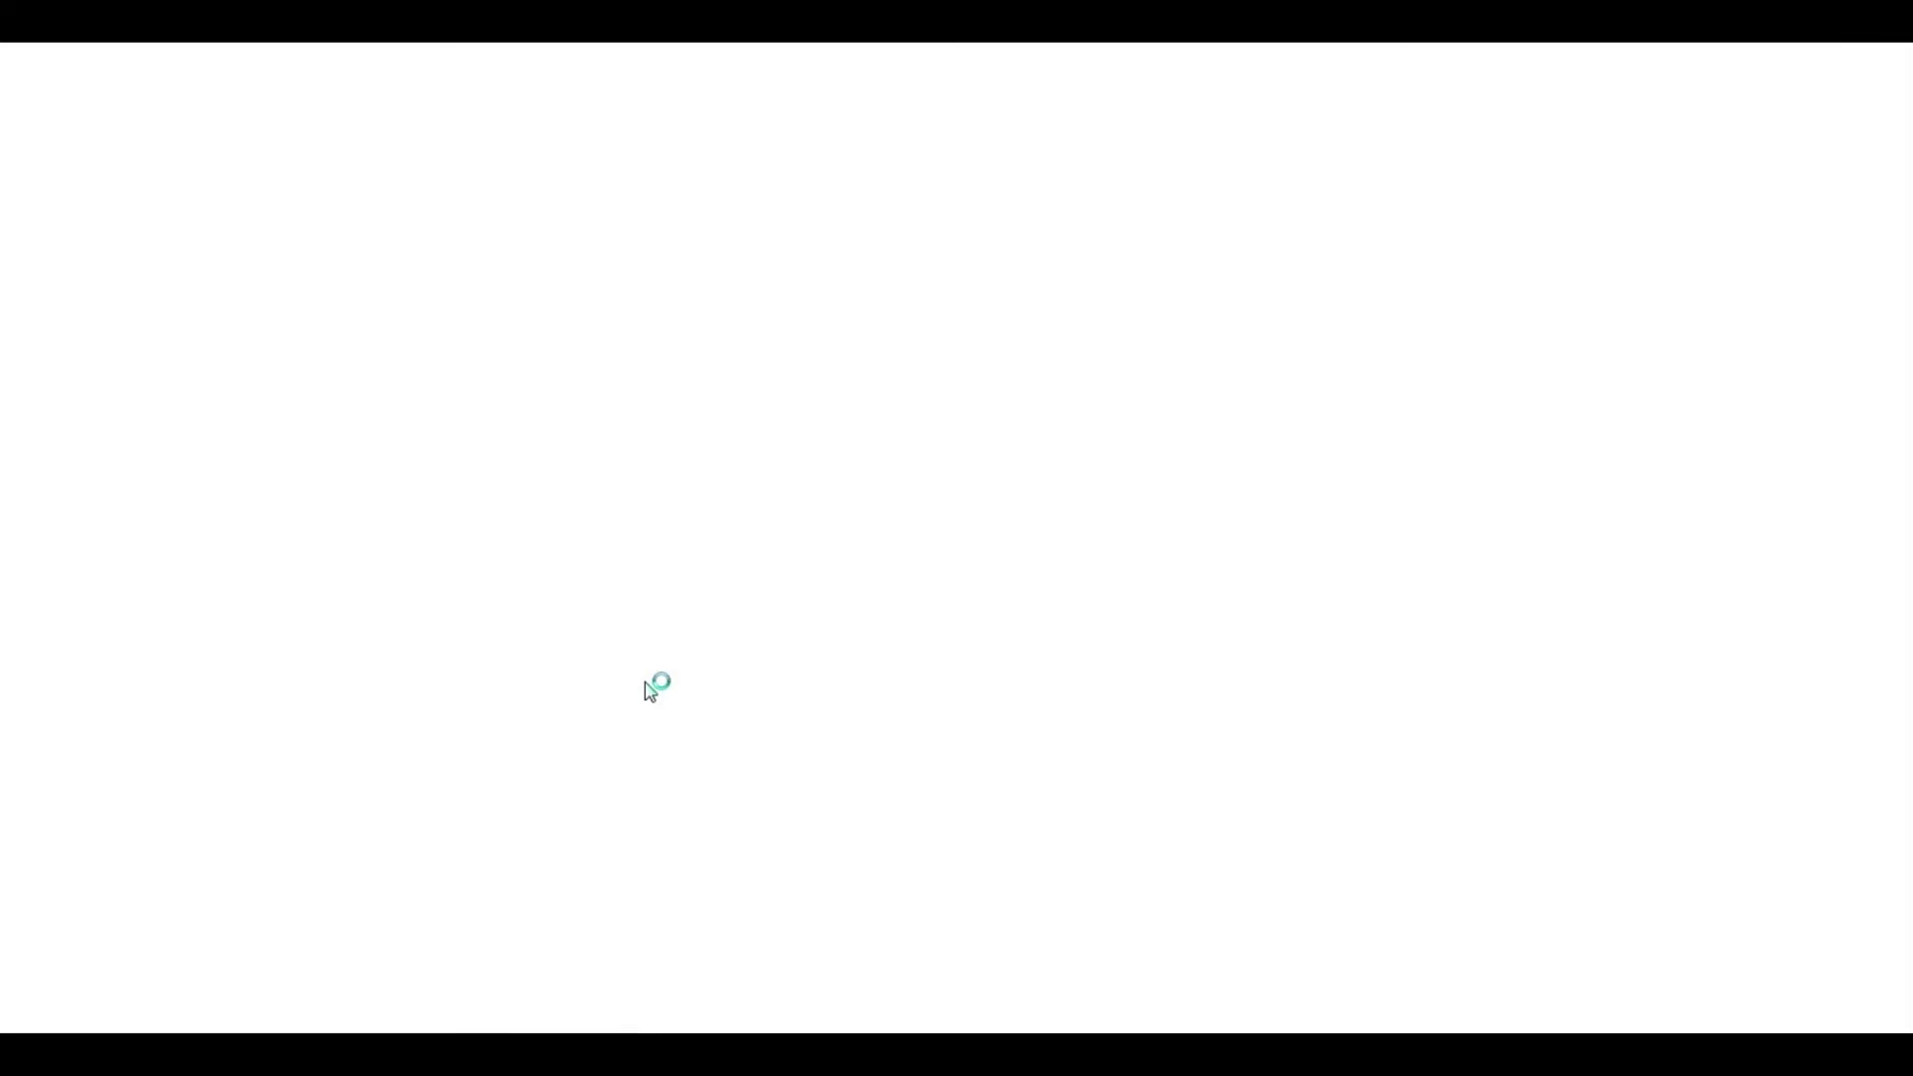
Create a new API key under MailChimp's API Keys and copy it
scroll(694, 665, down, 1)
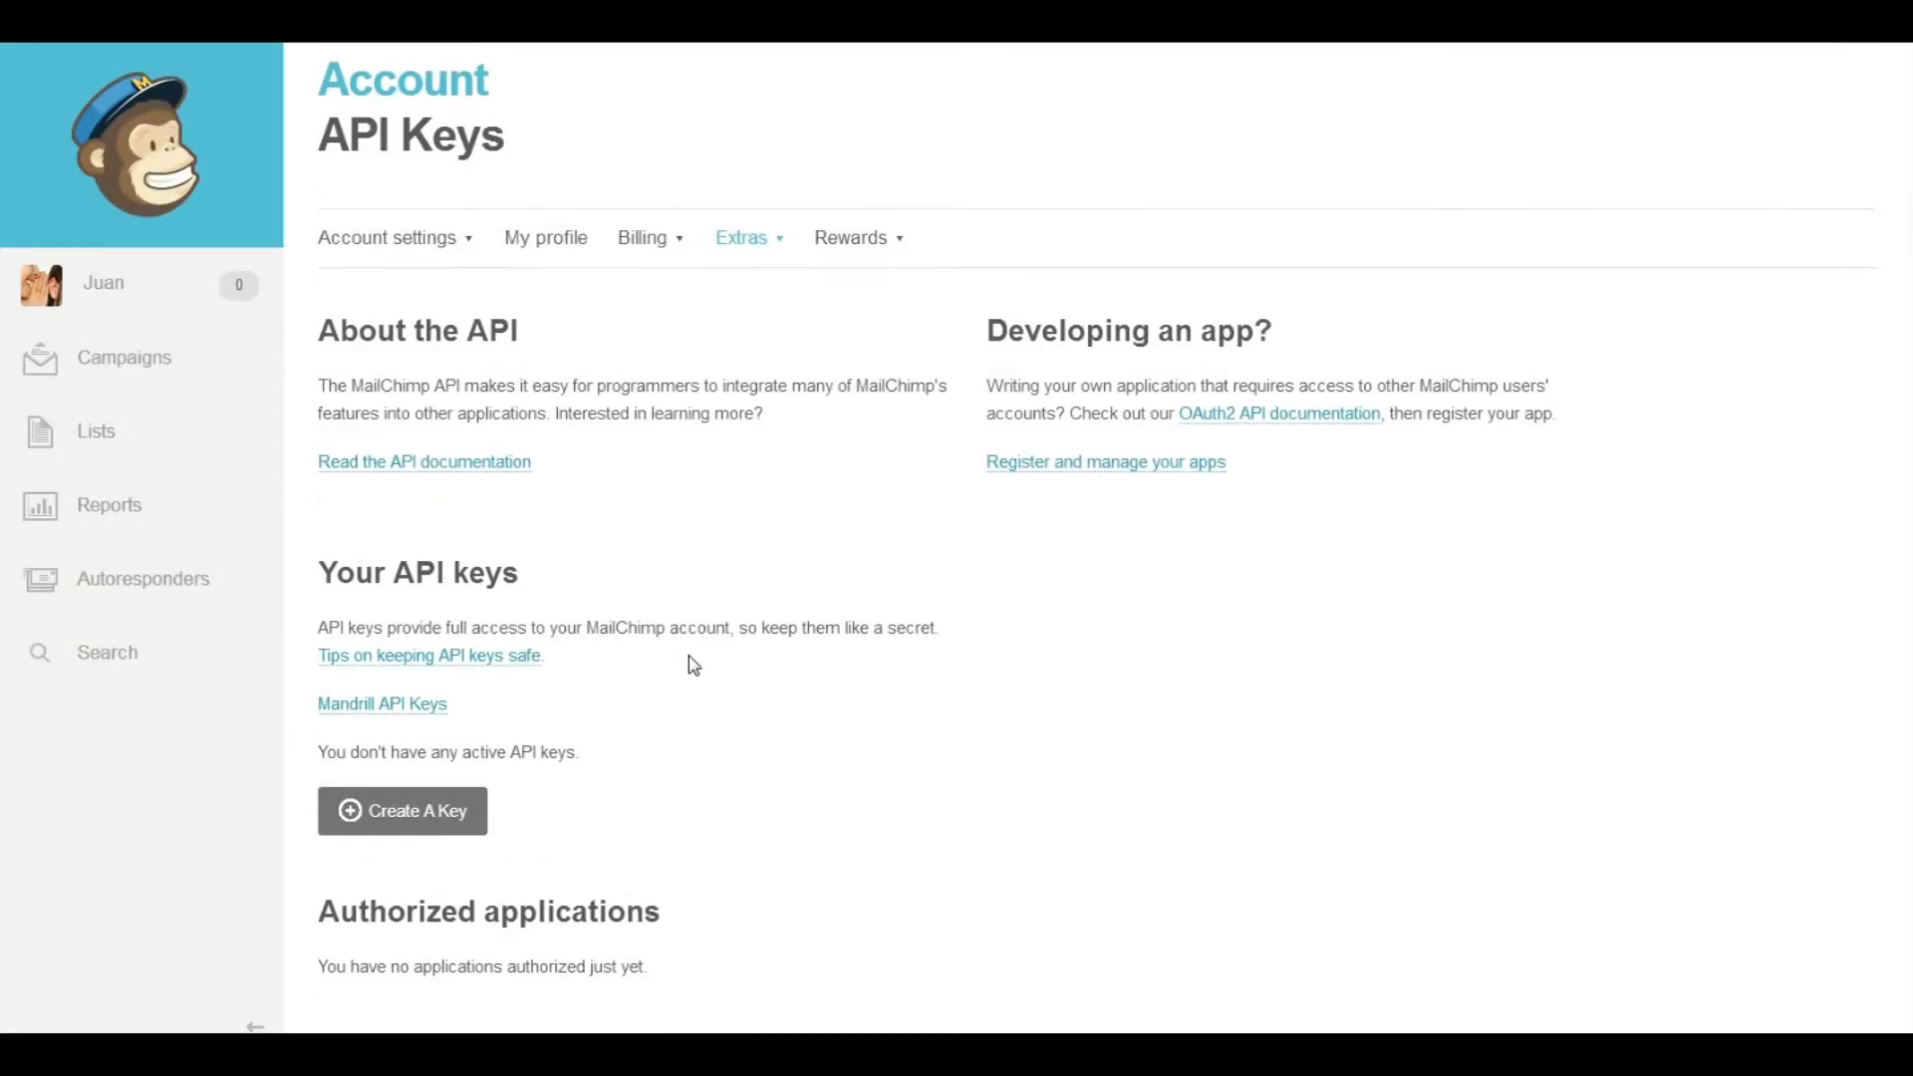
click(410, 821)
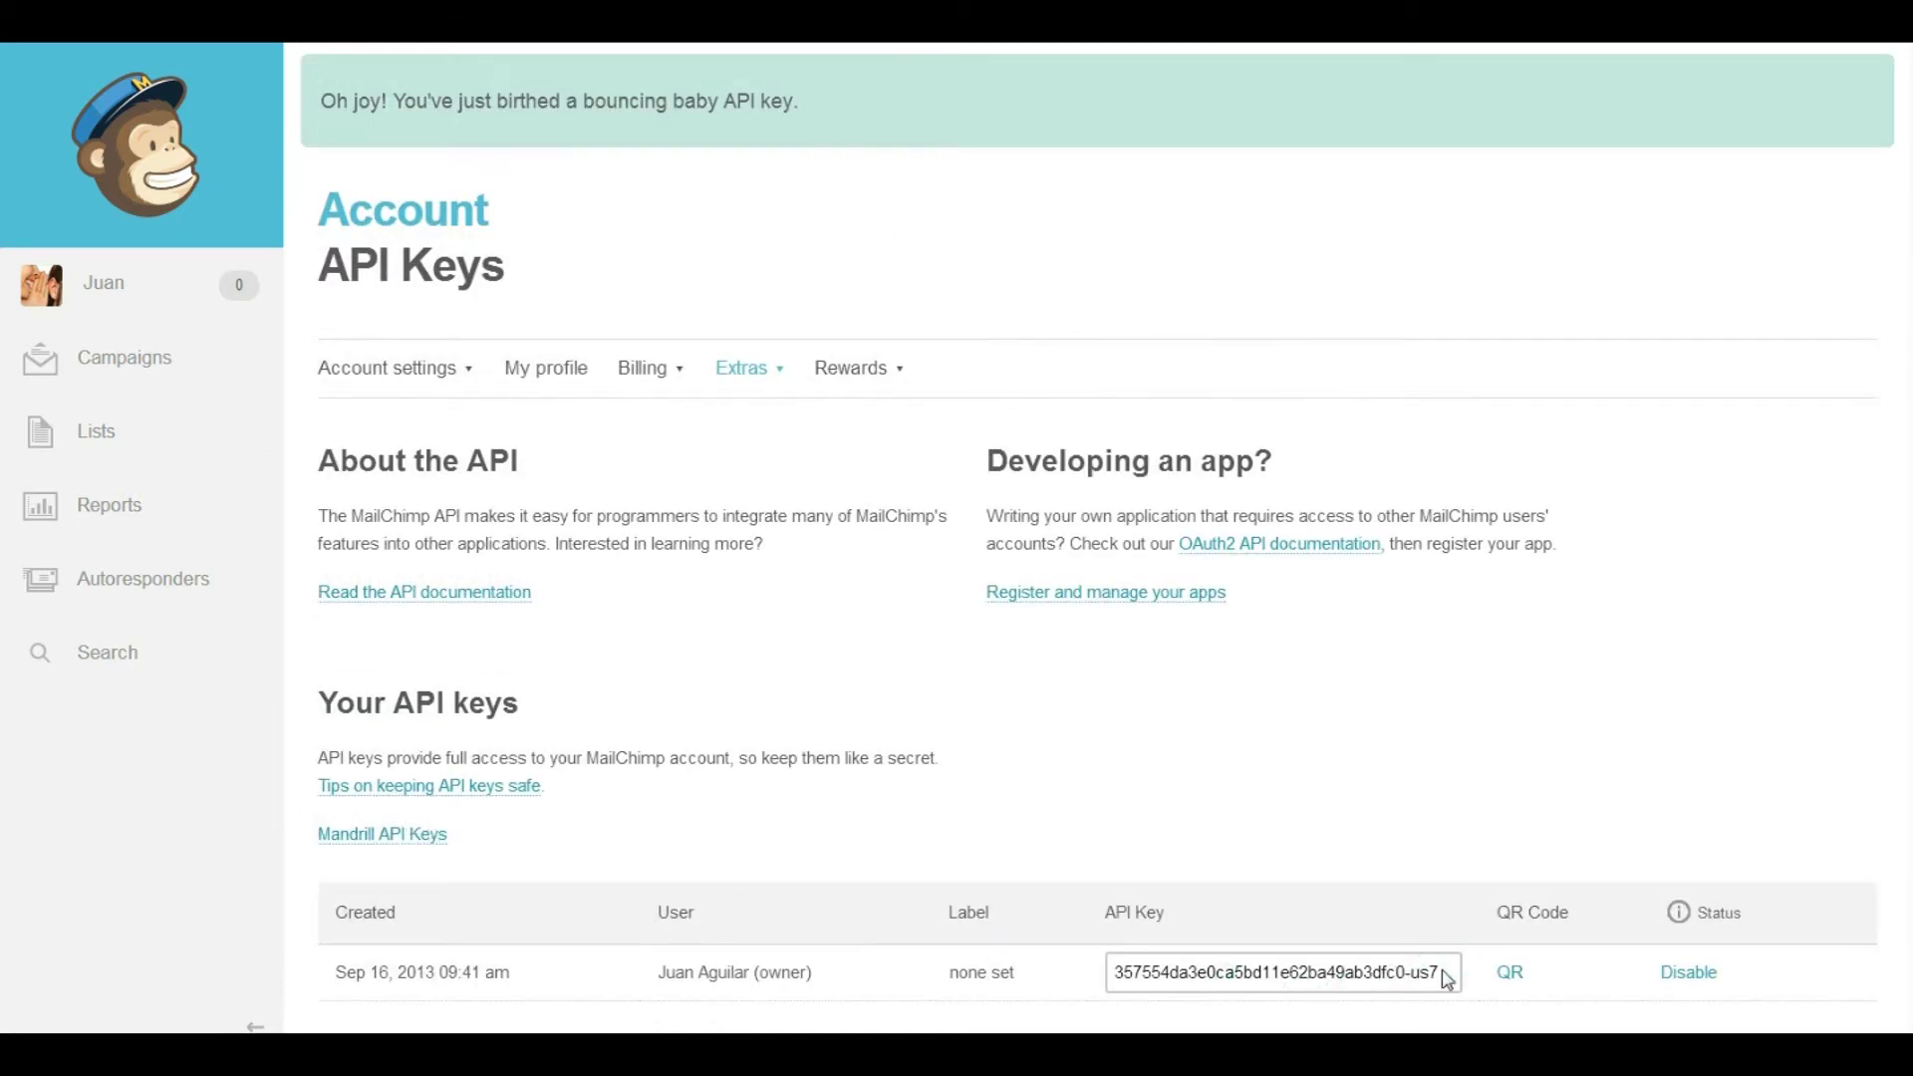
drag(1447, 979, 1128, 980)
right_click(1160, 966)
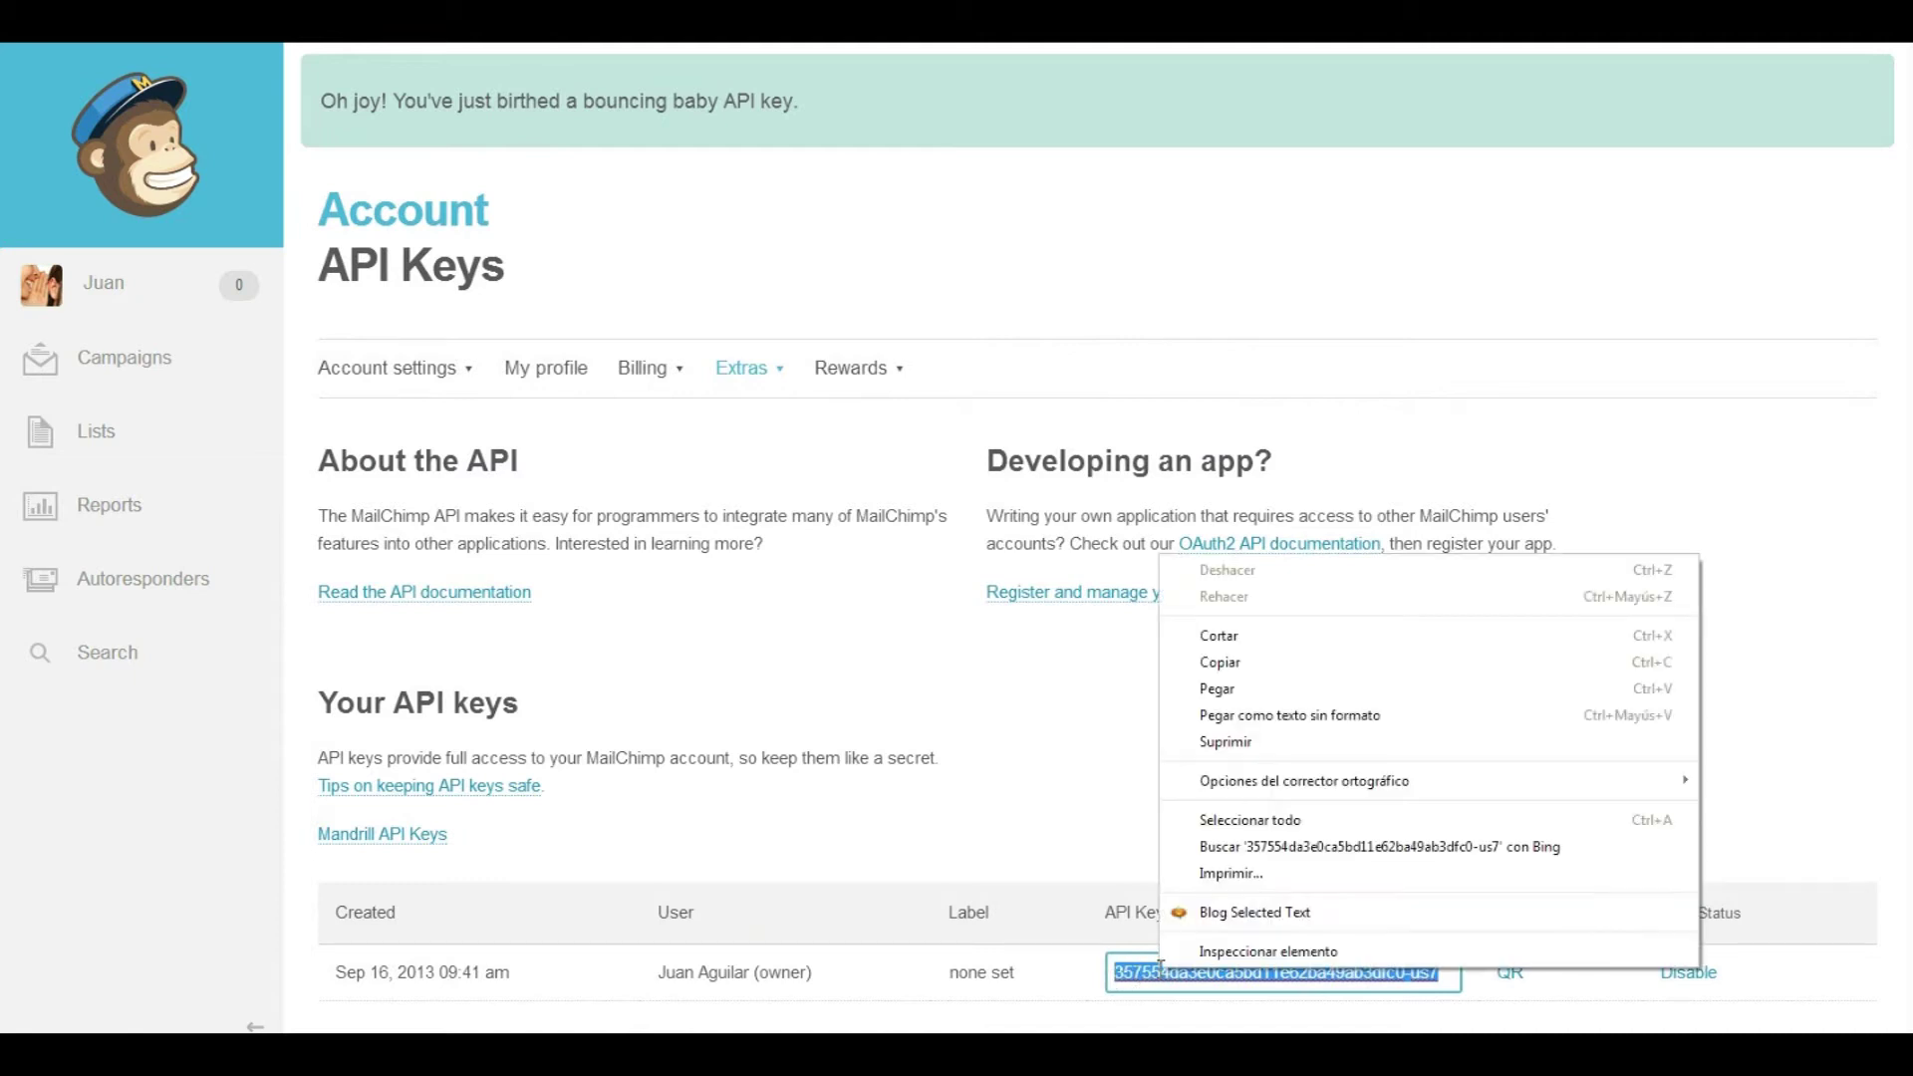
click(1235, 672)
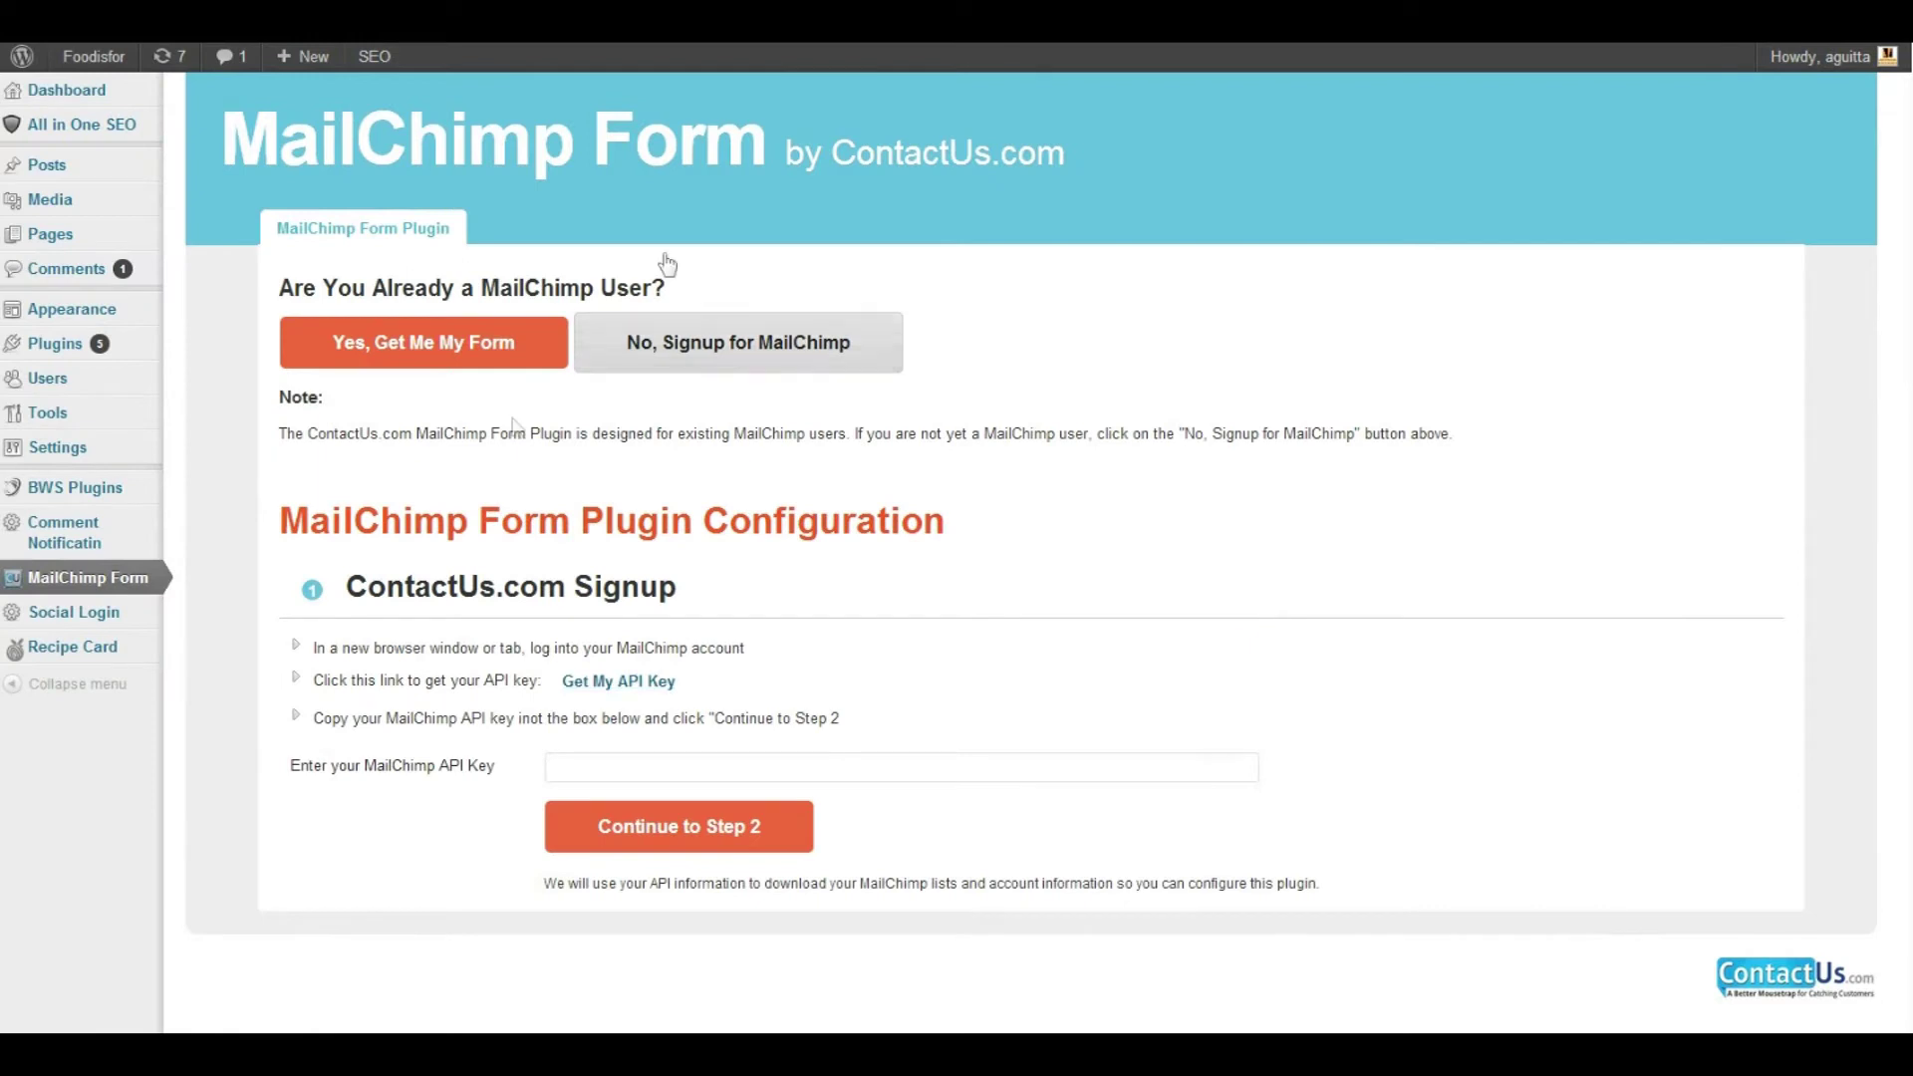
Paste the MailChimp API key into the plugin's key field and continue to Step 2
right_click(619, 765)
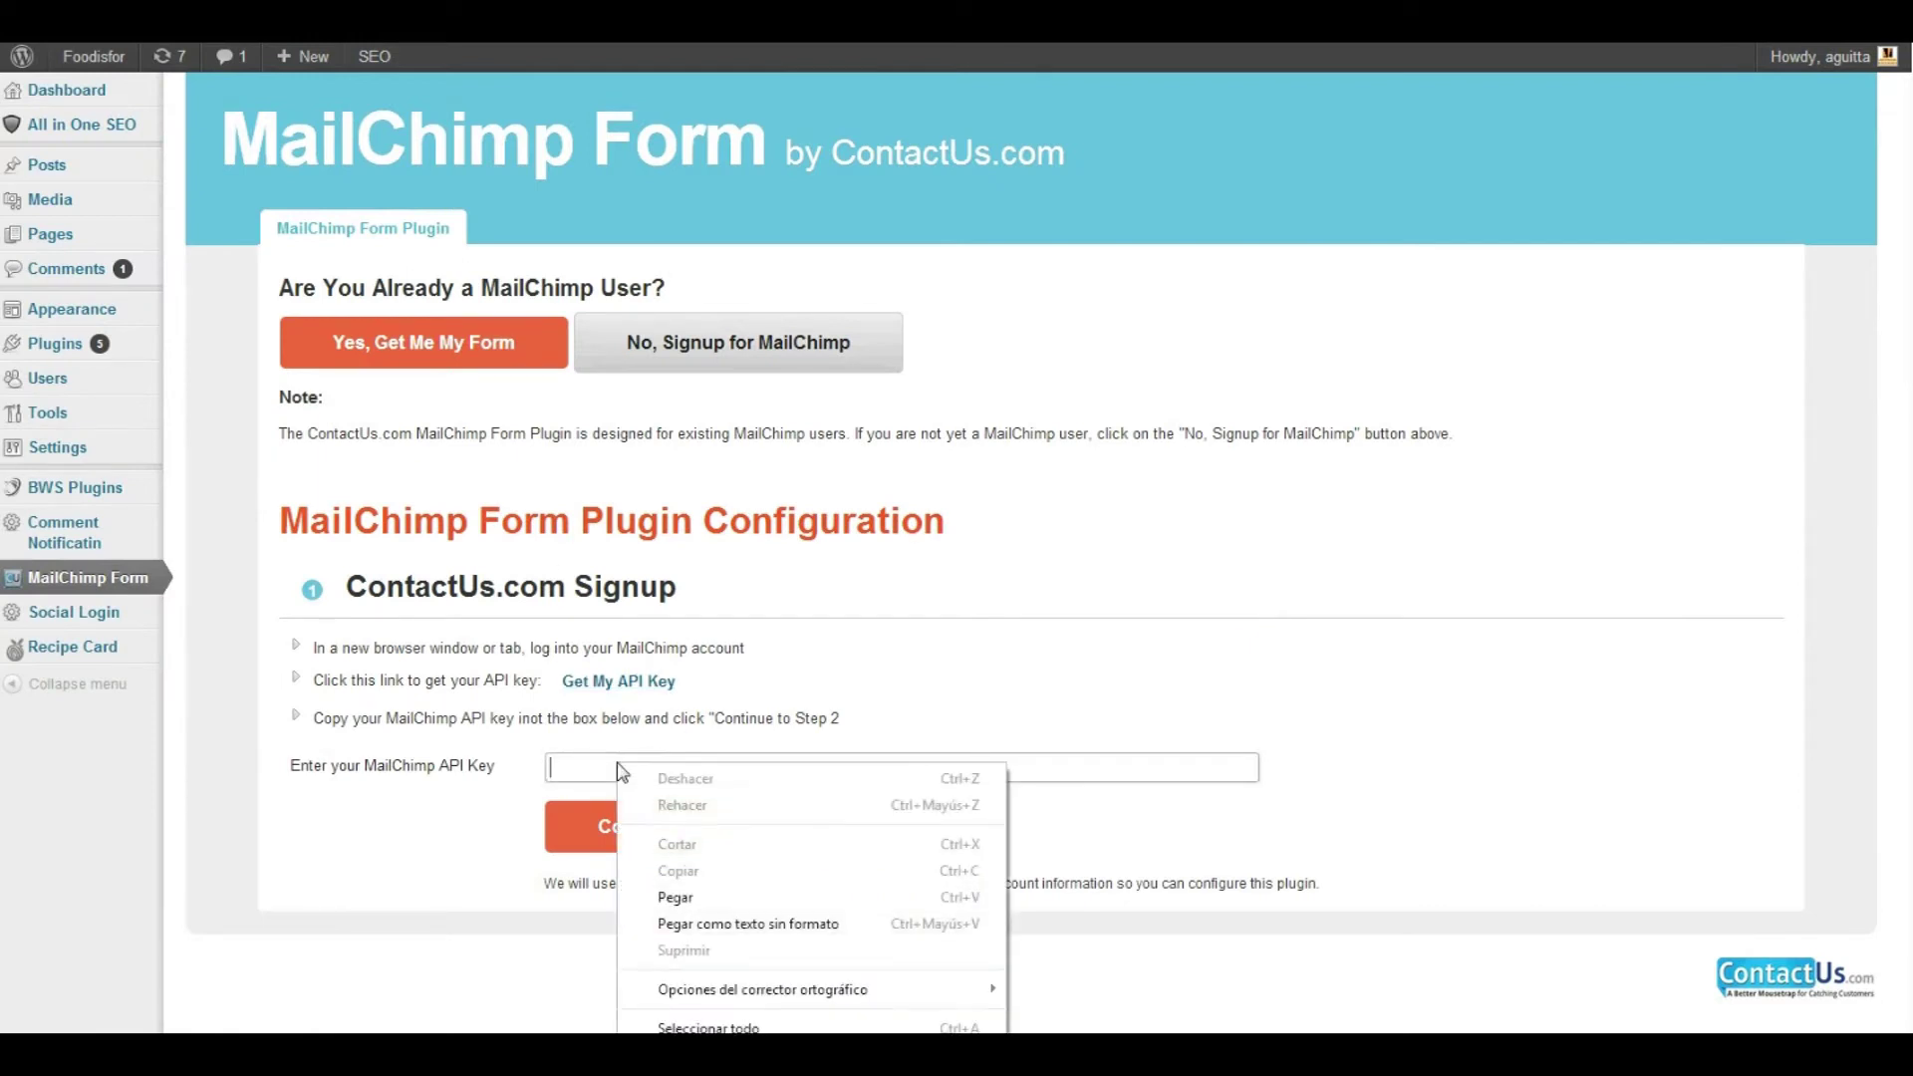
click(673, 898)
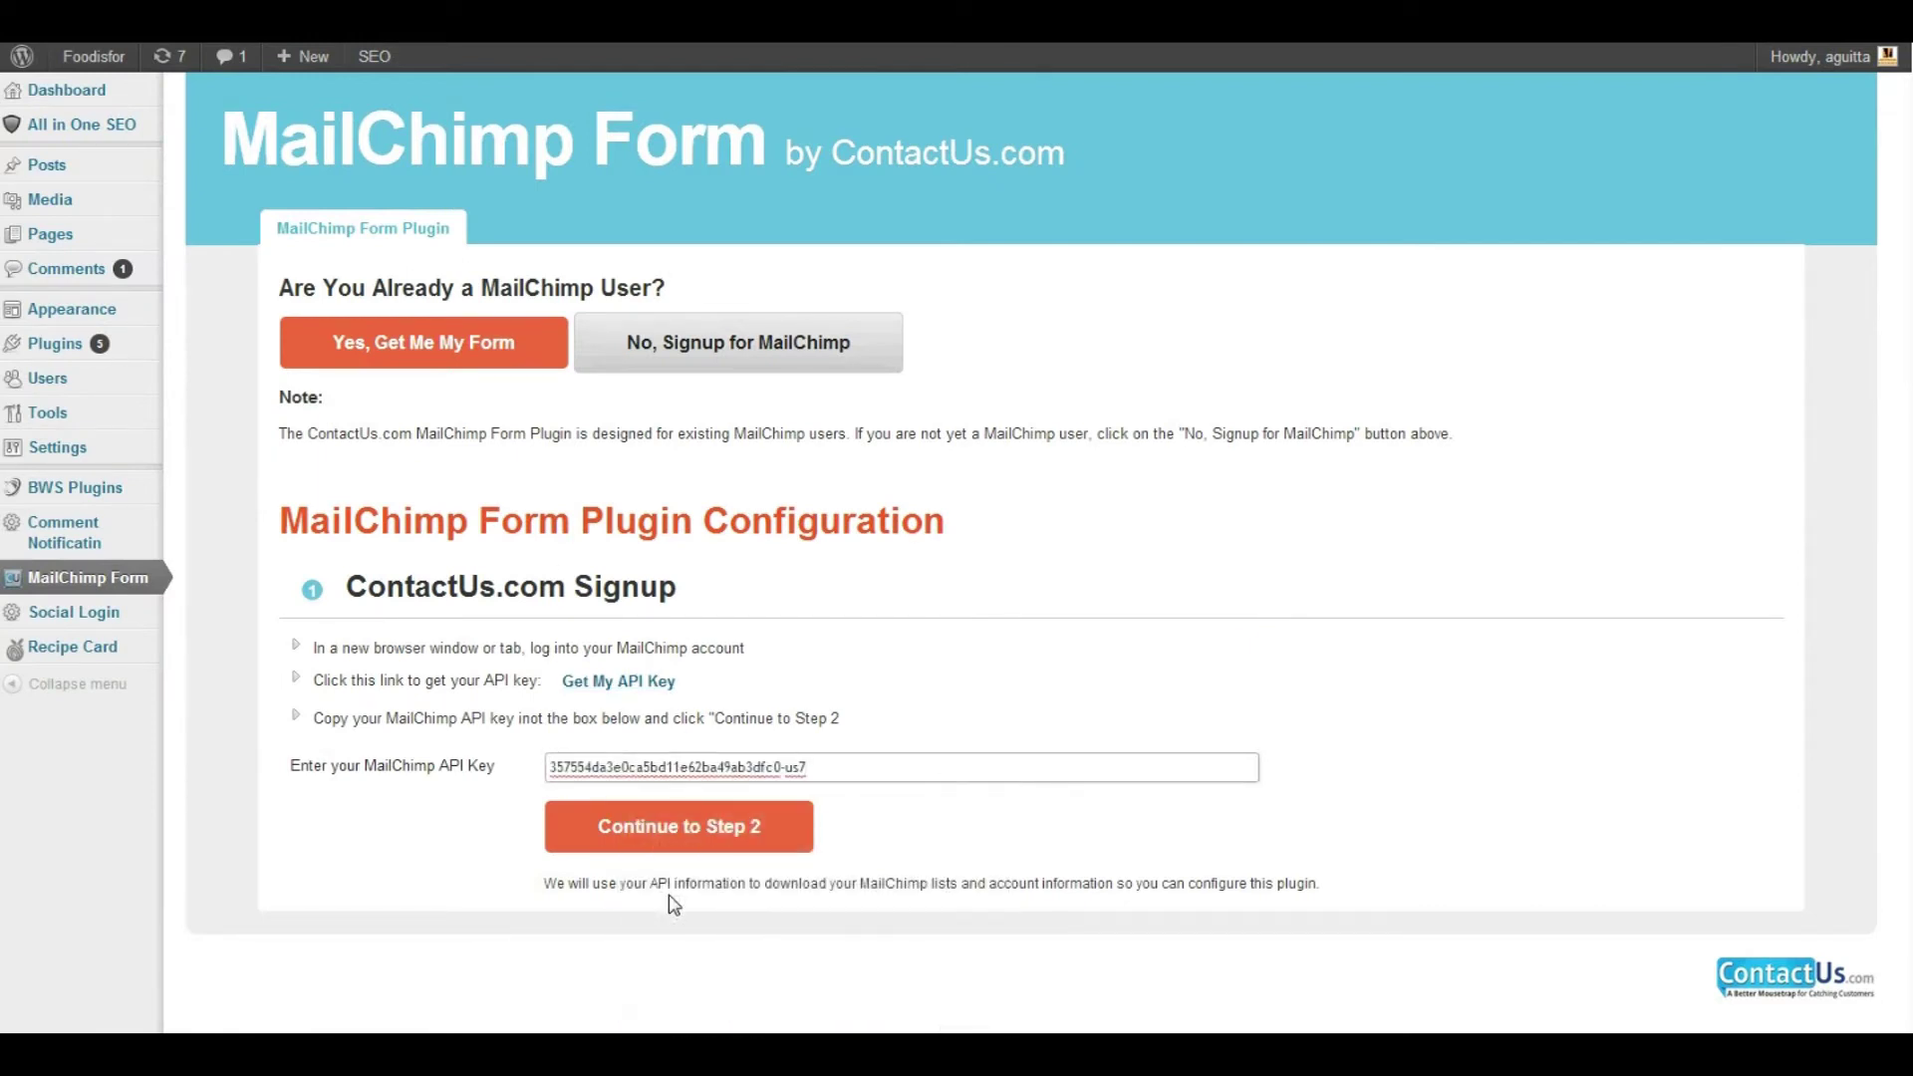
click(683, 839)
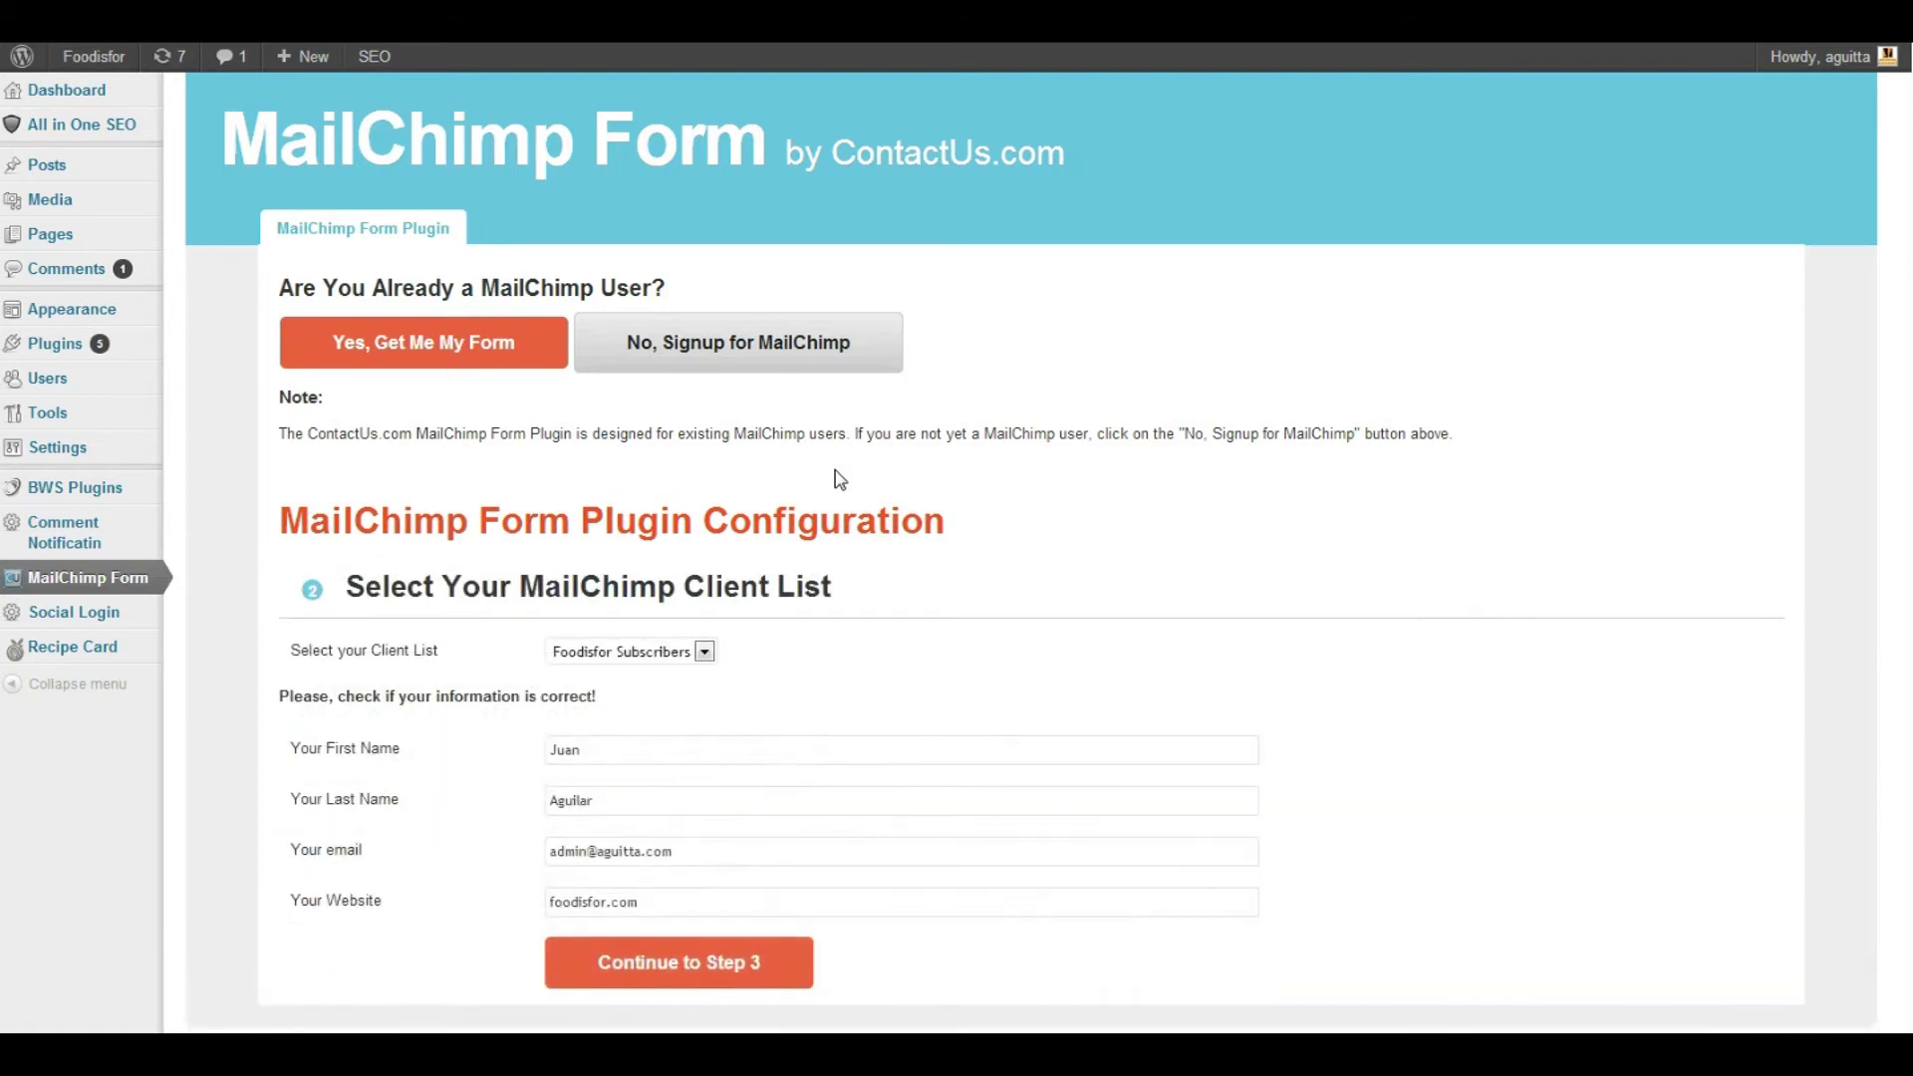
Keep Foodisfor Subscribers as the client list and continue to Step 3
click(706, 652)
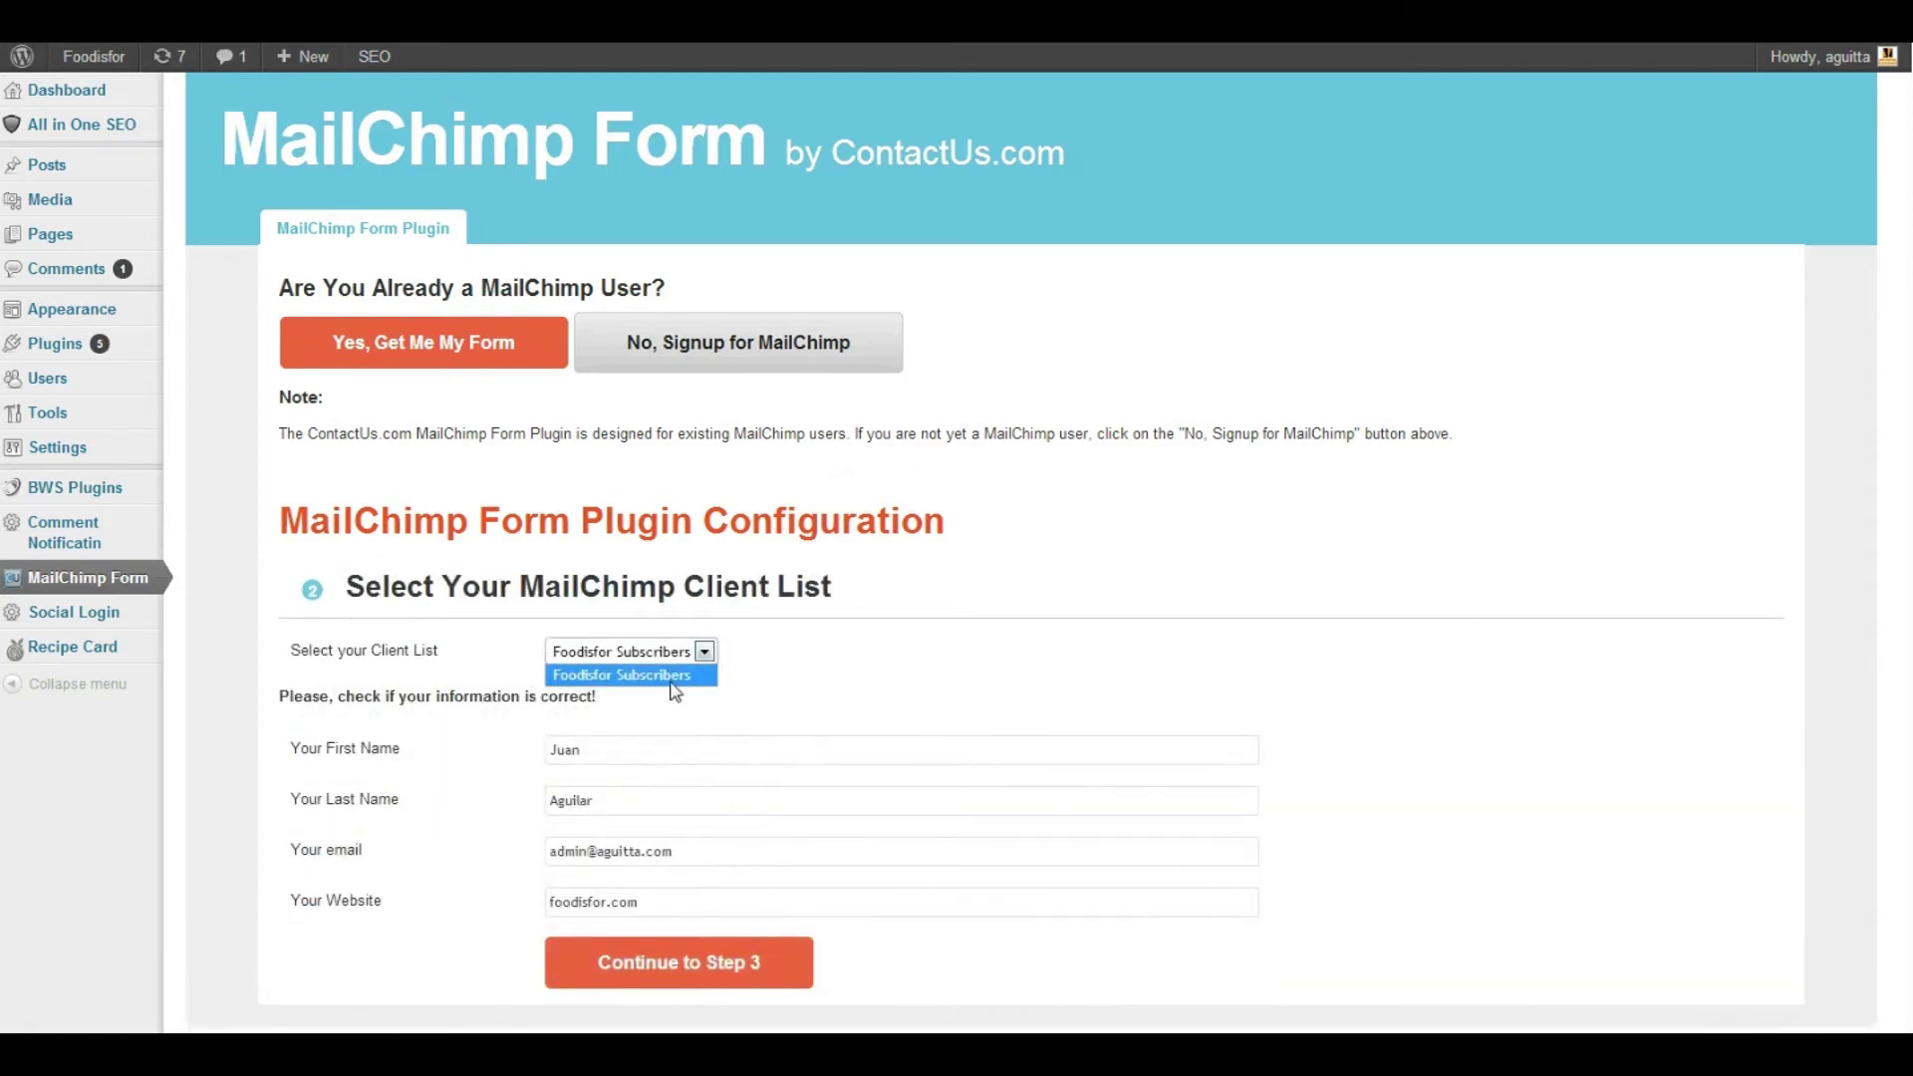
click(665, 677)
scroll(908, 638, down, 2)
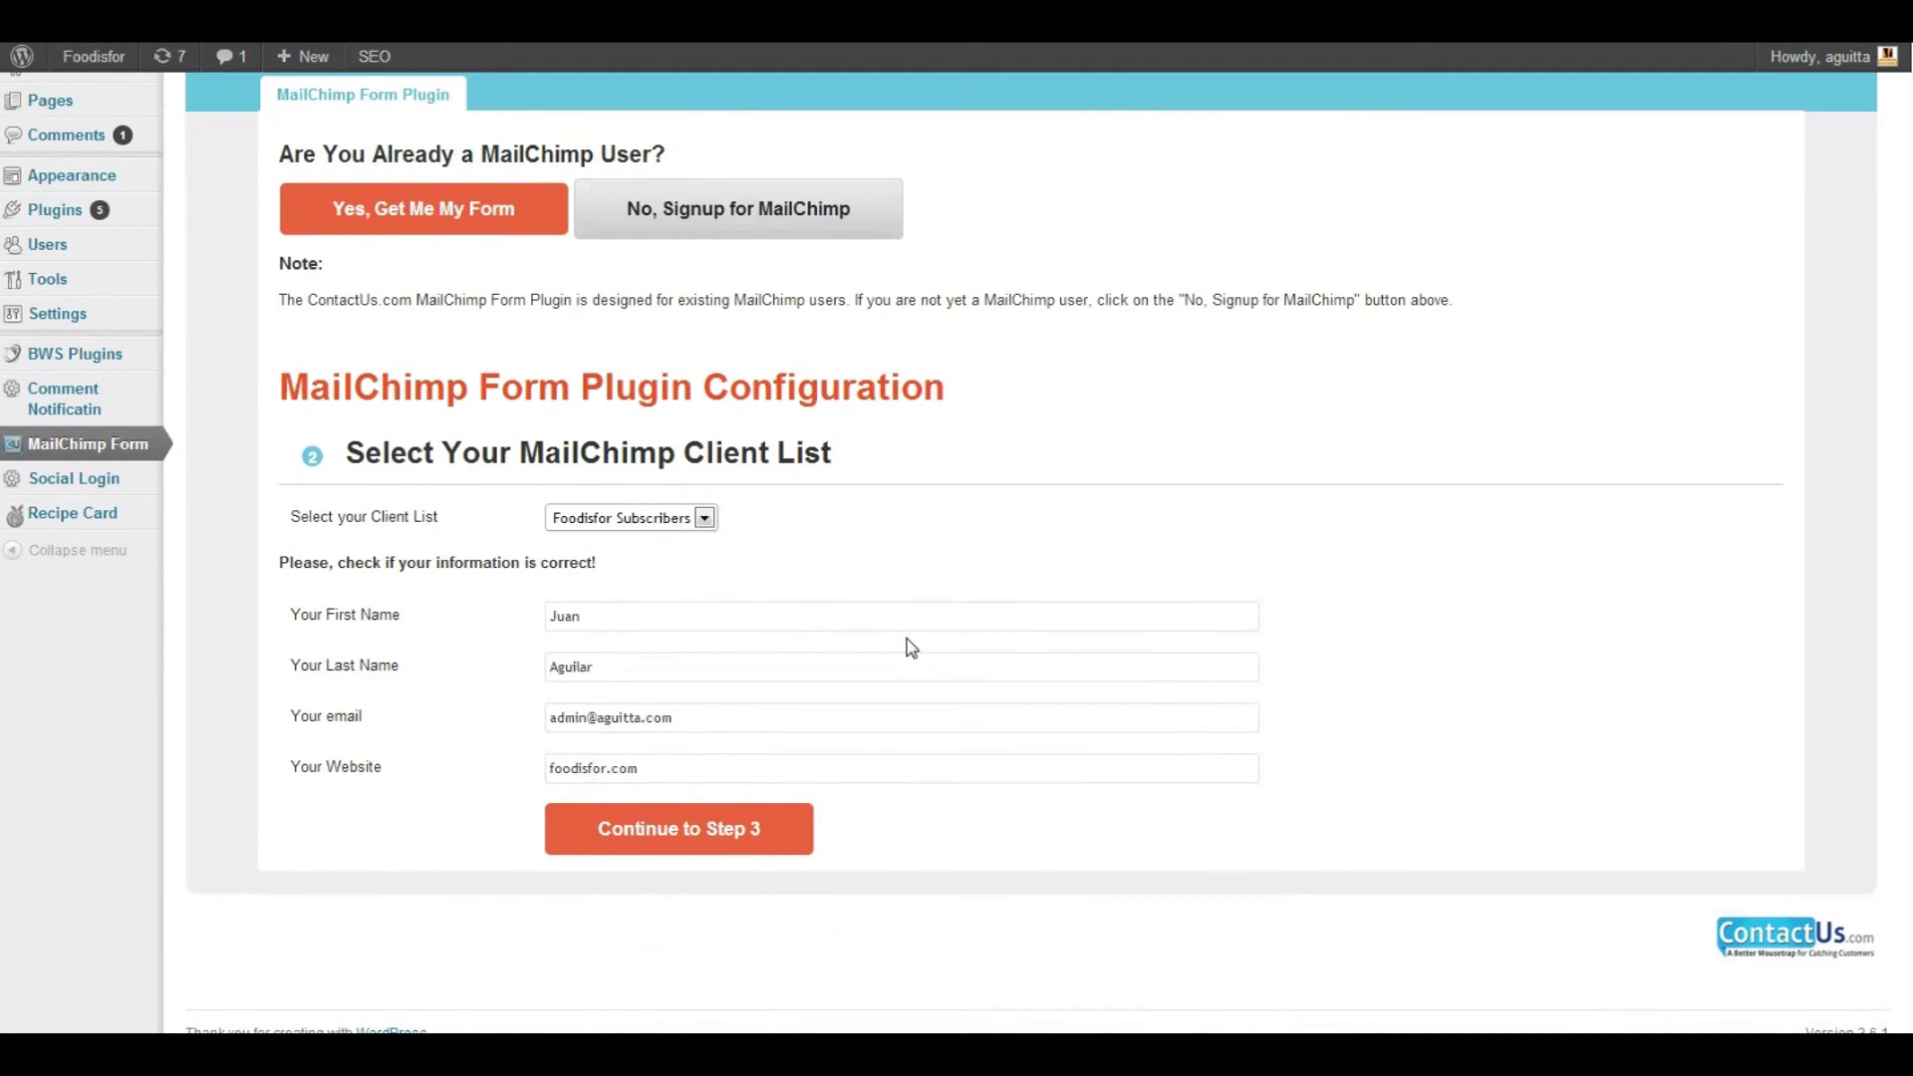
click(729, 838)
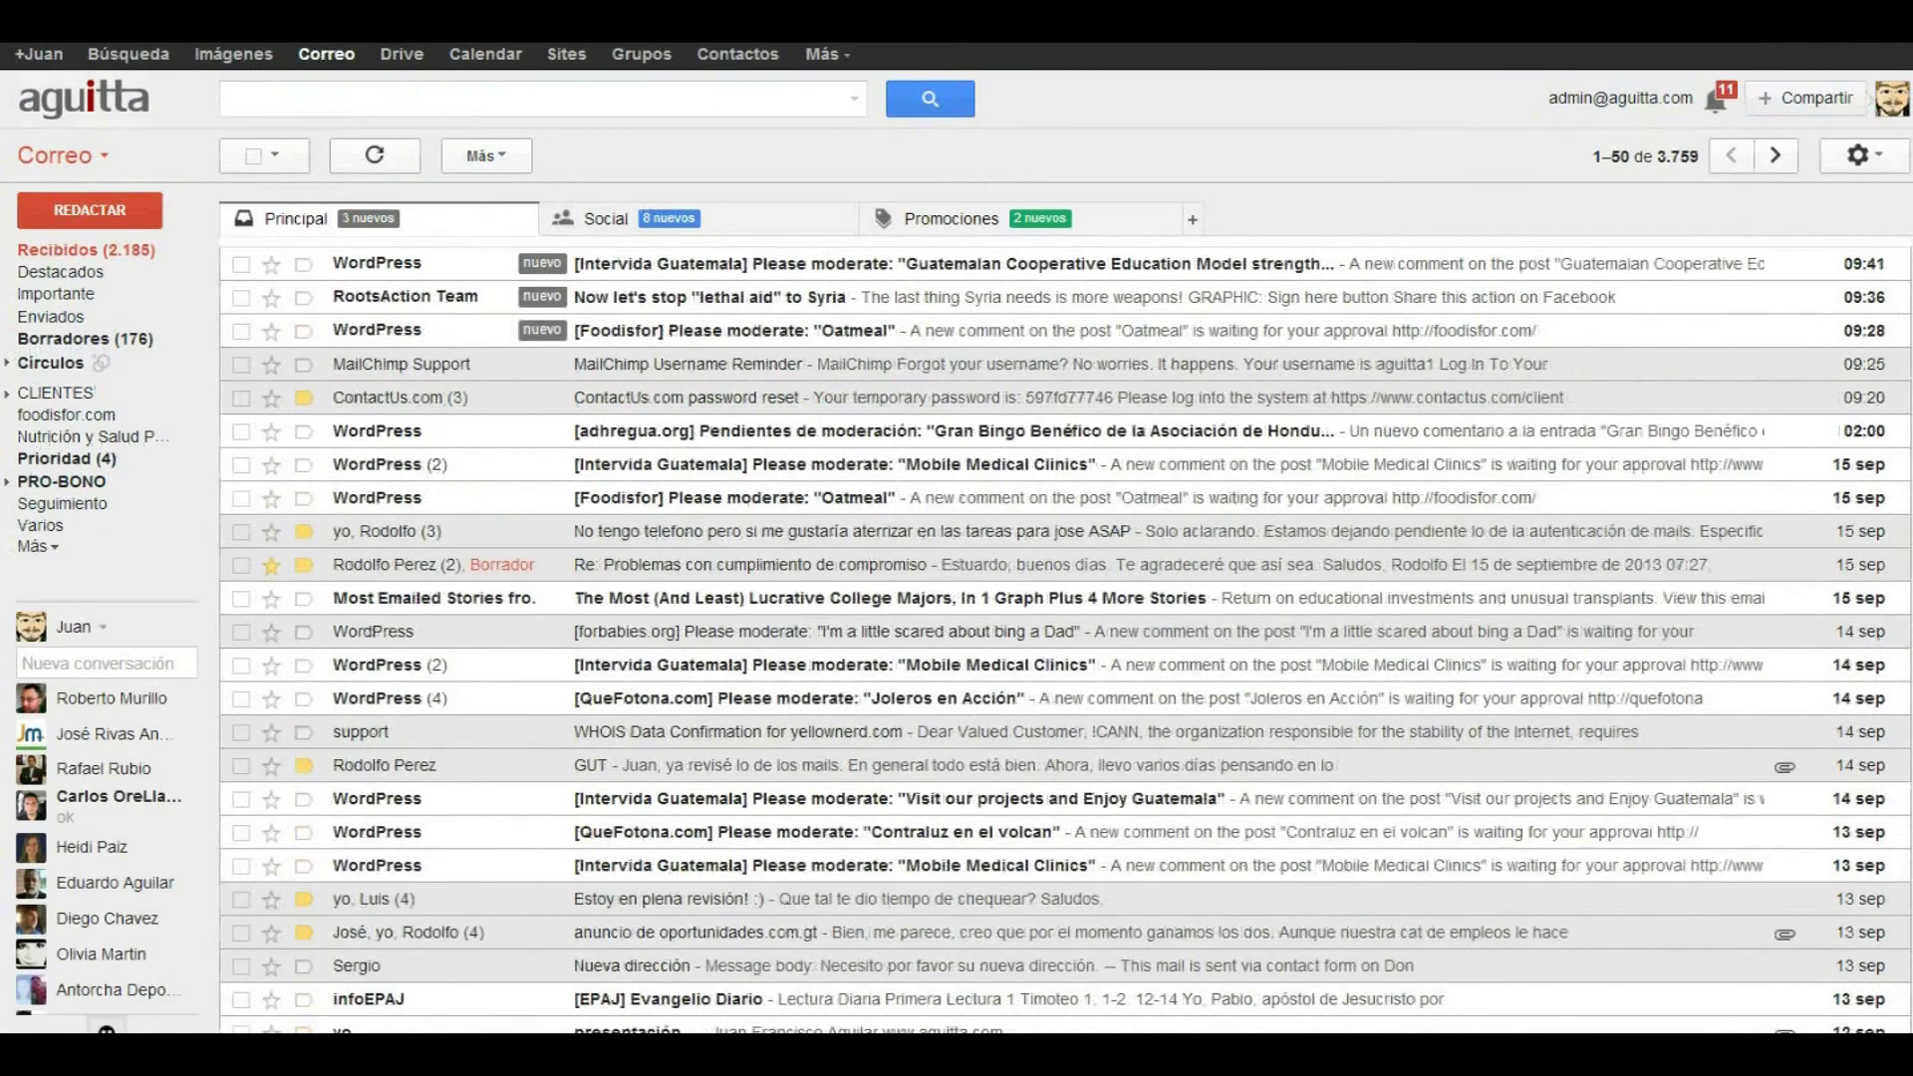
Copy the temporary password from the ContactUs.com activation email into the login form
click(224, 219)
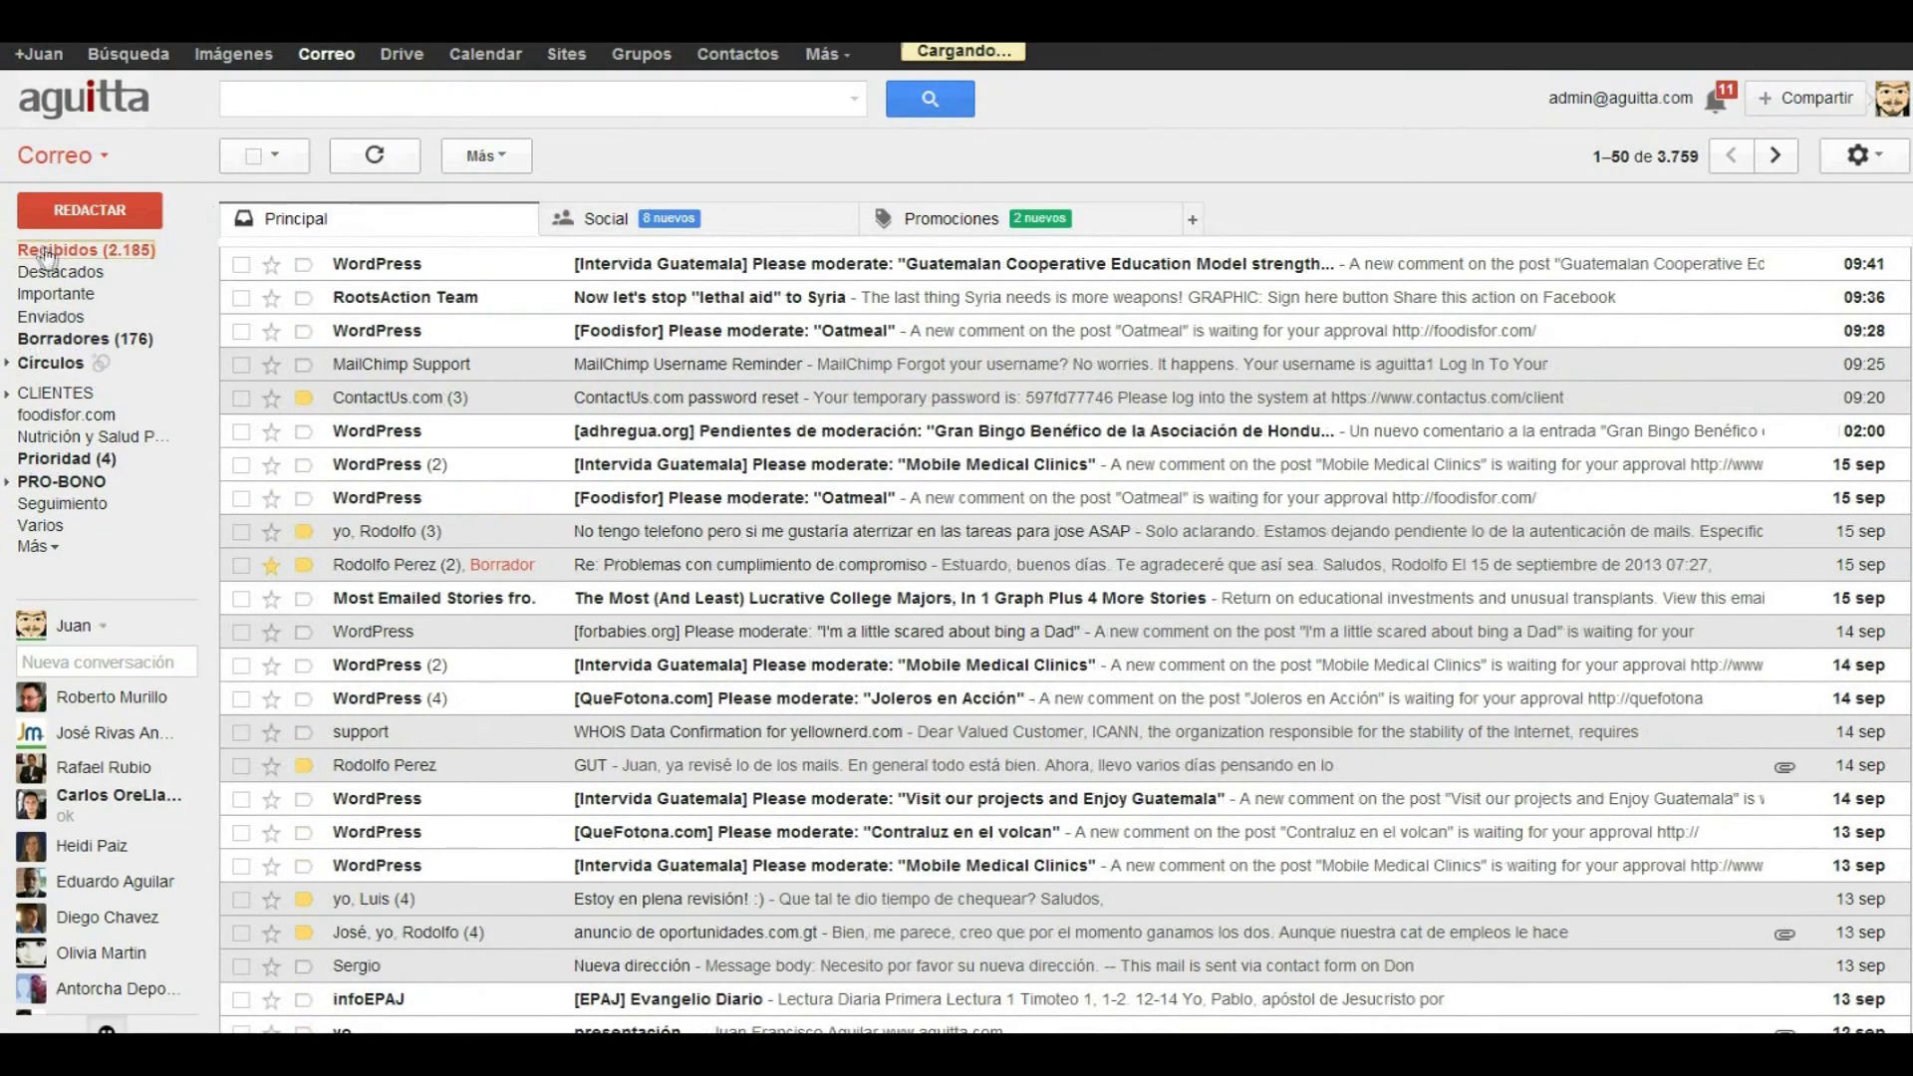
click(355, 264)
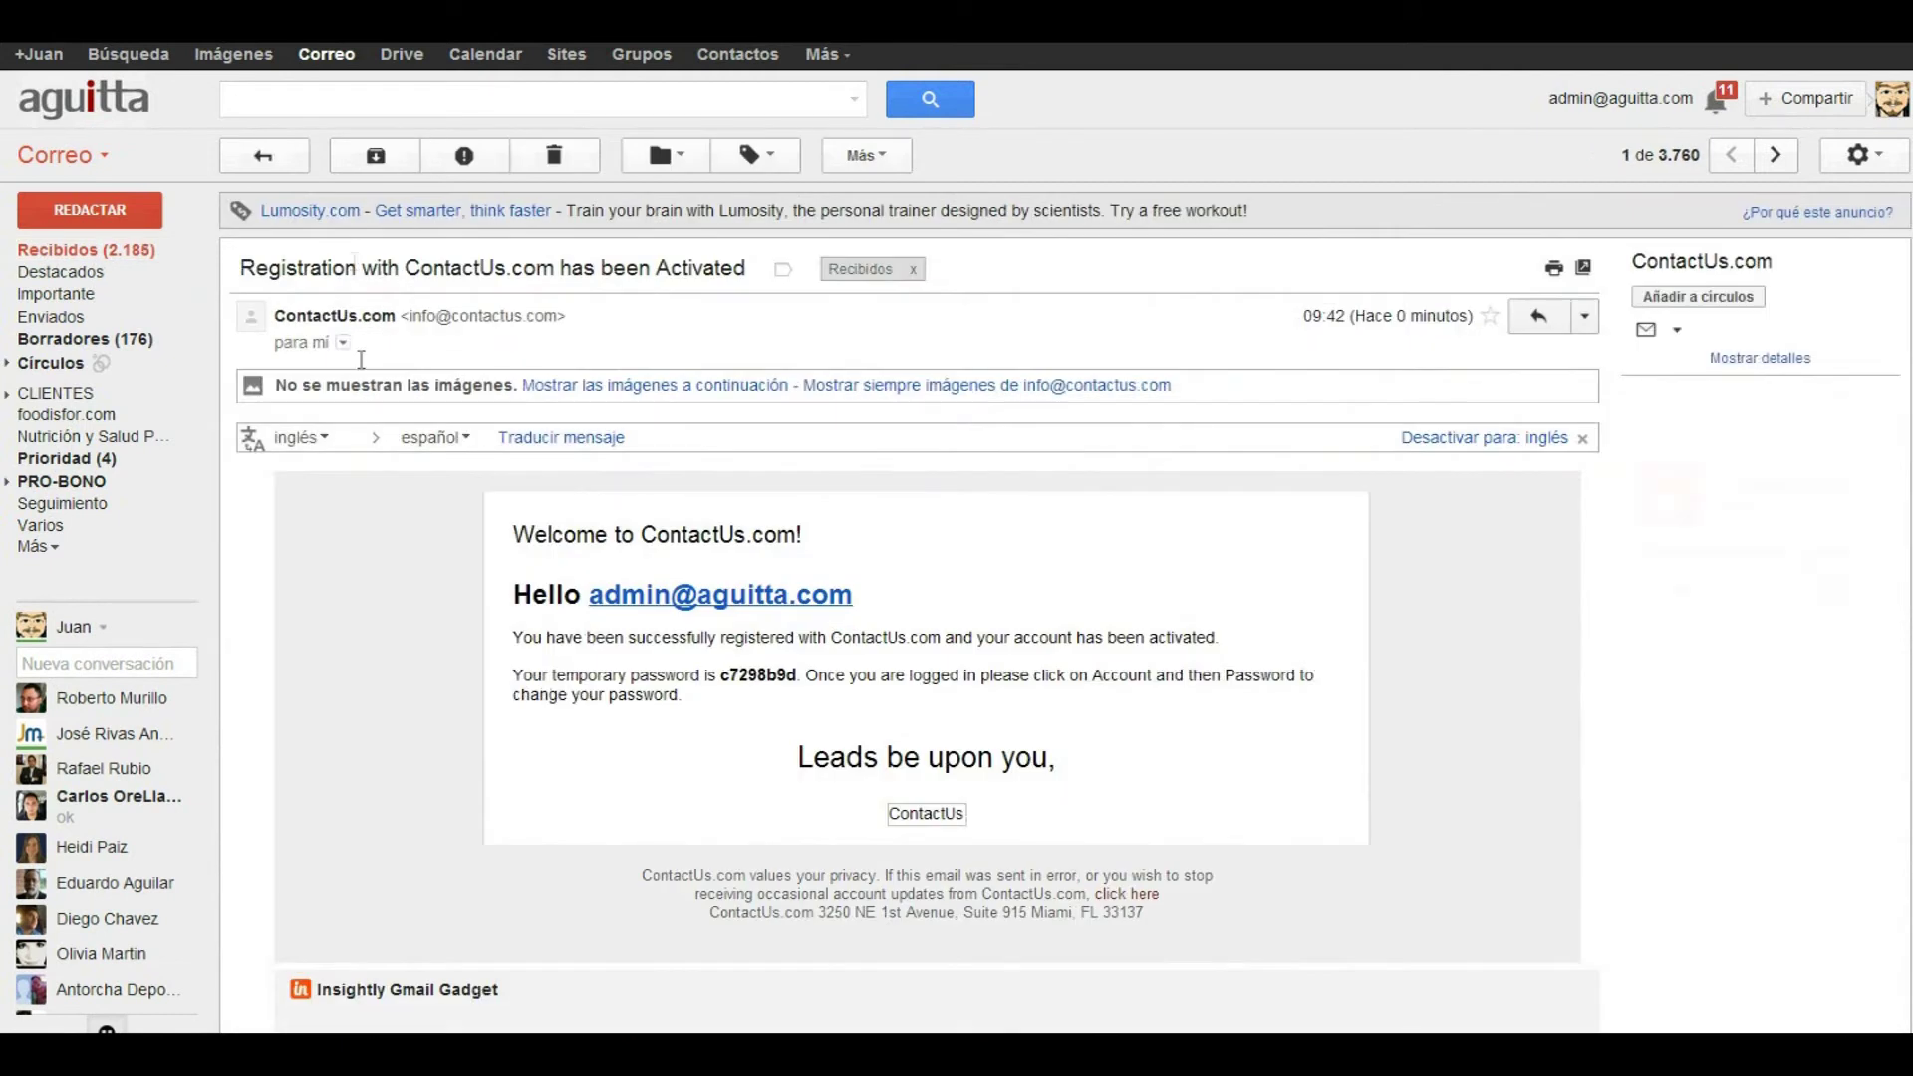
drag(799, 685, 799, 683)
click(724, 674)
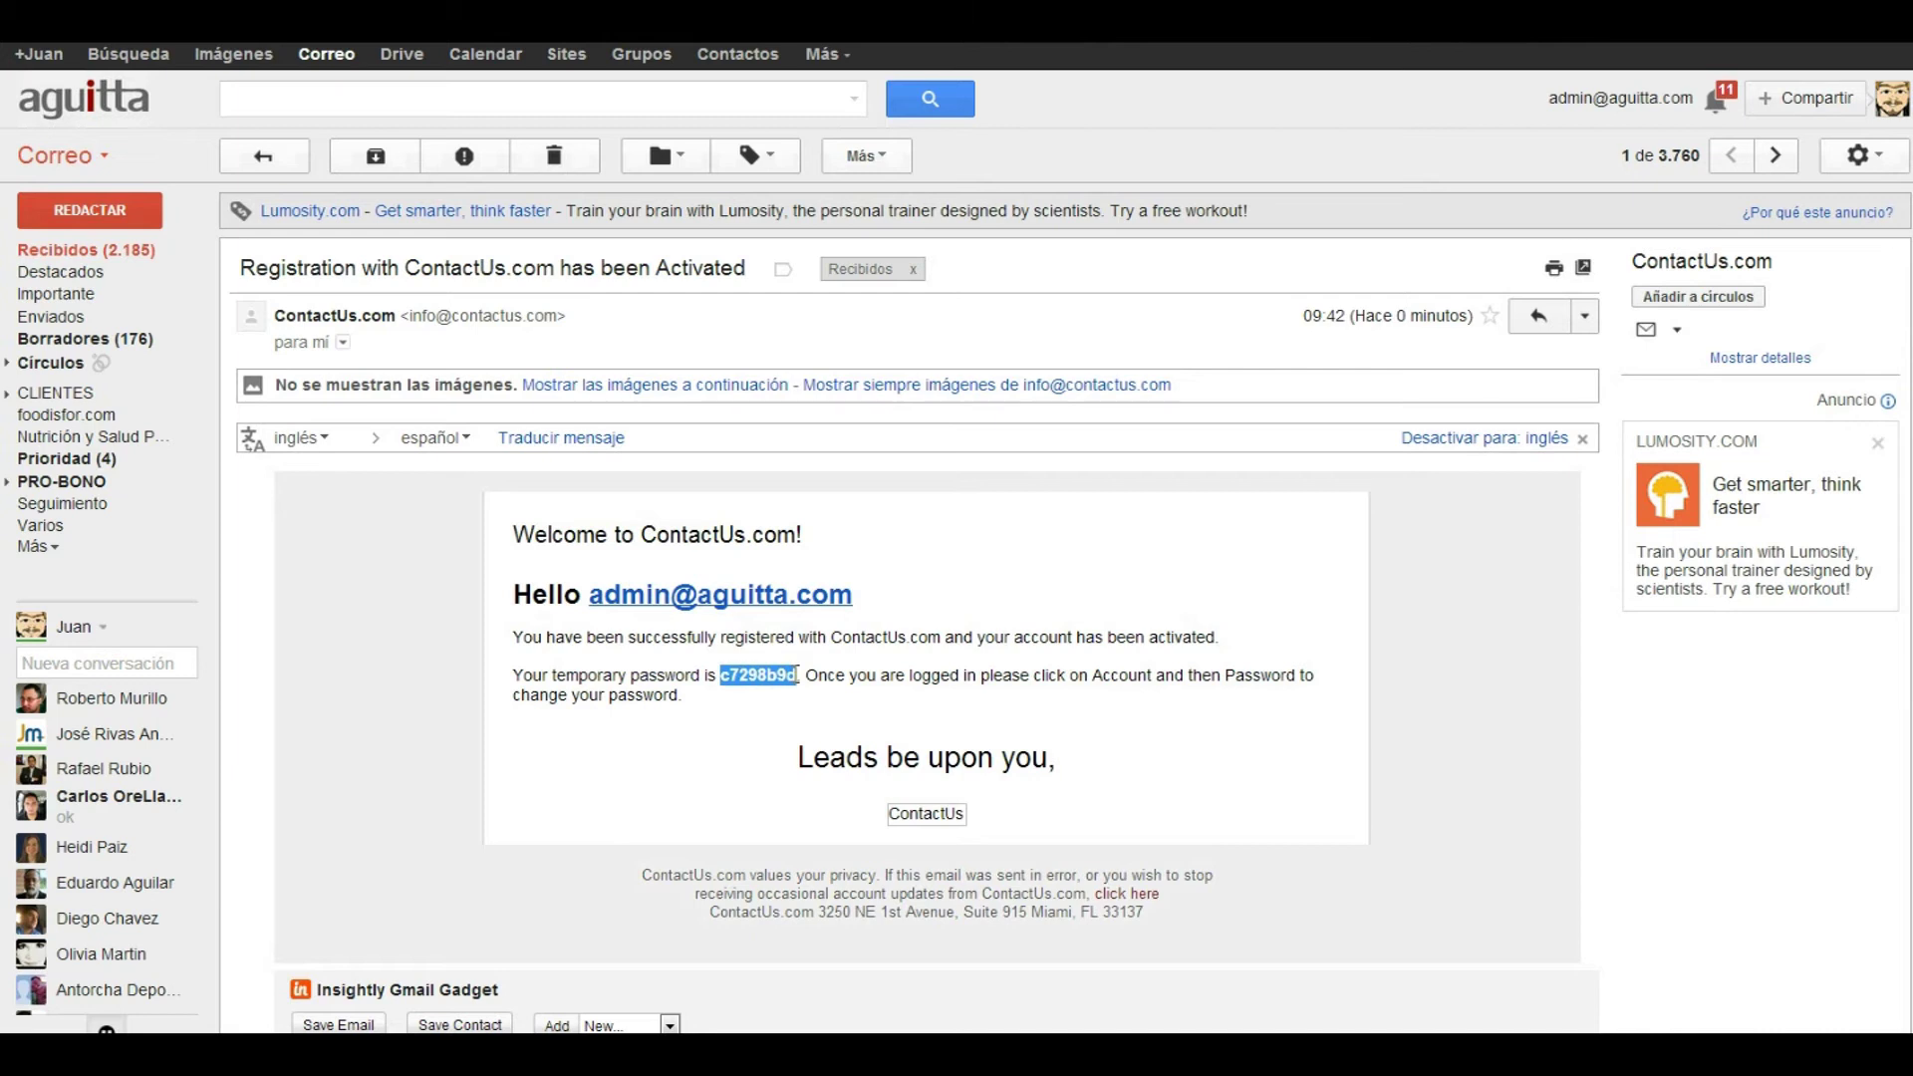
right_click(799, 685)
click(827, 689)
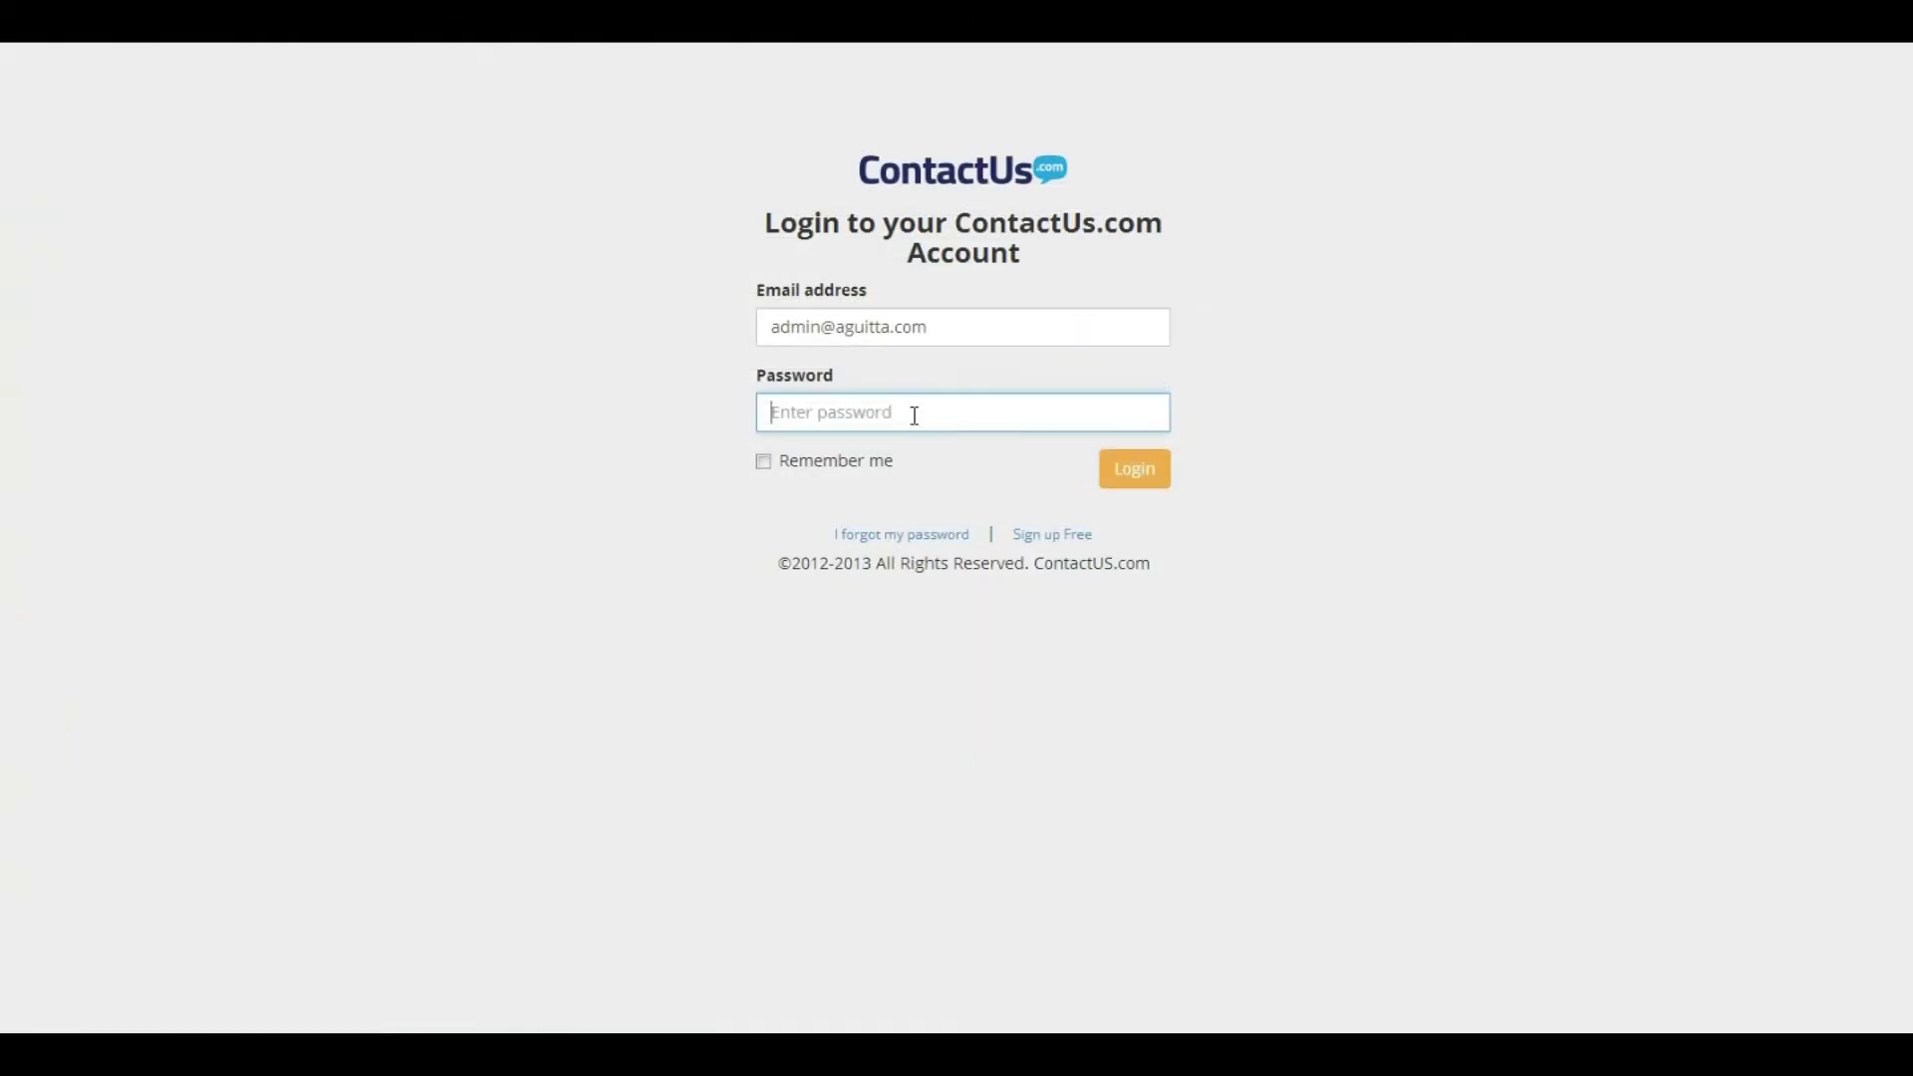
key(ctrl+v)
Log in to ContactUs.com and view the Form Settings for the foodisfor.com Newsletter Form
click(1129, 482)
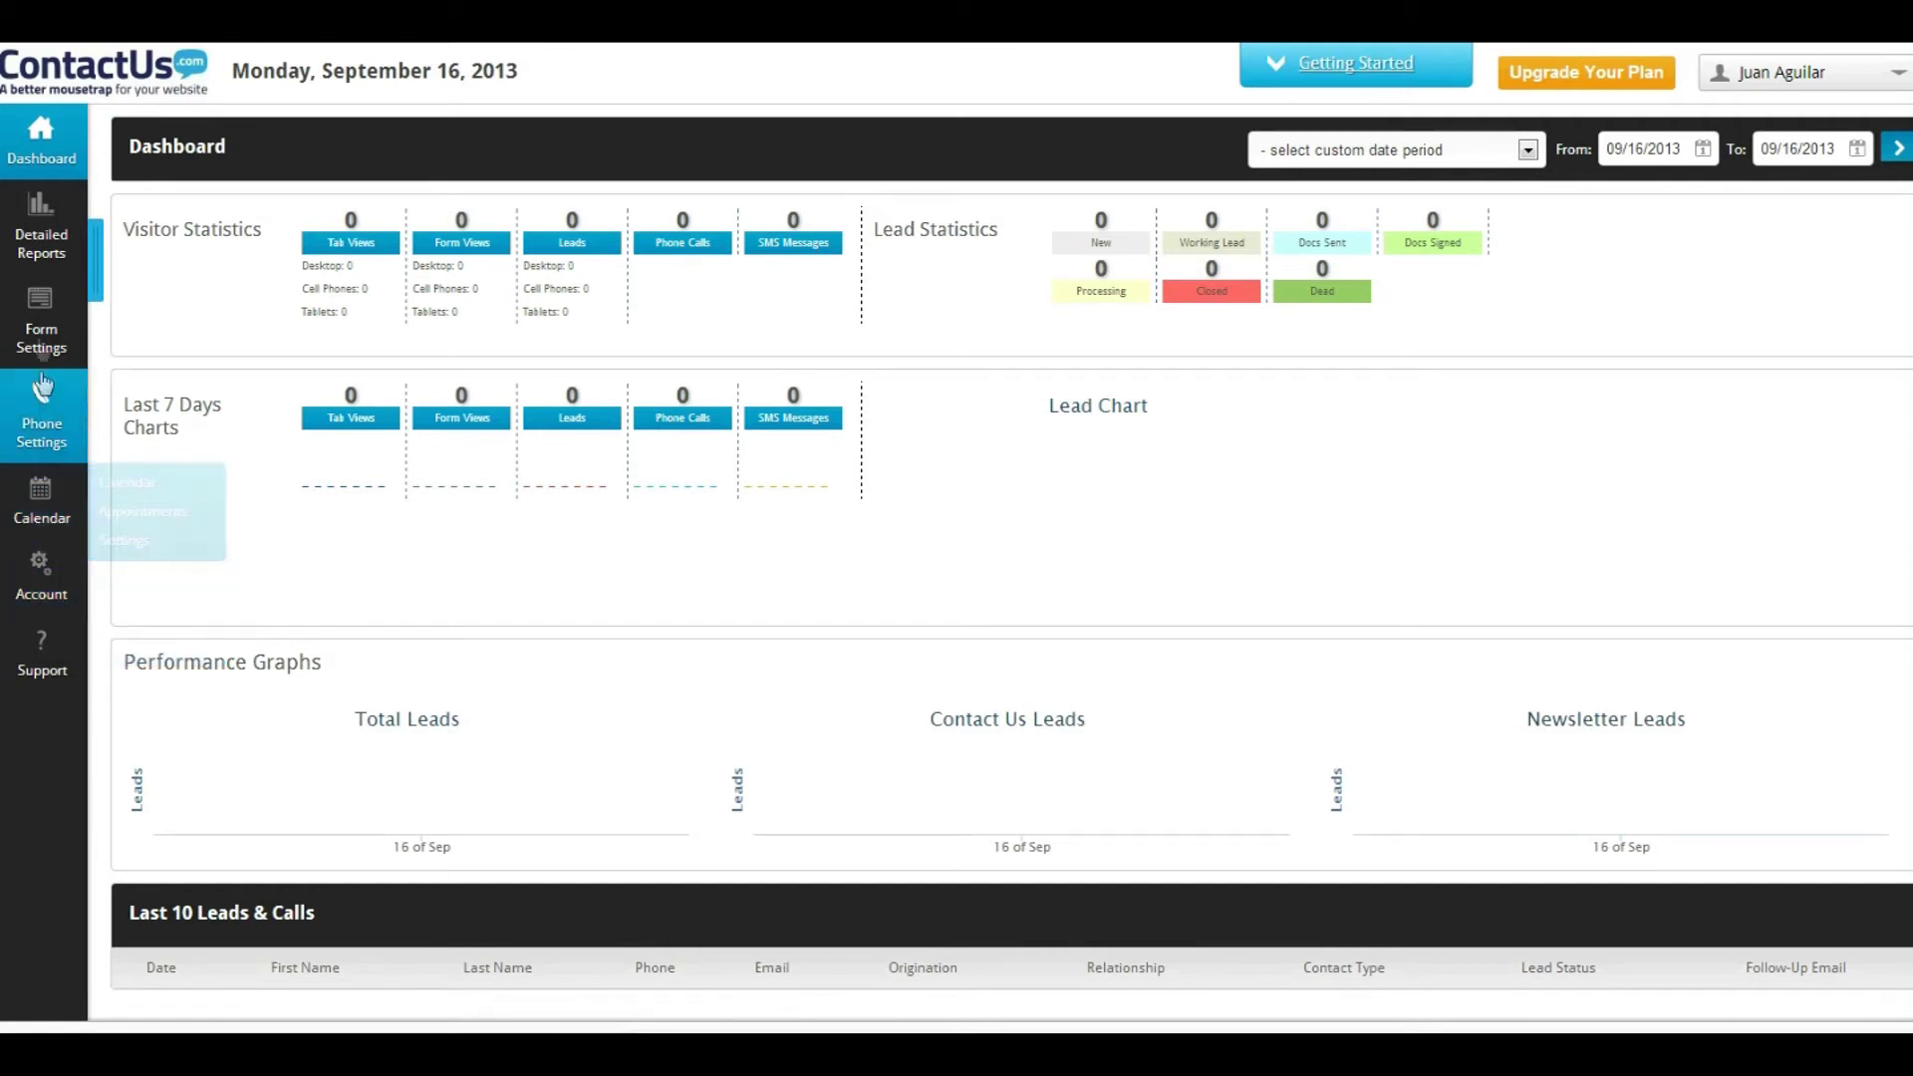
click(40, 319)
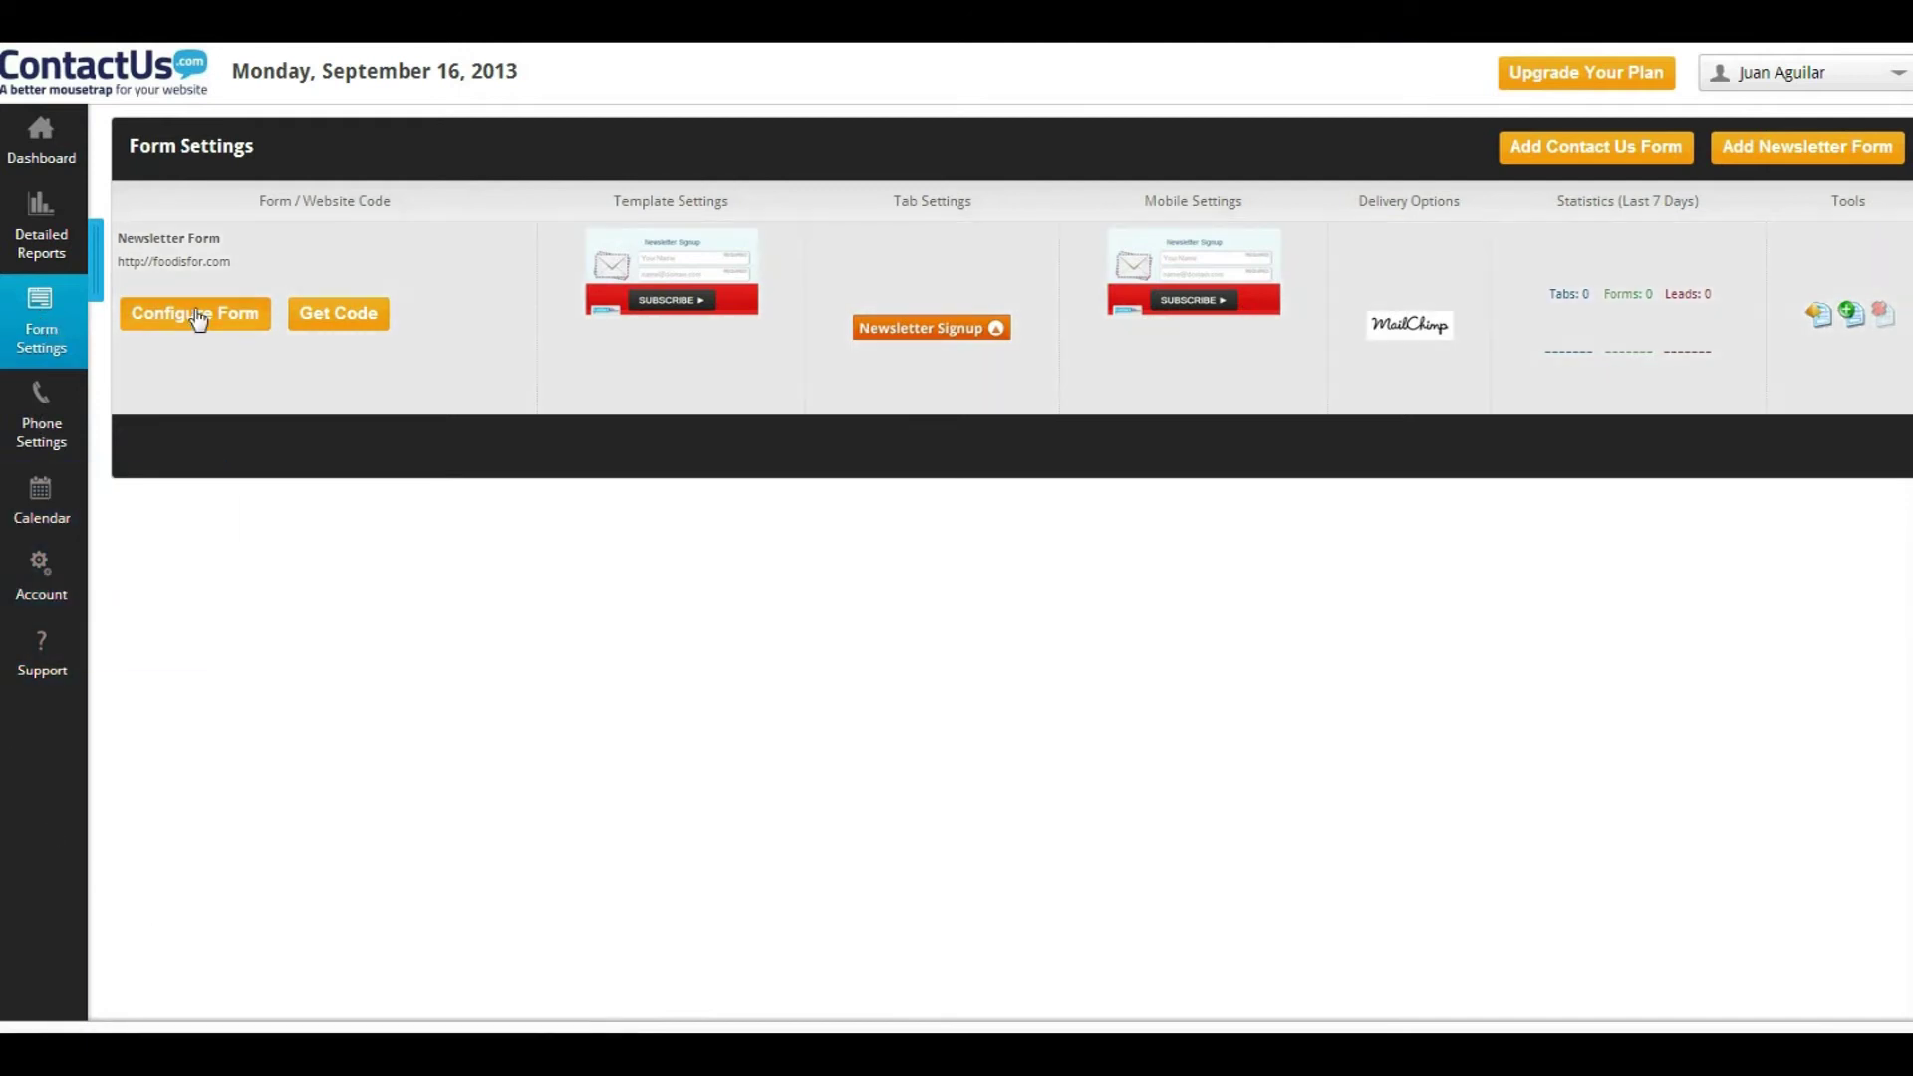
Set the Newsletter Form's business name to 'Foodisfor!'
click(195, 314)
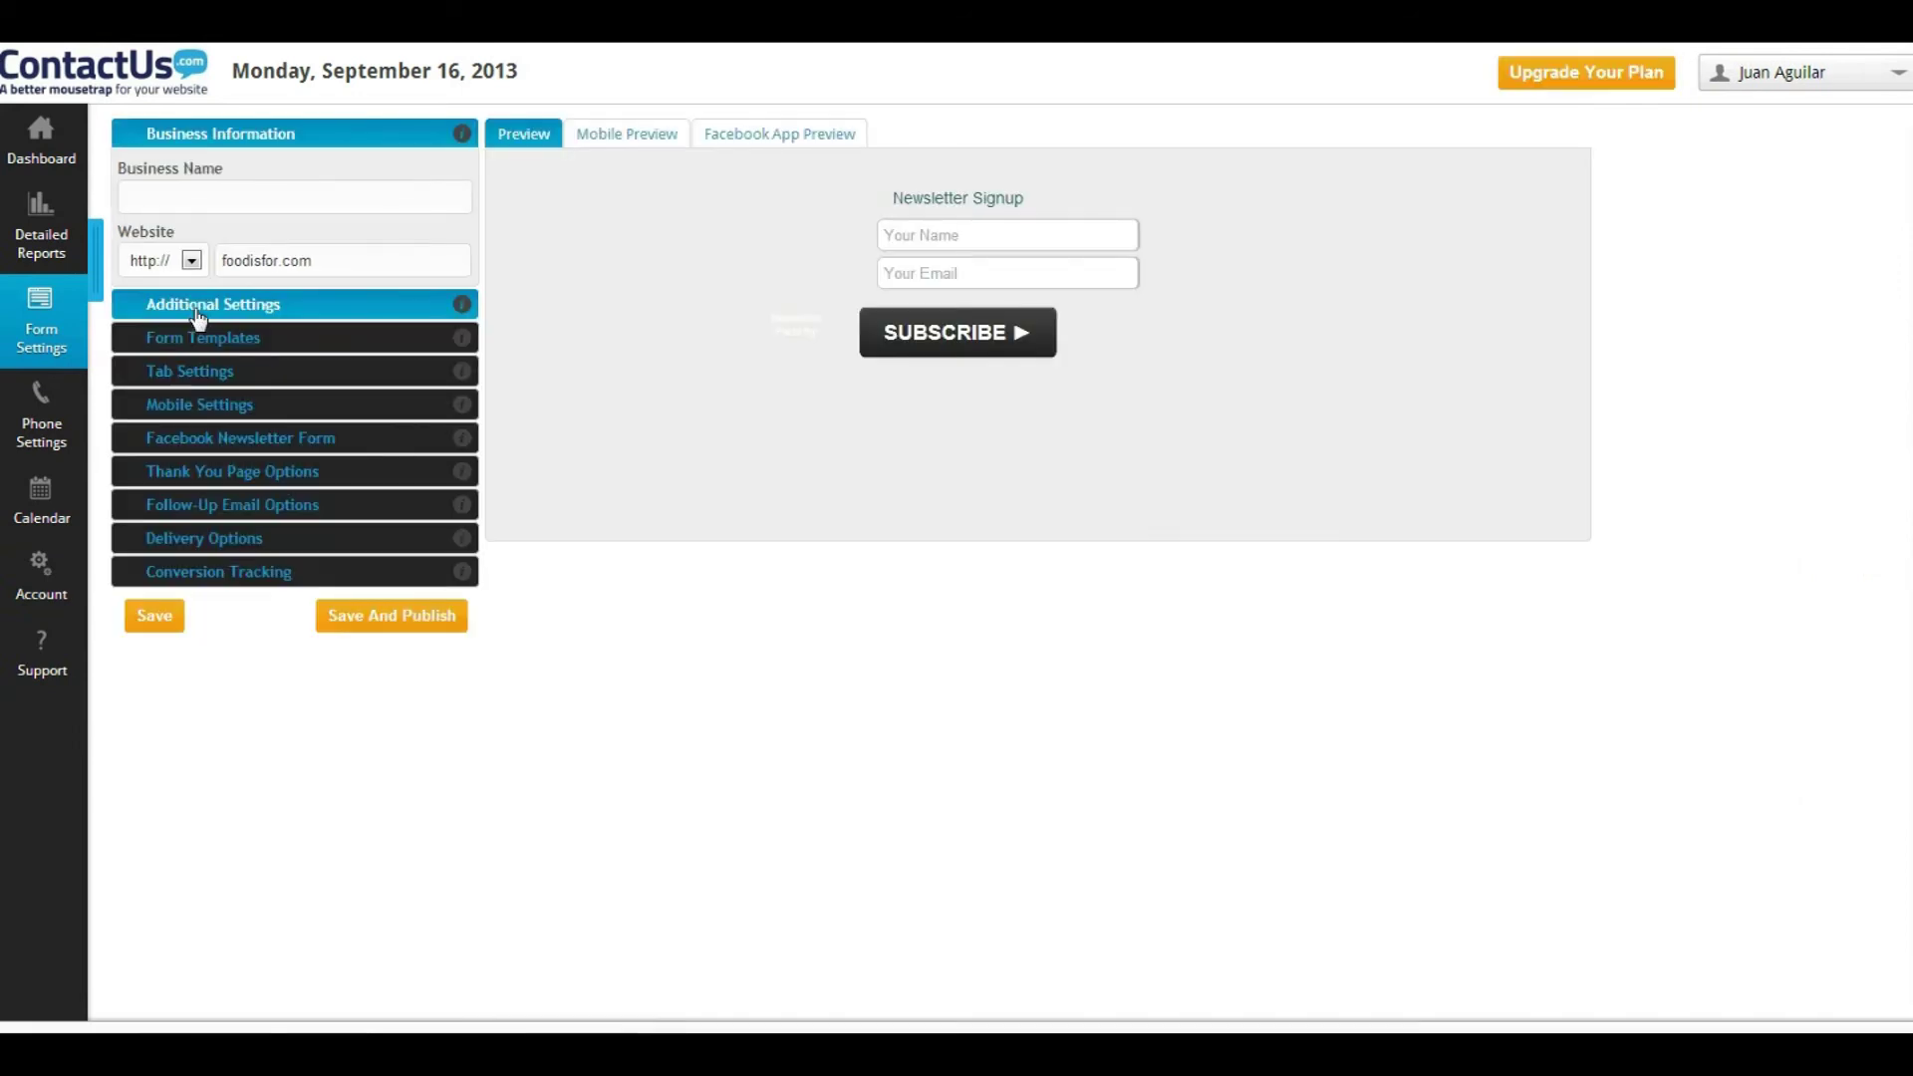
click(299, 201)
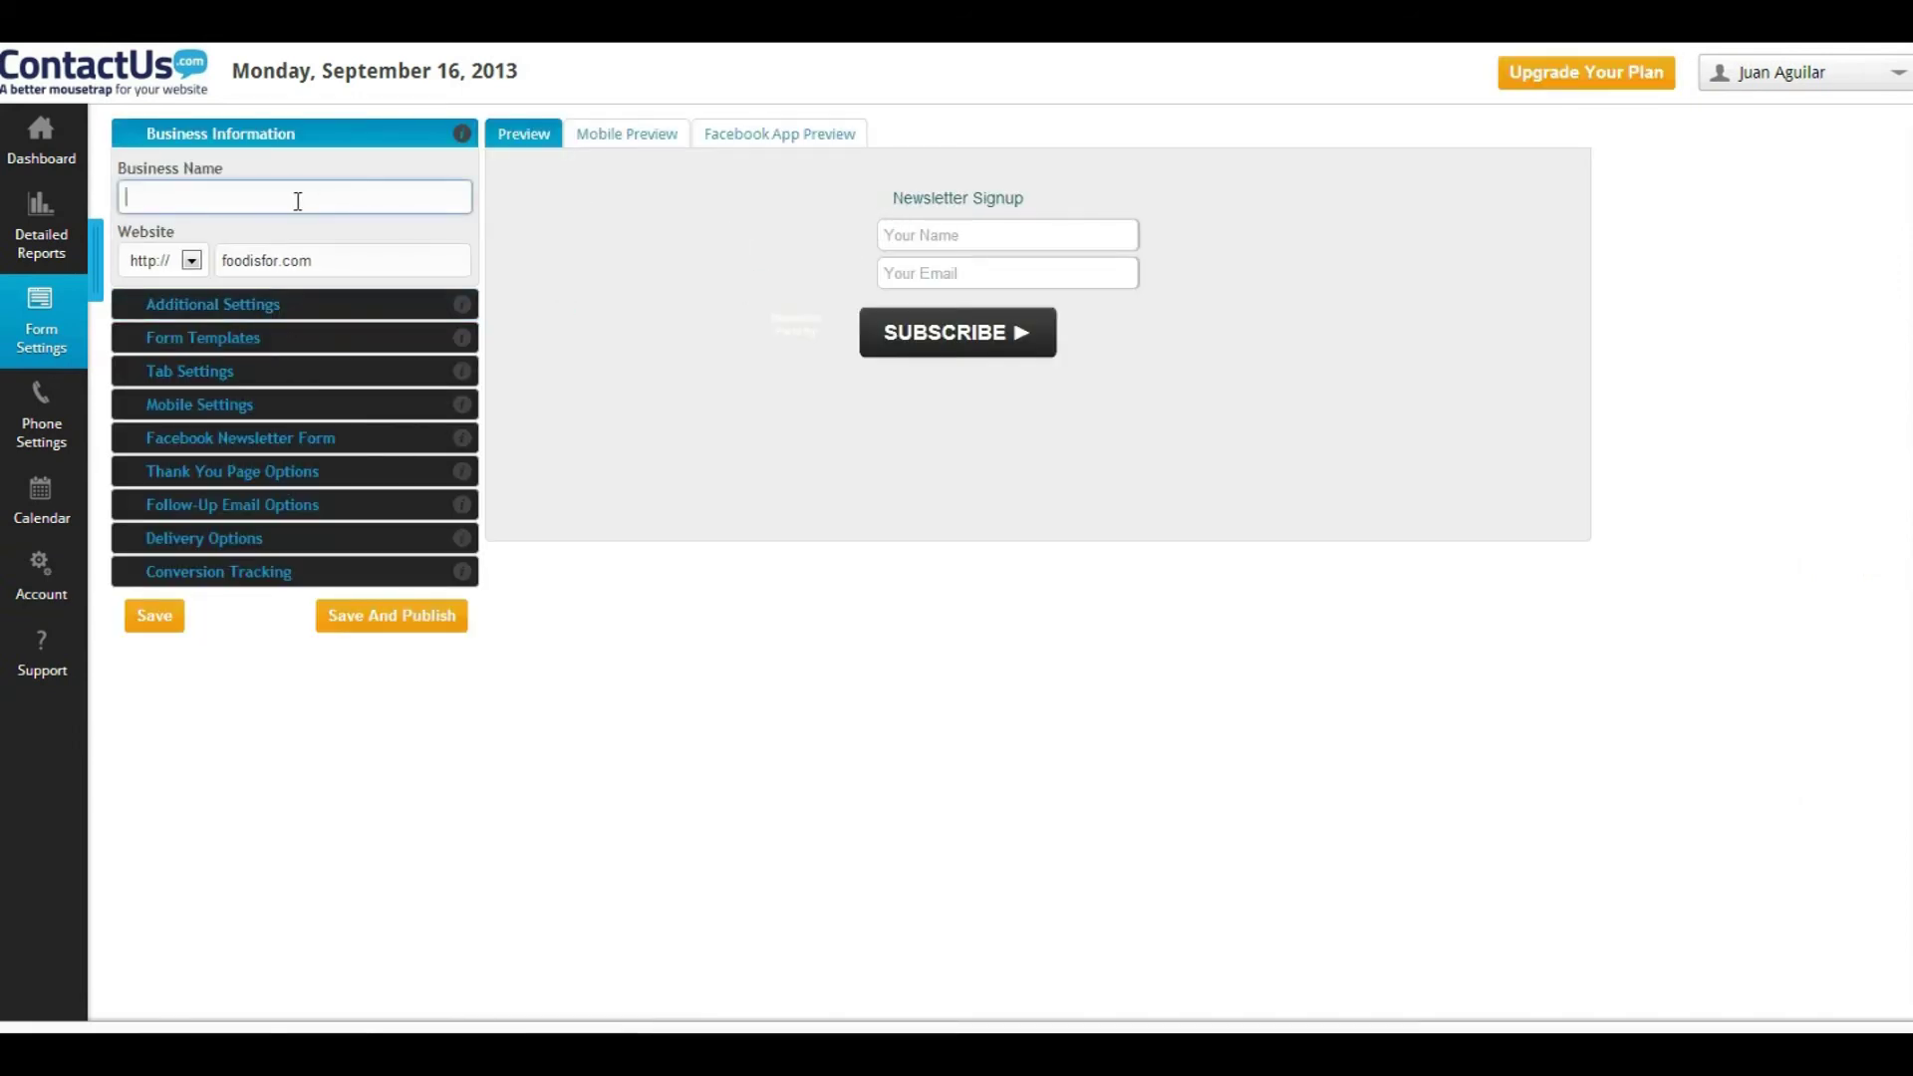
text(Foodisfor)
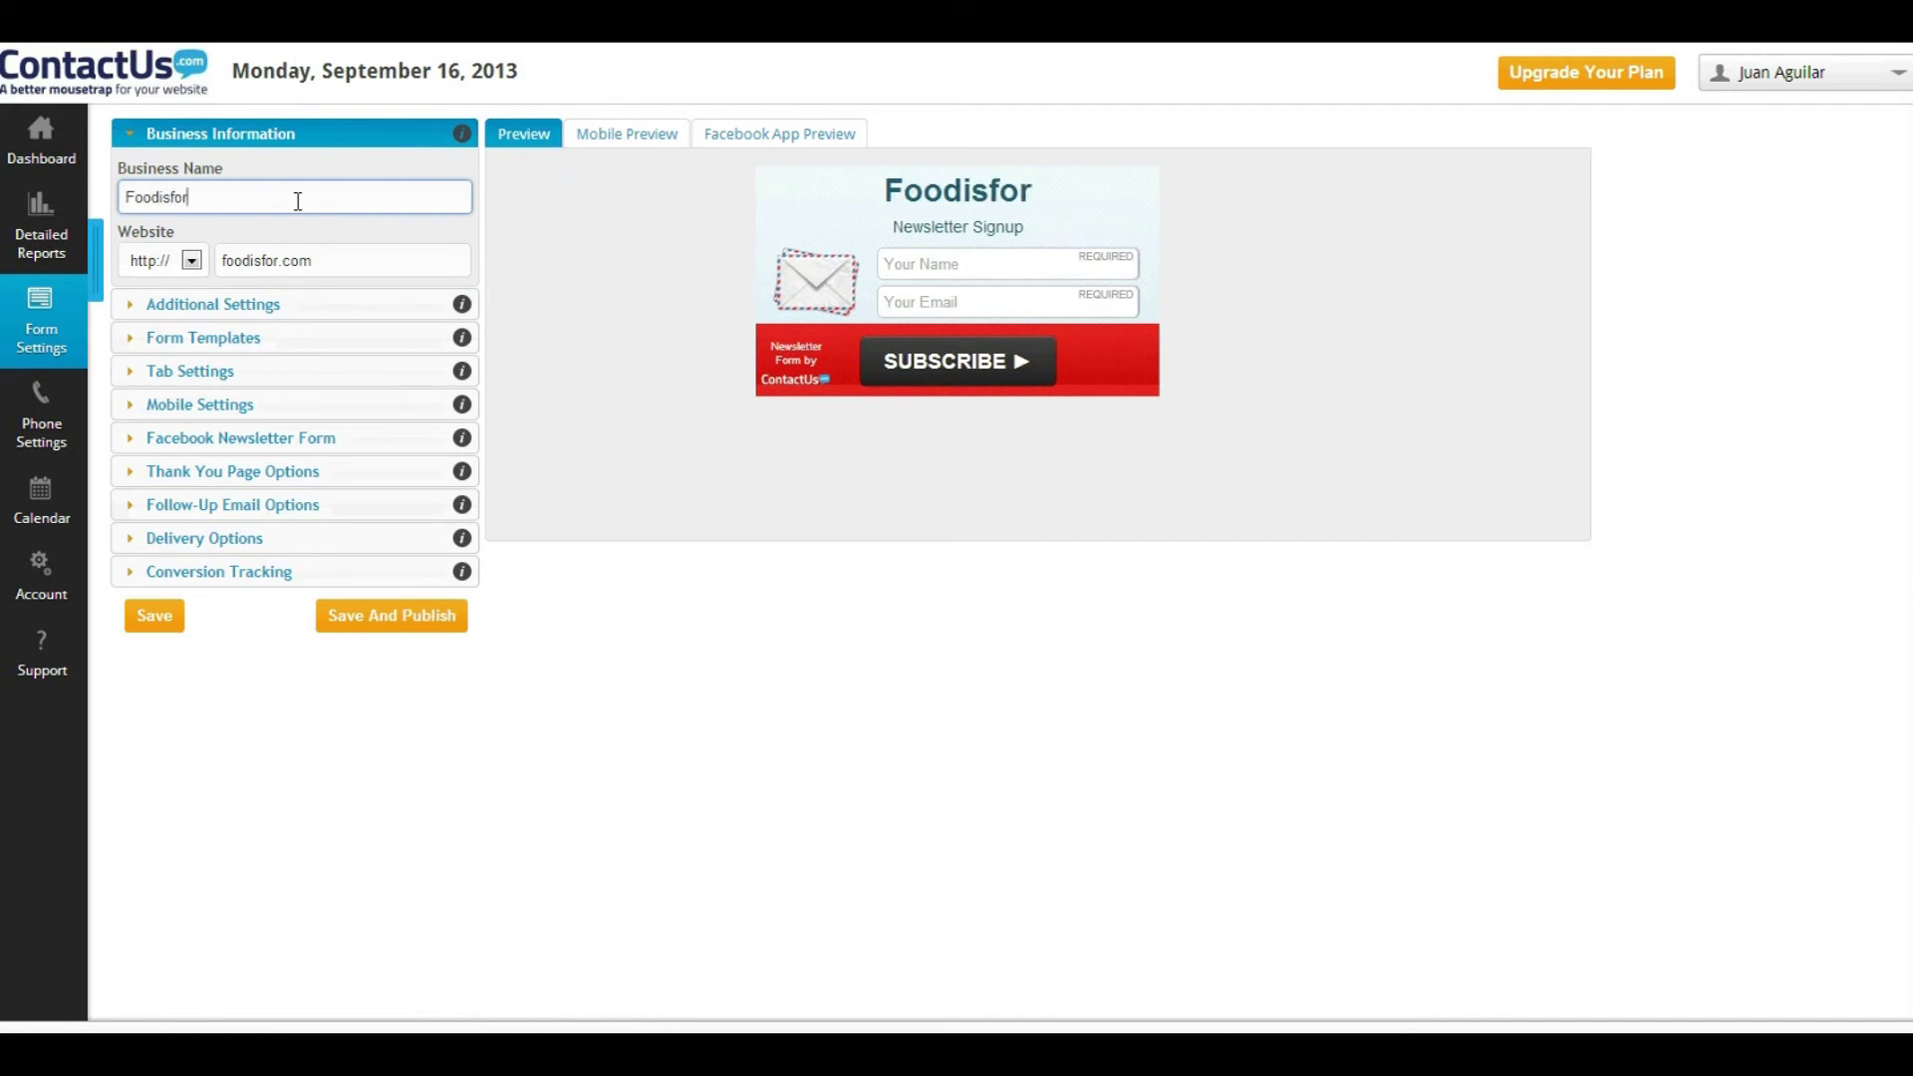
text(!)
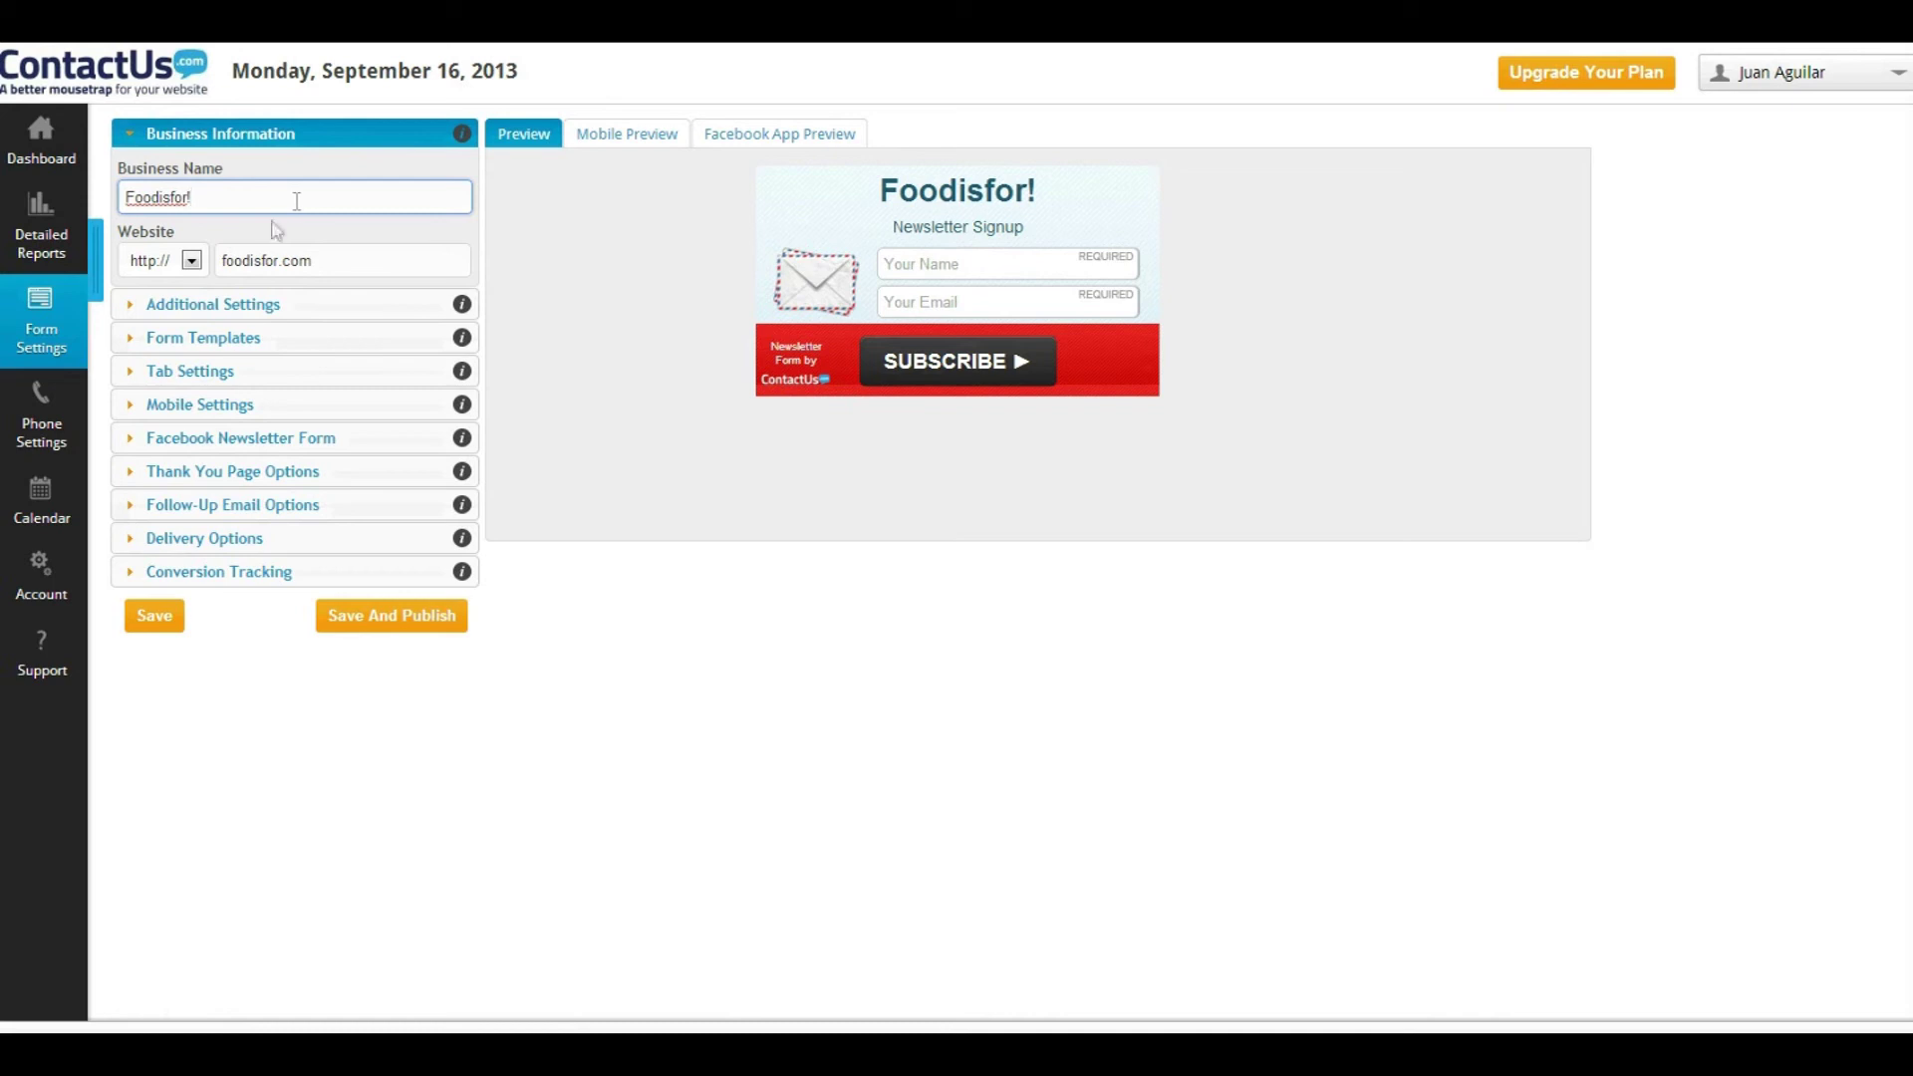
Choose the Newsletter Signup tab style and save the form settings
click(120, 372)
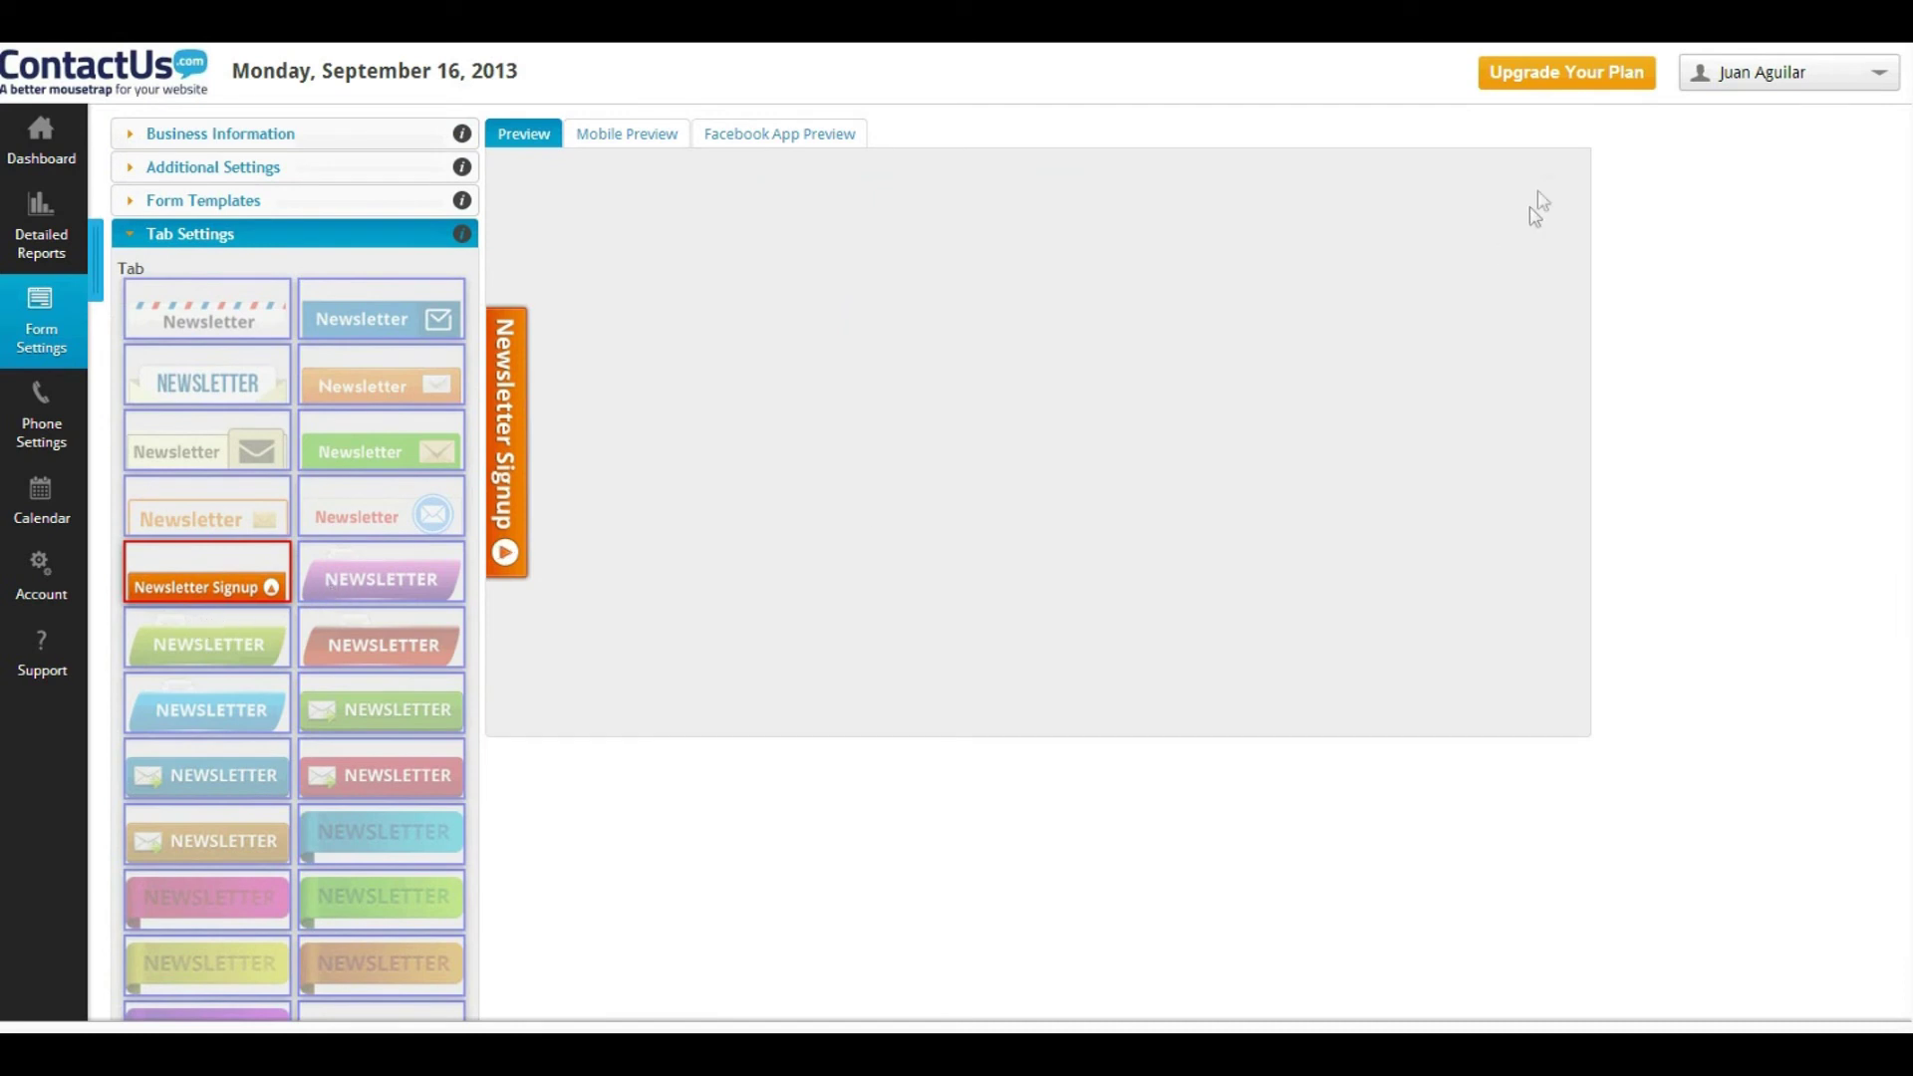
scroll(1046, 409, down, 5)
scroll(329, 553, down, 10)
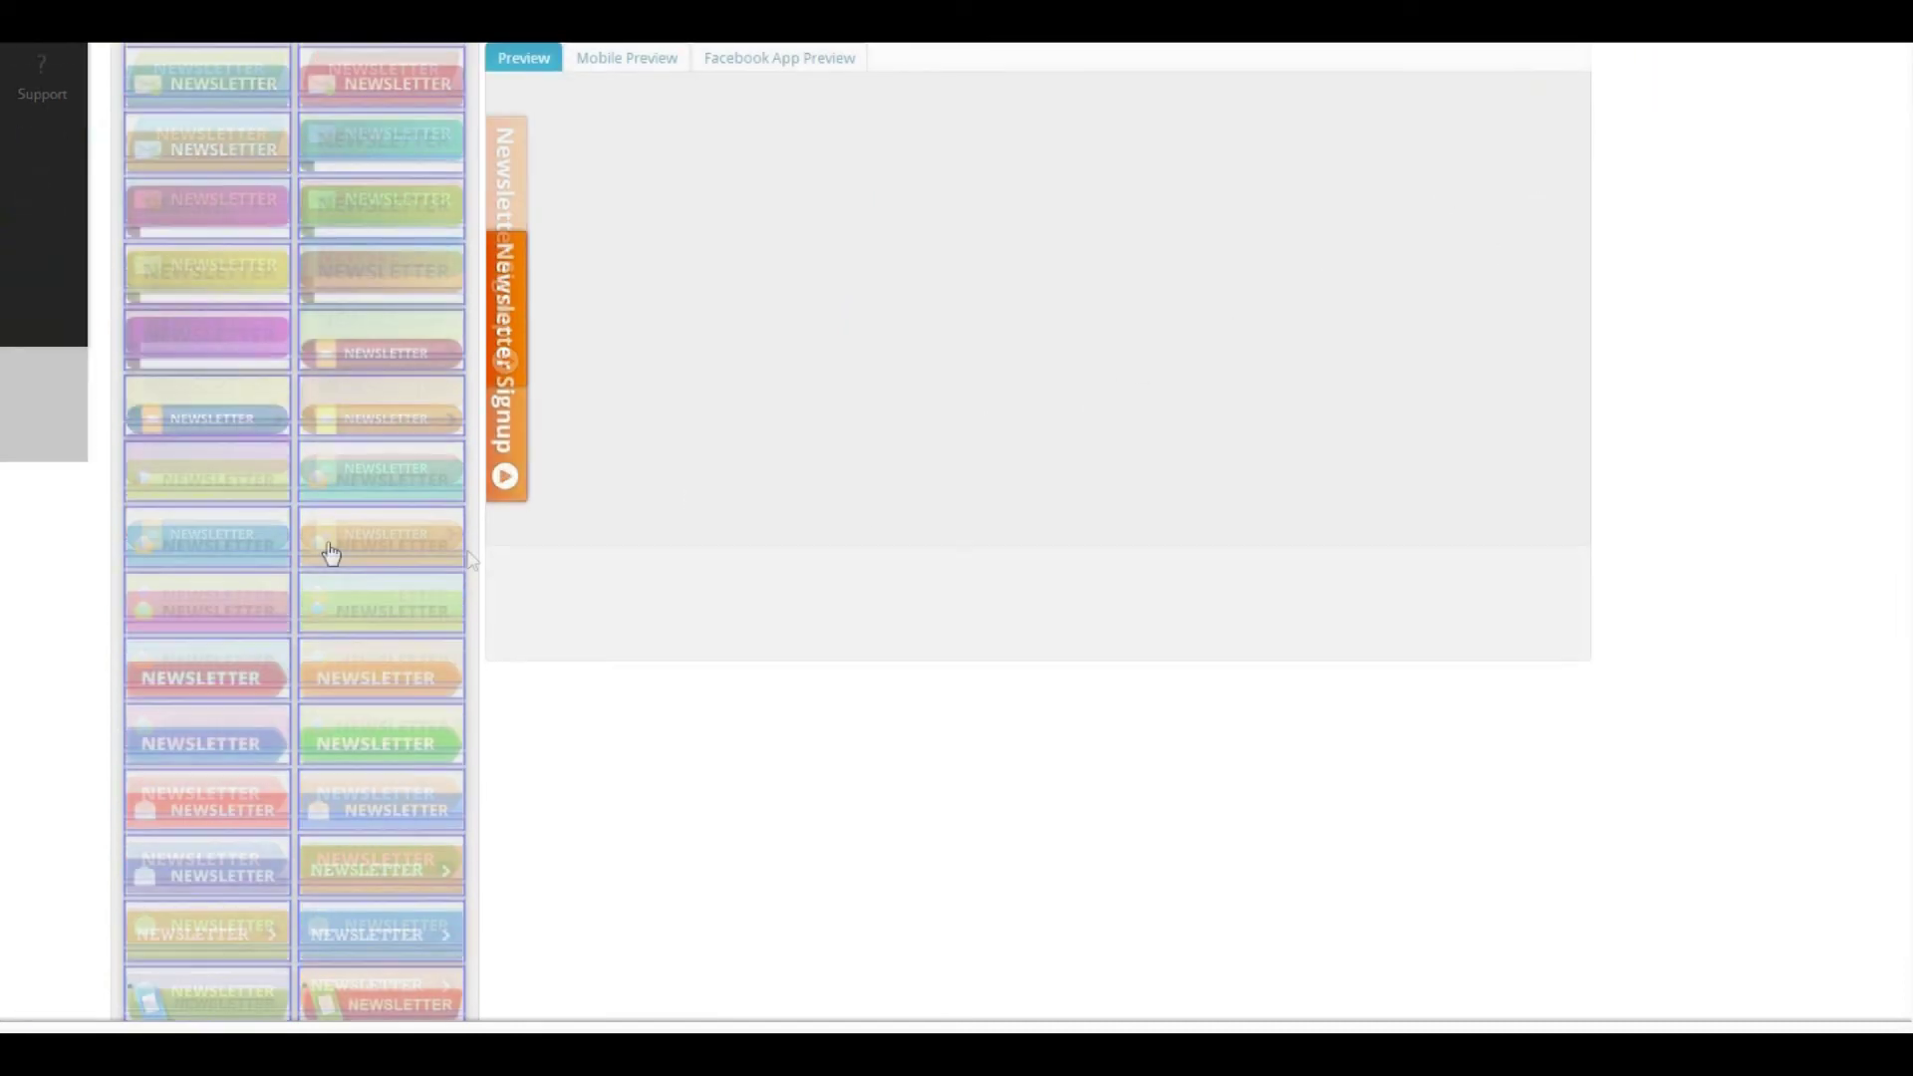
scroll(329, 551, down, 5)
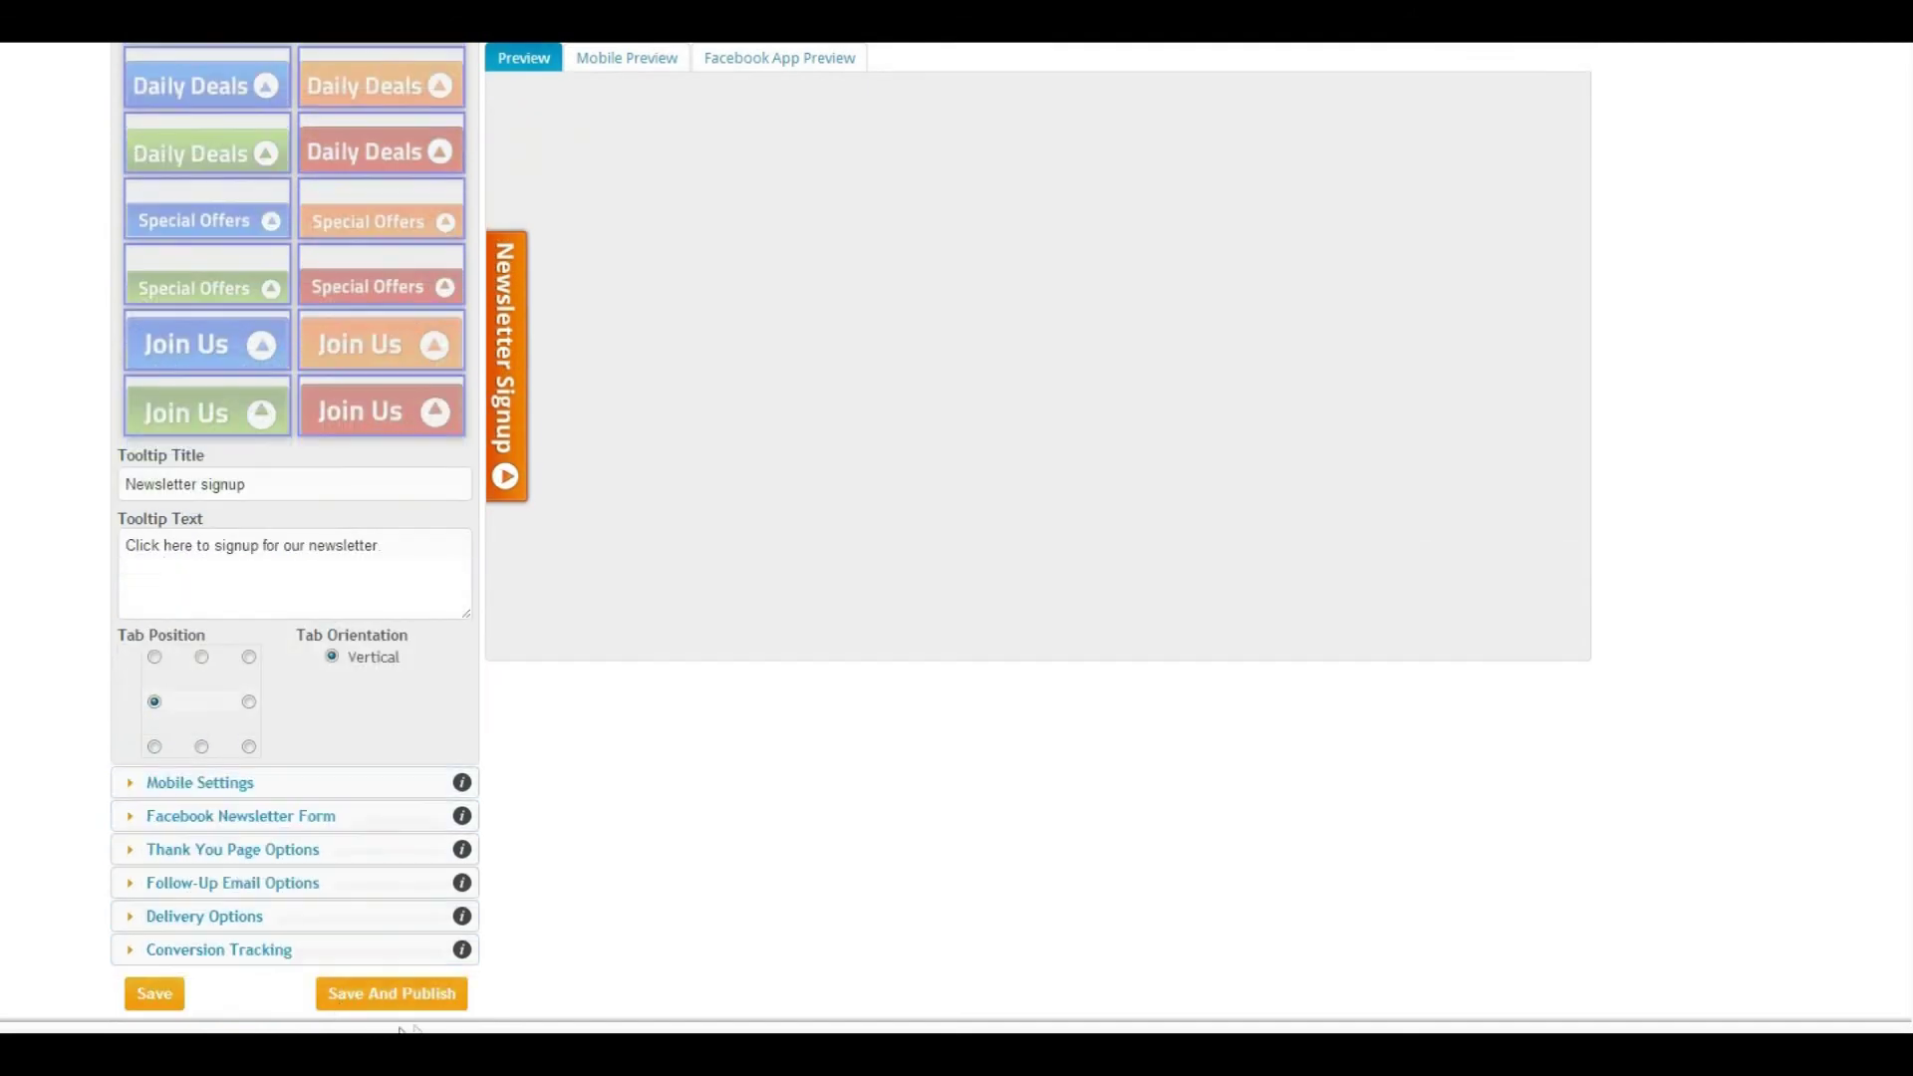
click(154, 993)
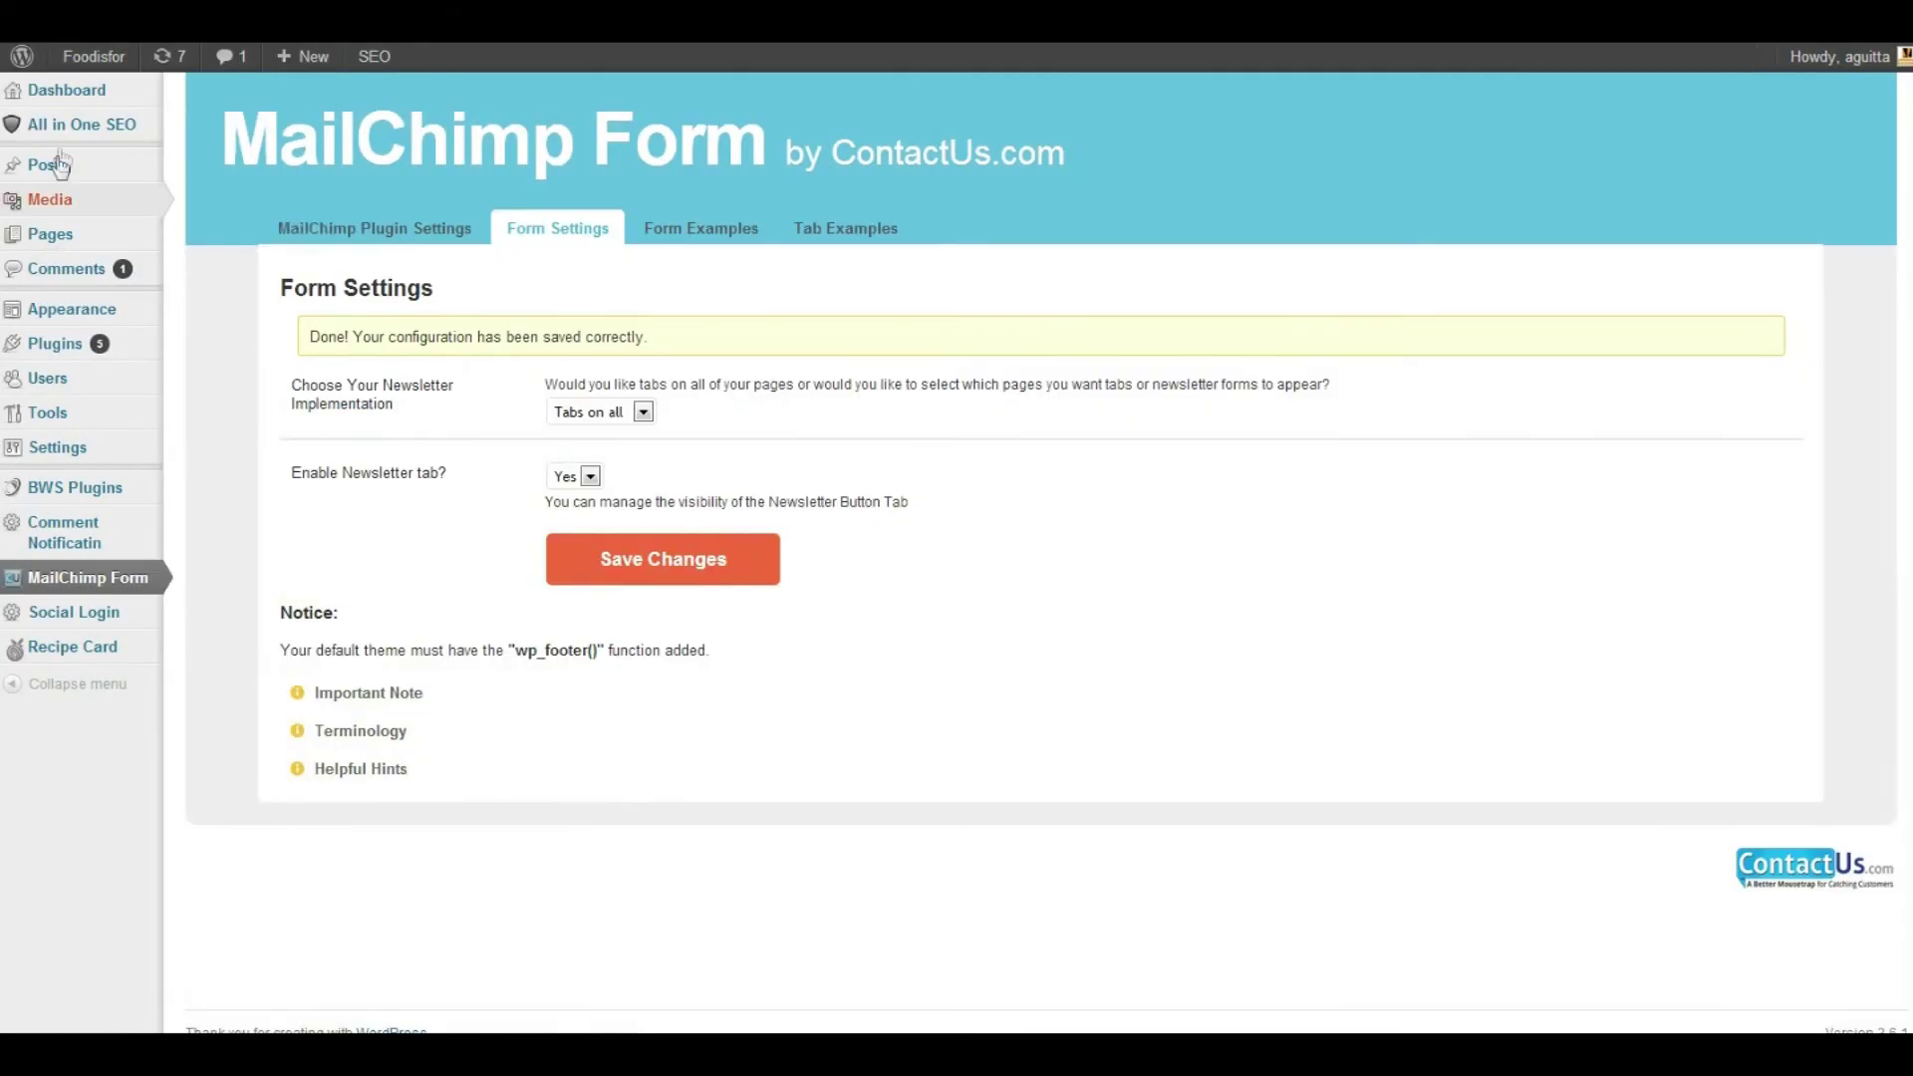
Visit the live Foodisfor front page to see the Newsletter Signup tab and tooltip
mouse_move(93, 65)
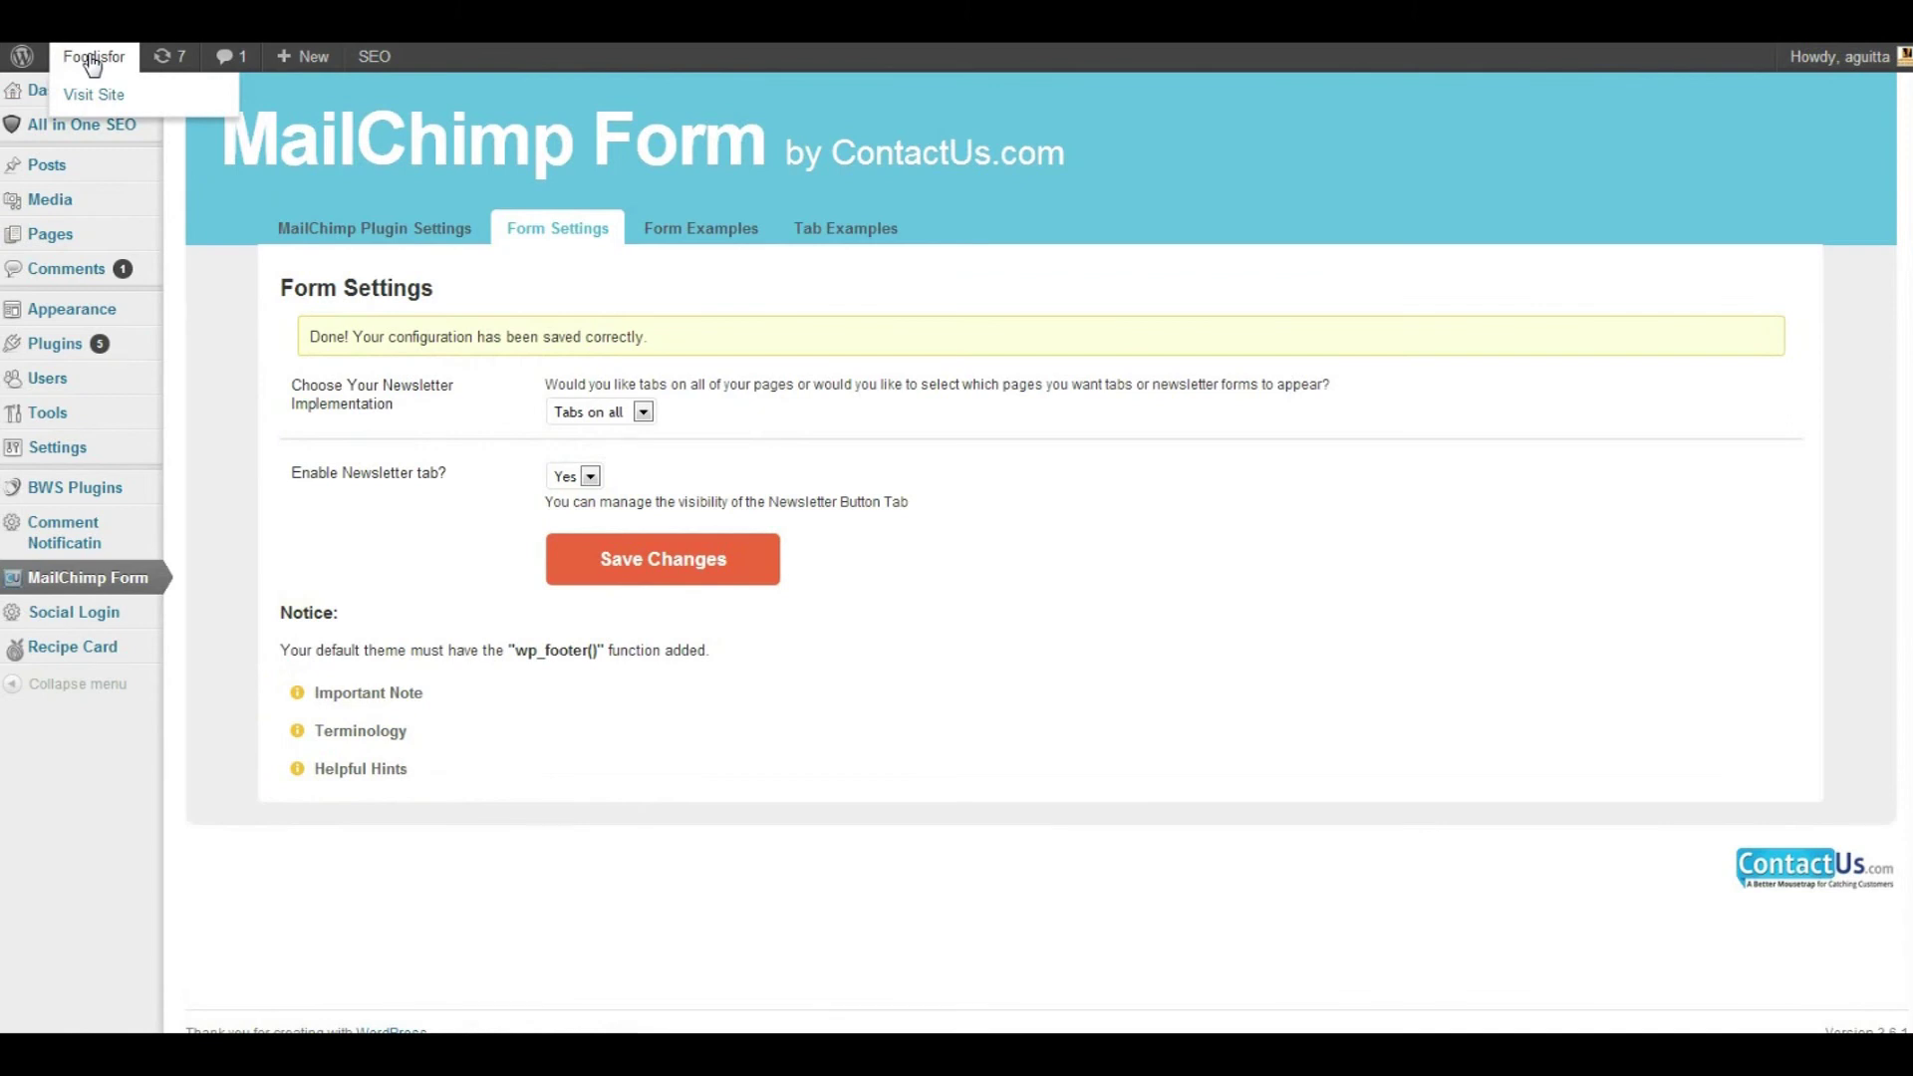
click(93, 58)
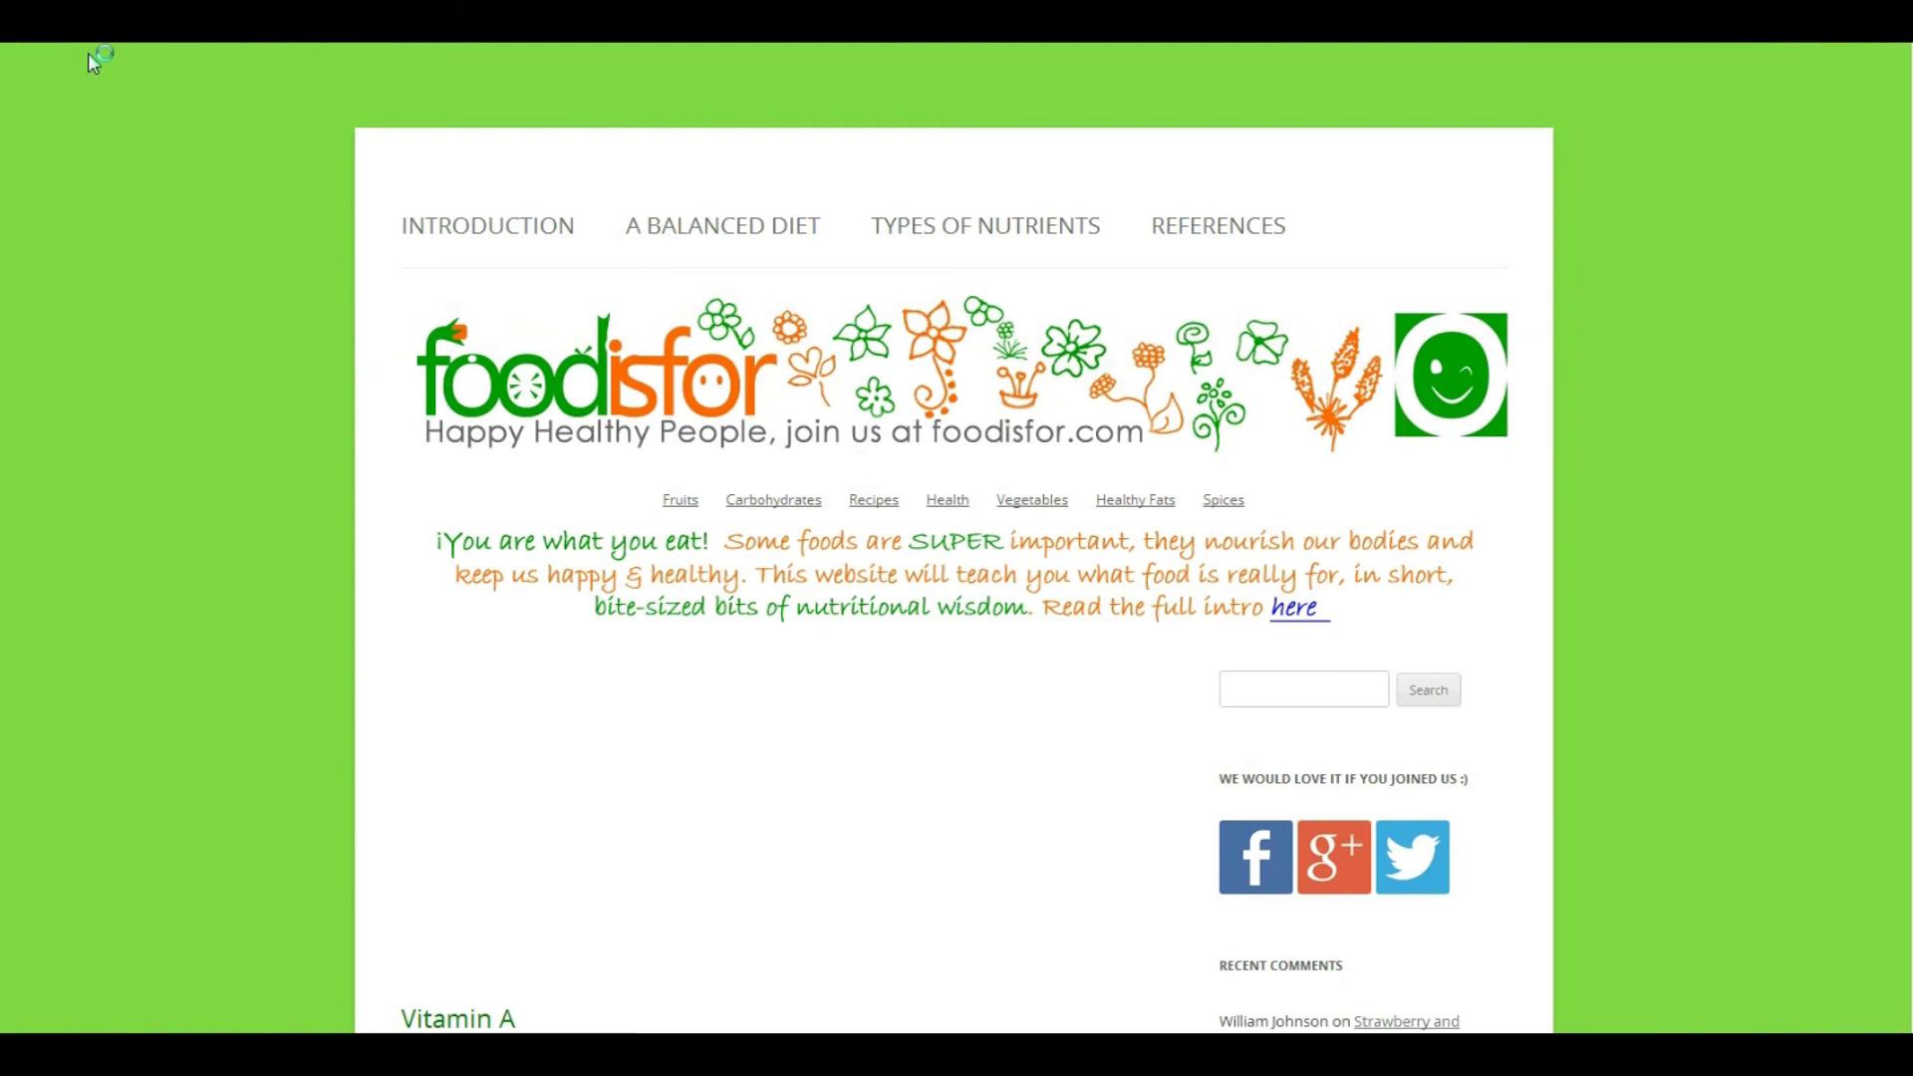
mouse_move(92, 59)
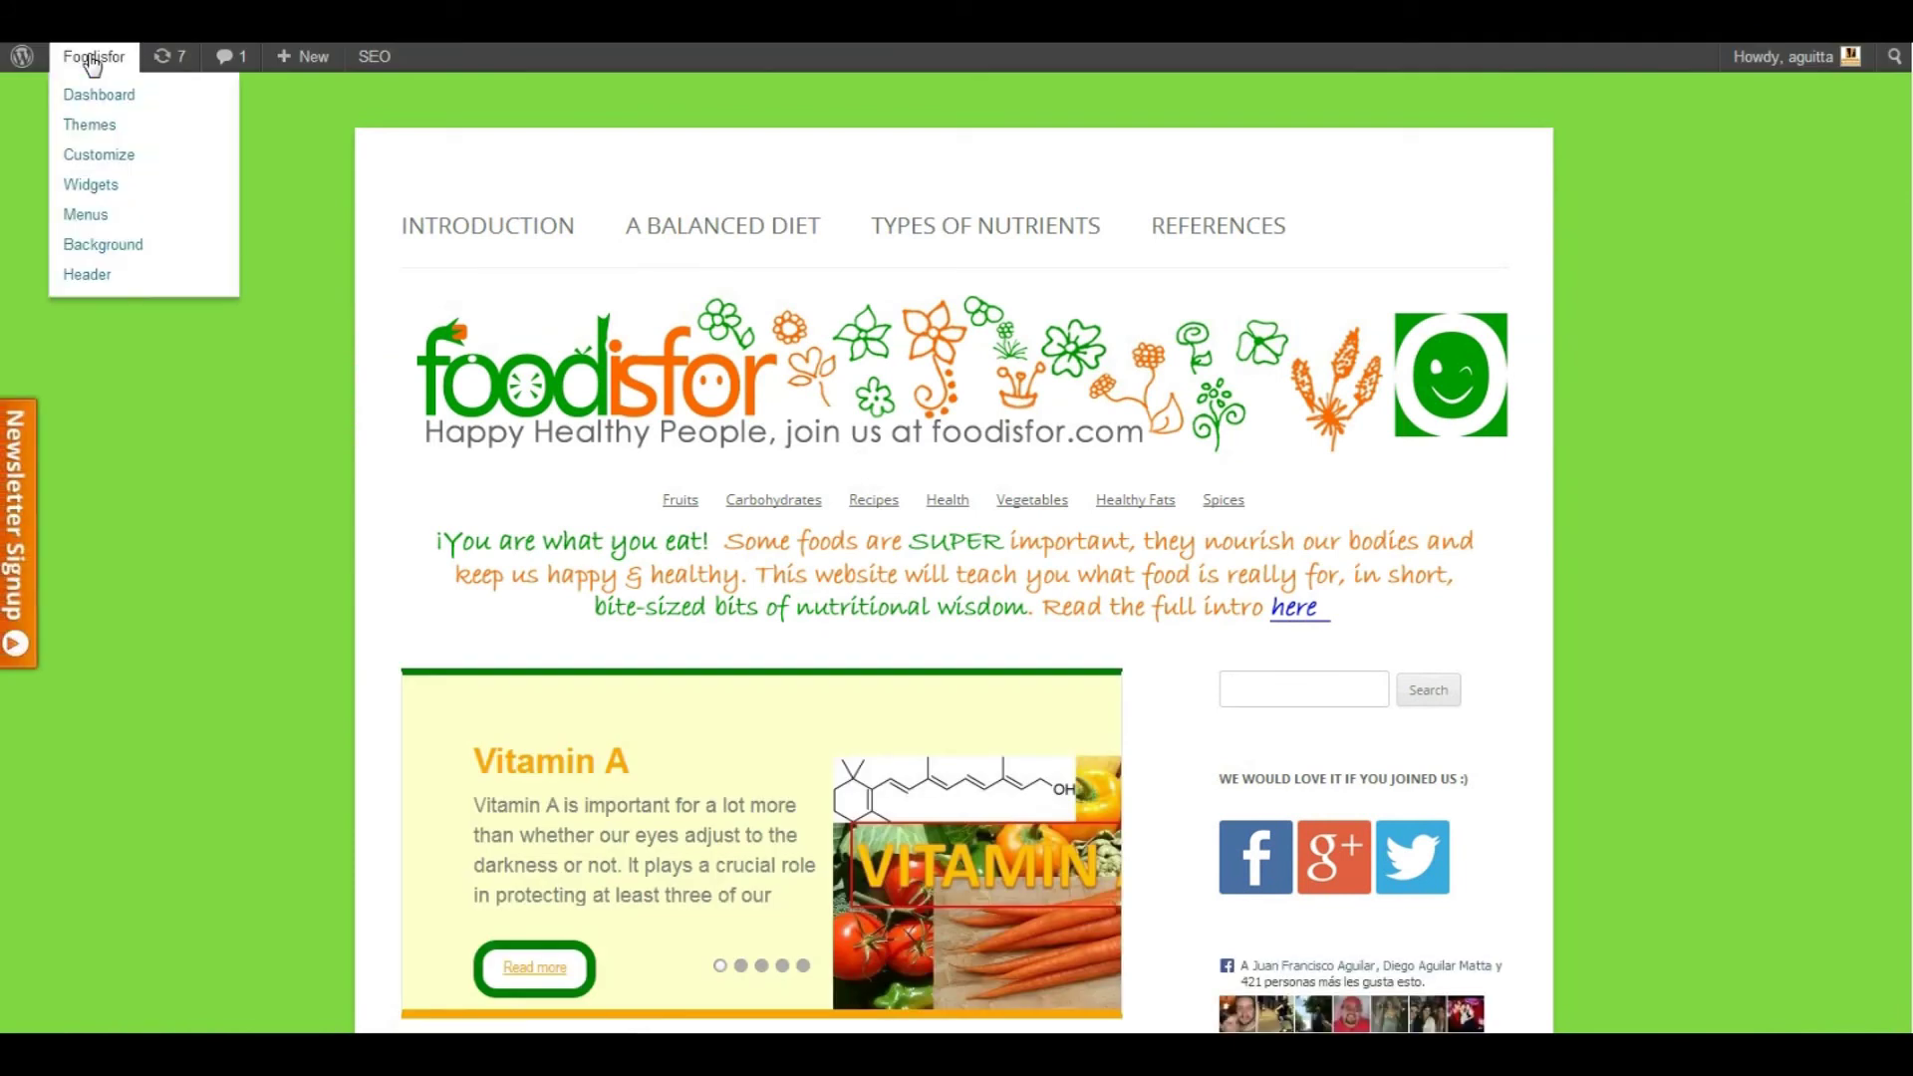
Subscribe a test name and e-mail through the Newsletter Signup form and close the thank-you popup
click(13, 583)
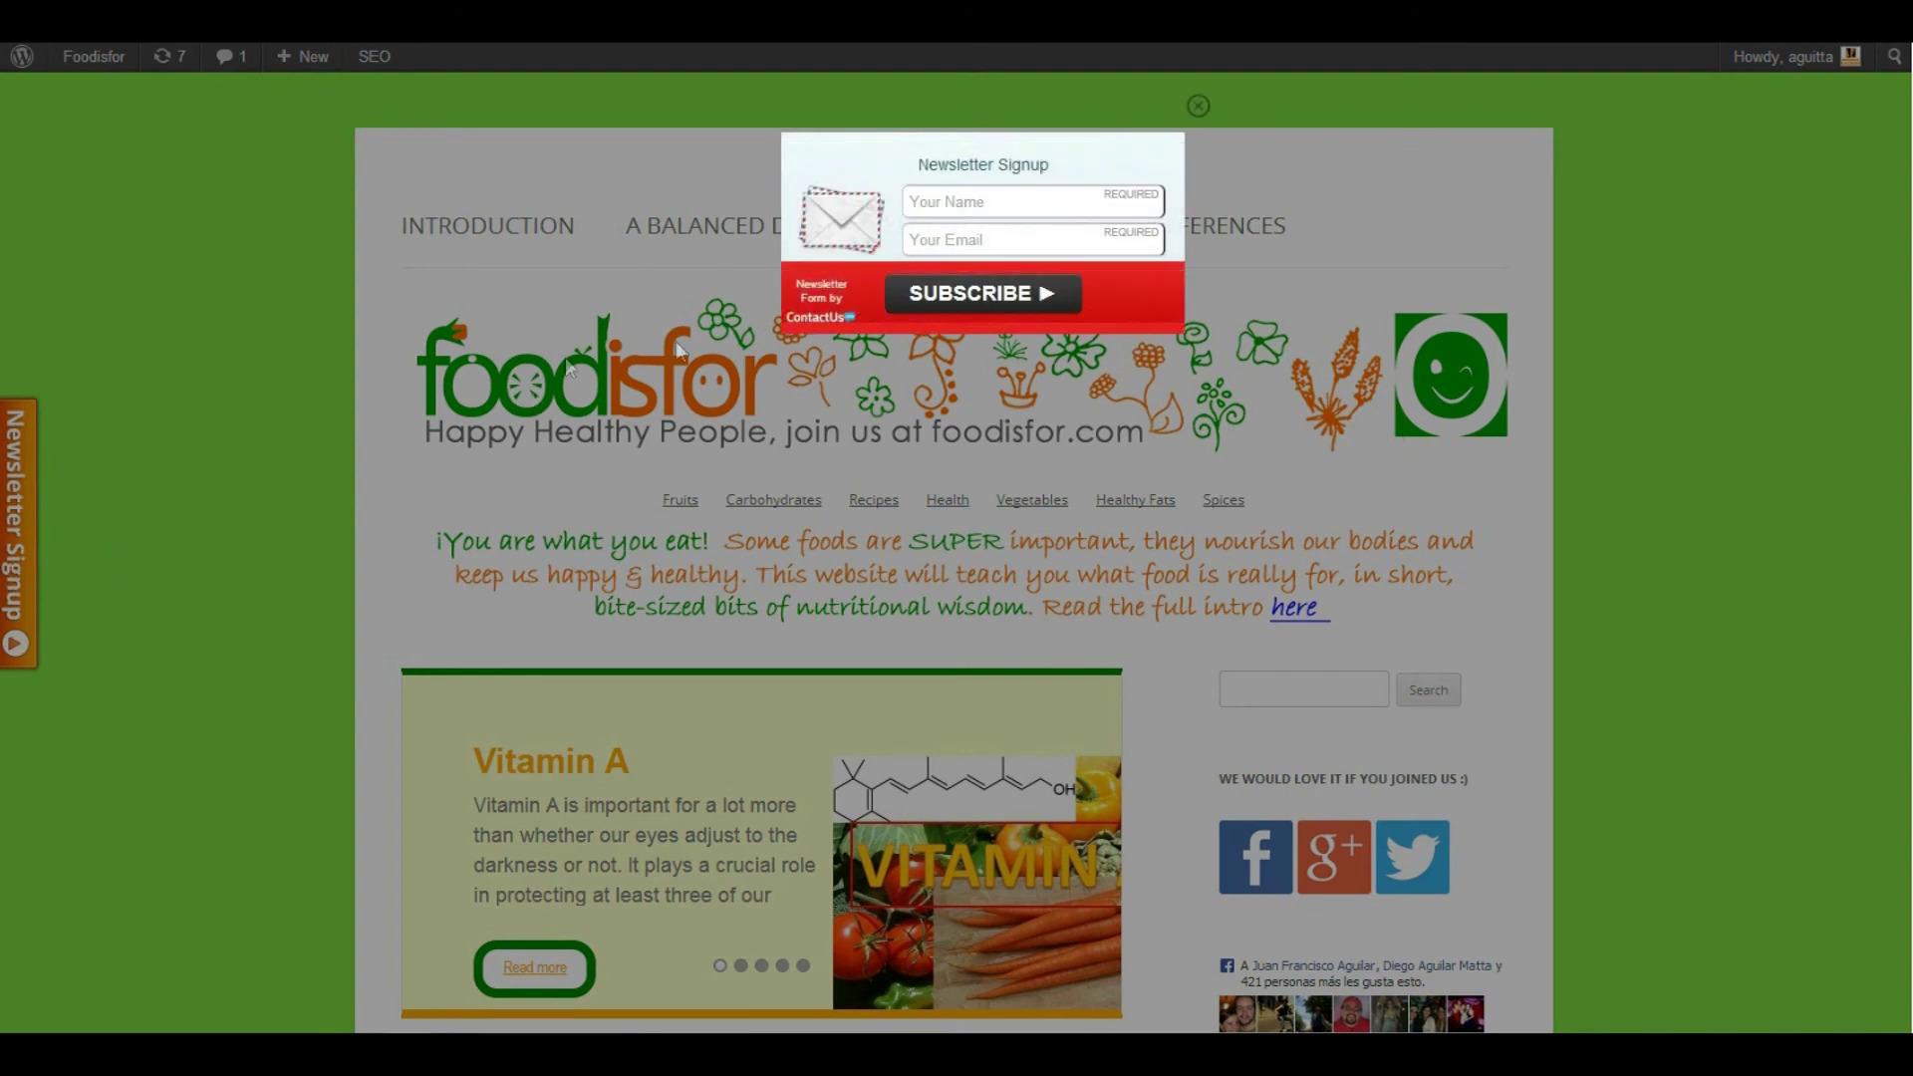
click(960, 212)
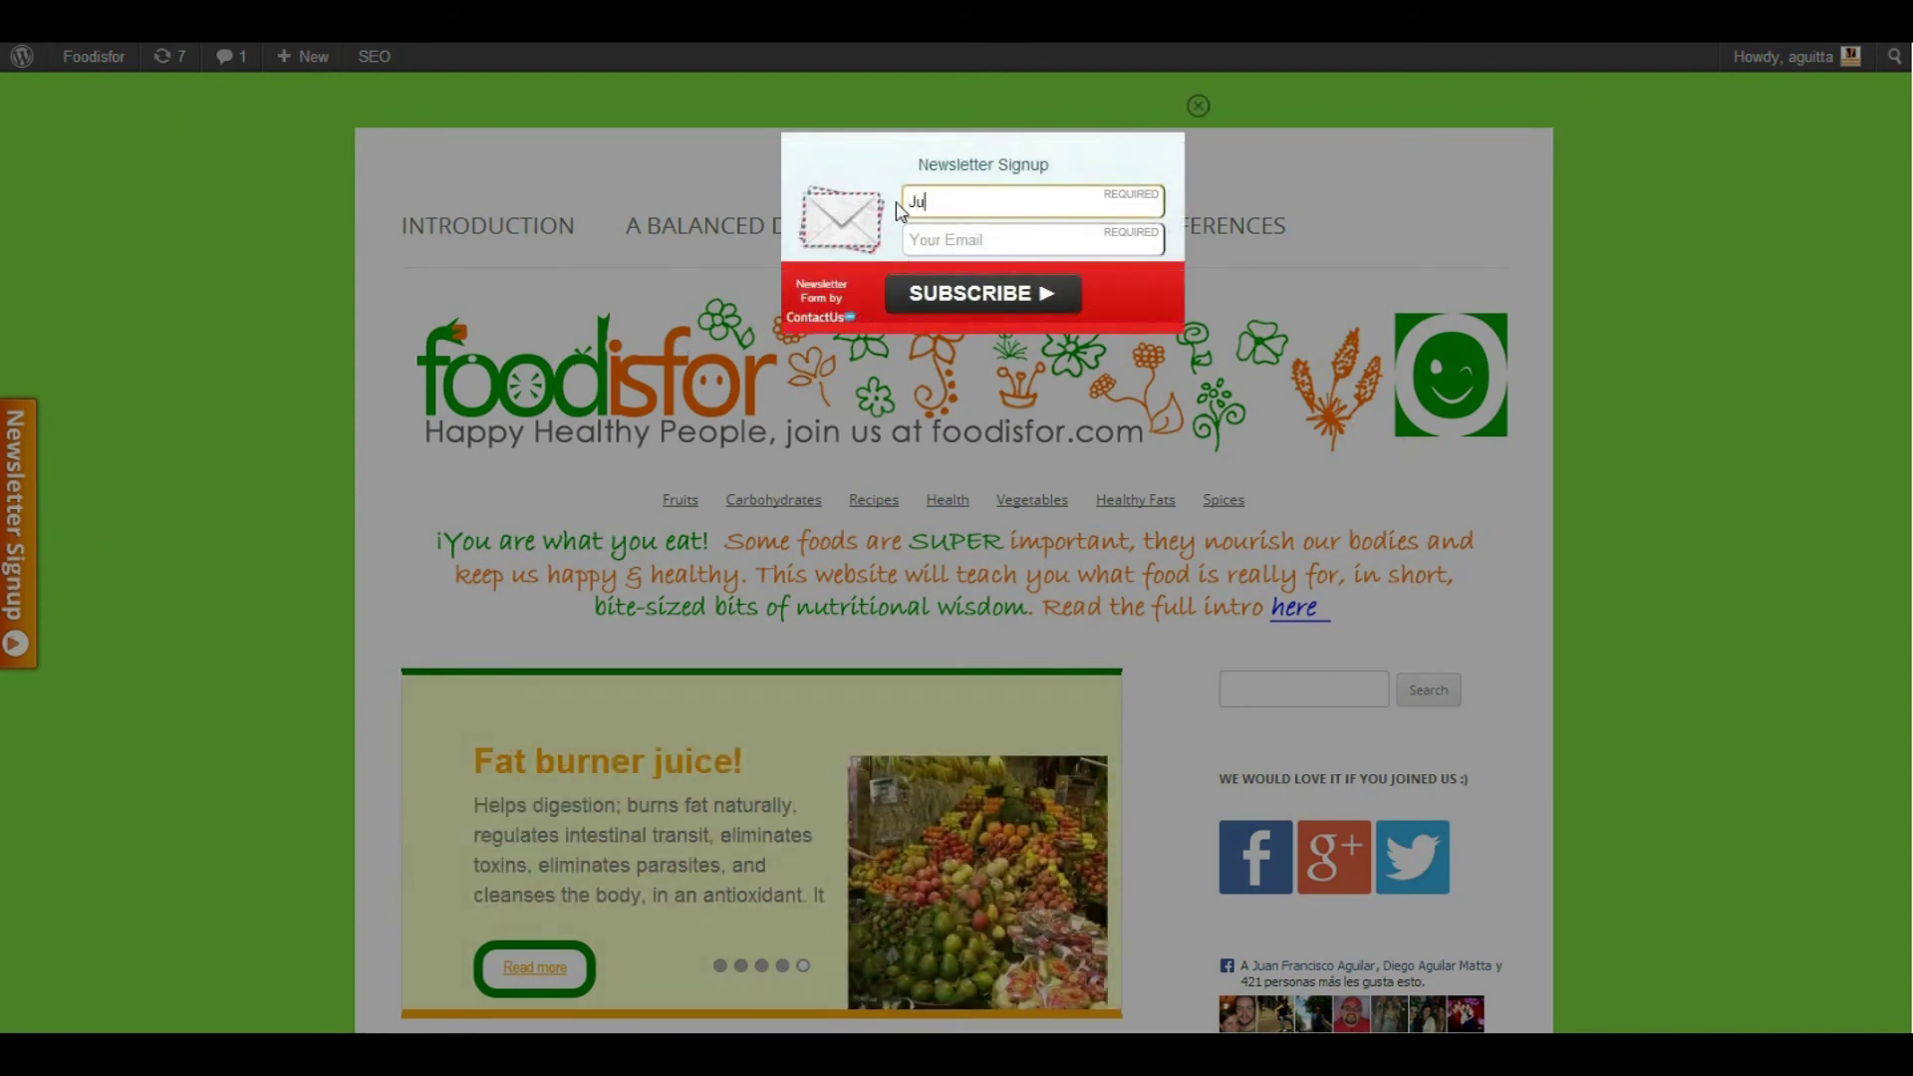
key(Tab)
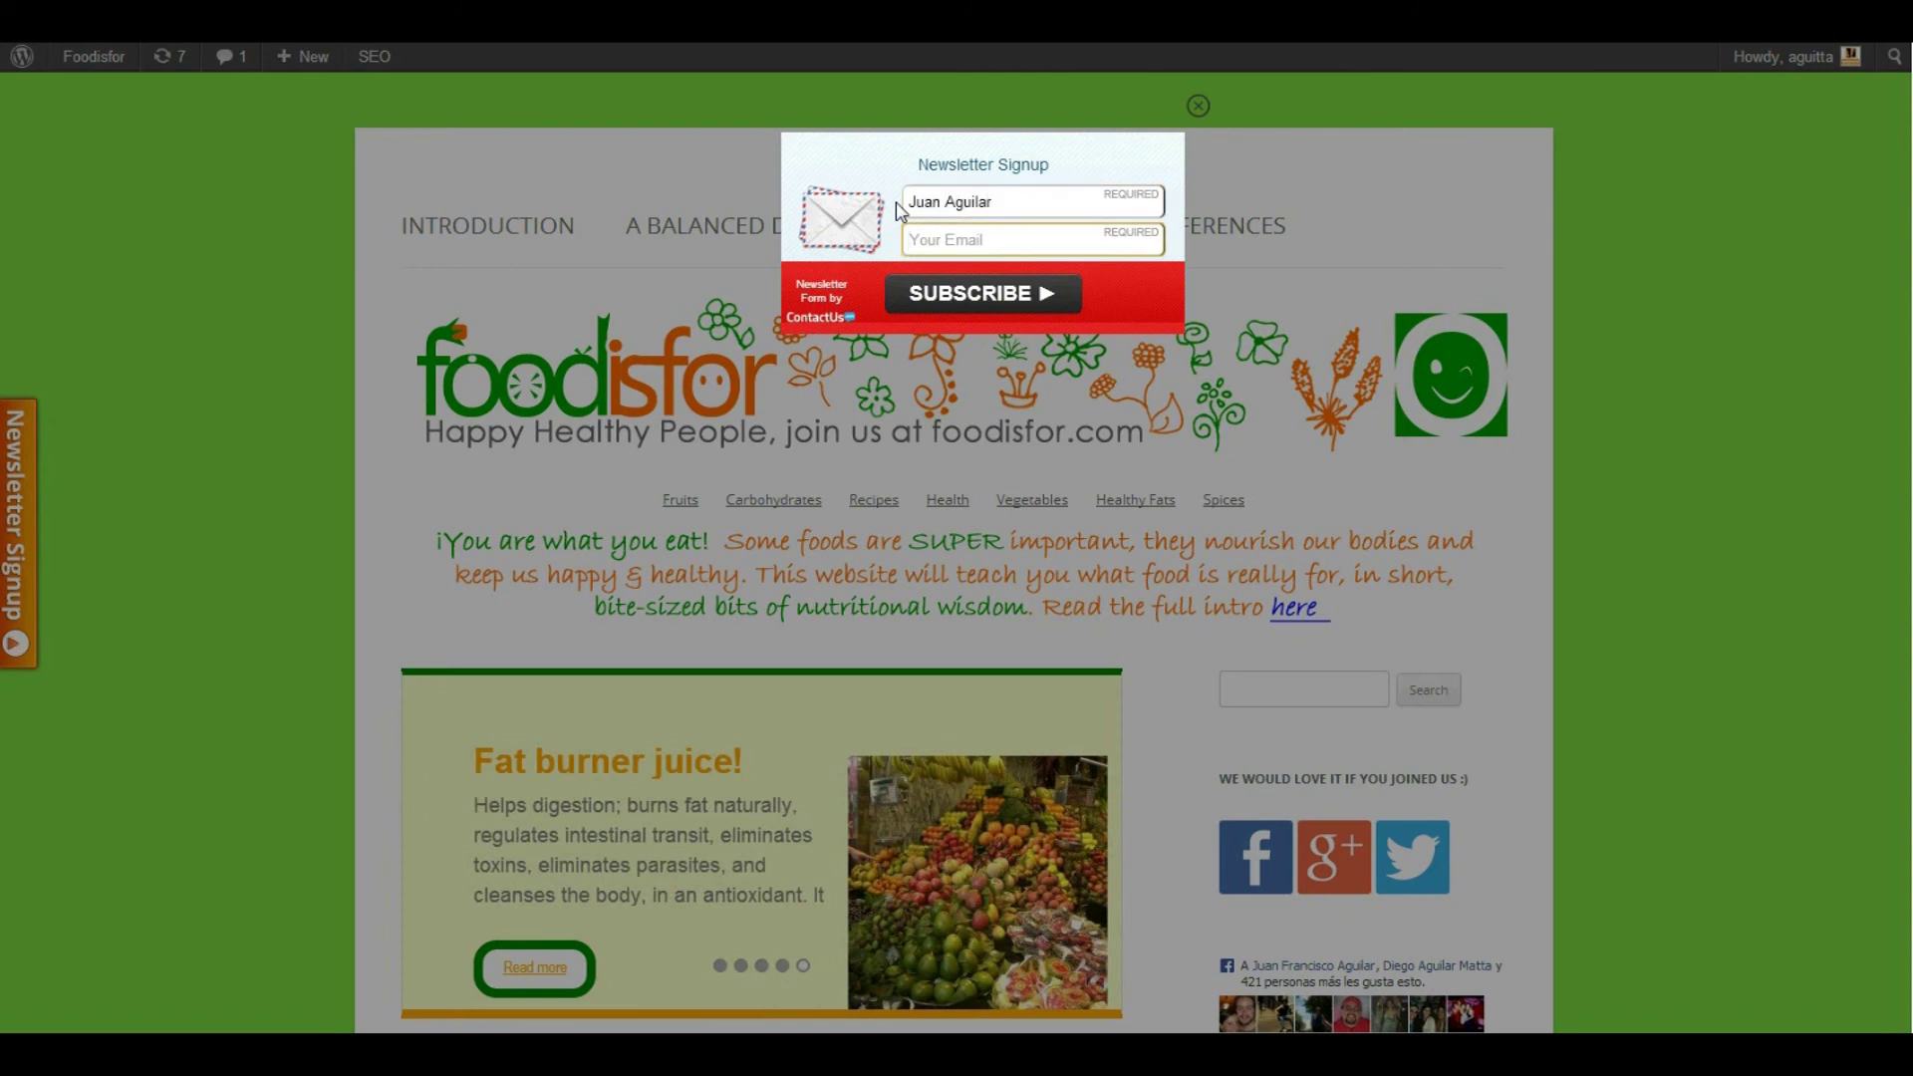
click(946, 269)
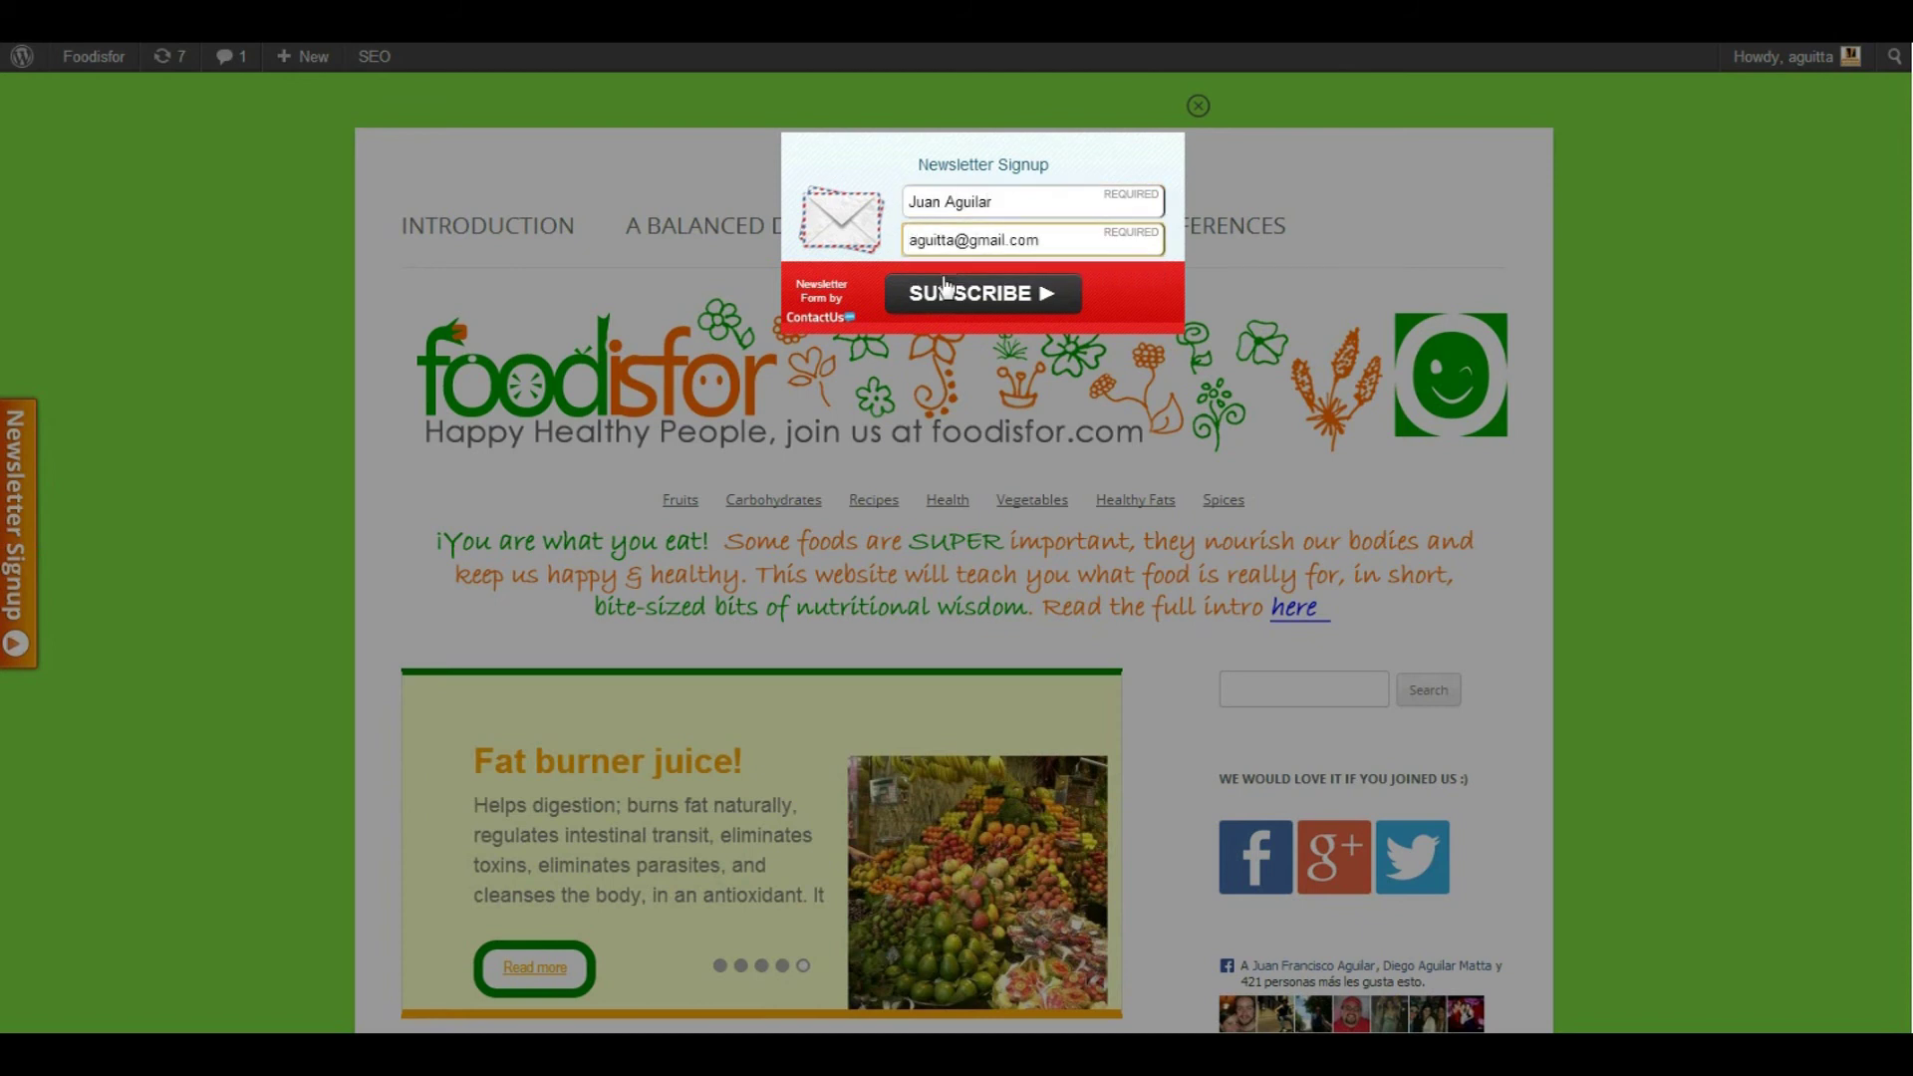
click(973, 297)
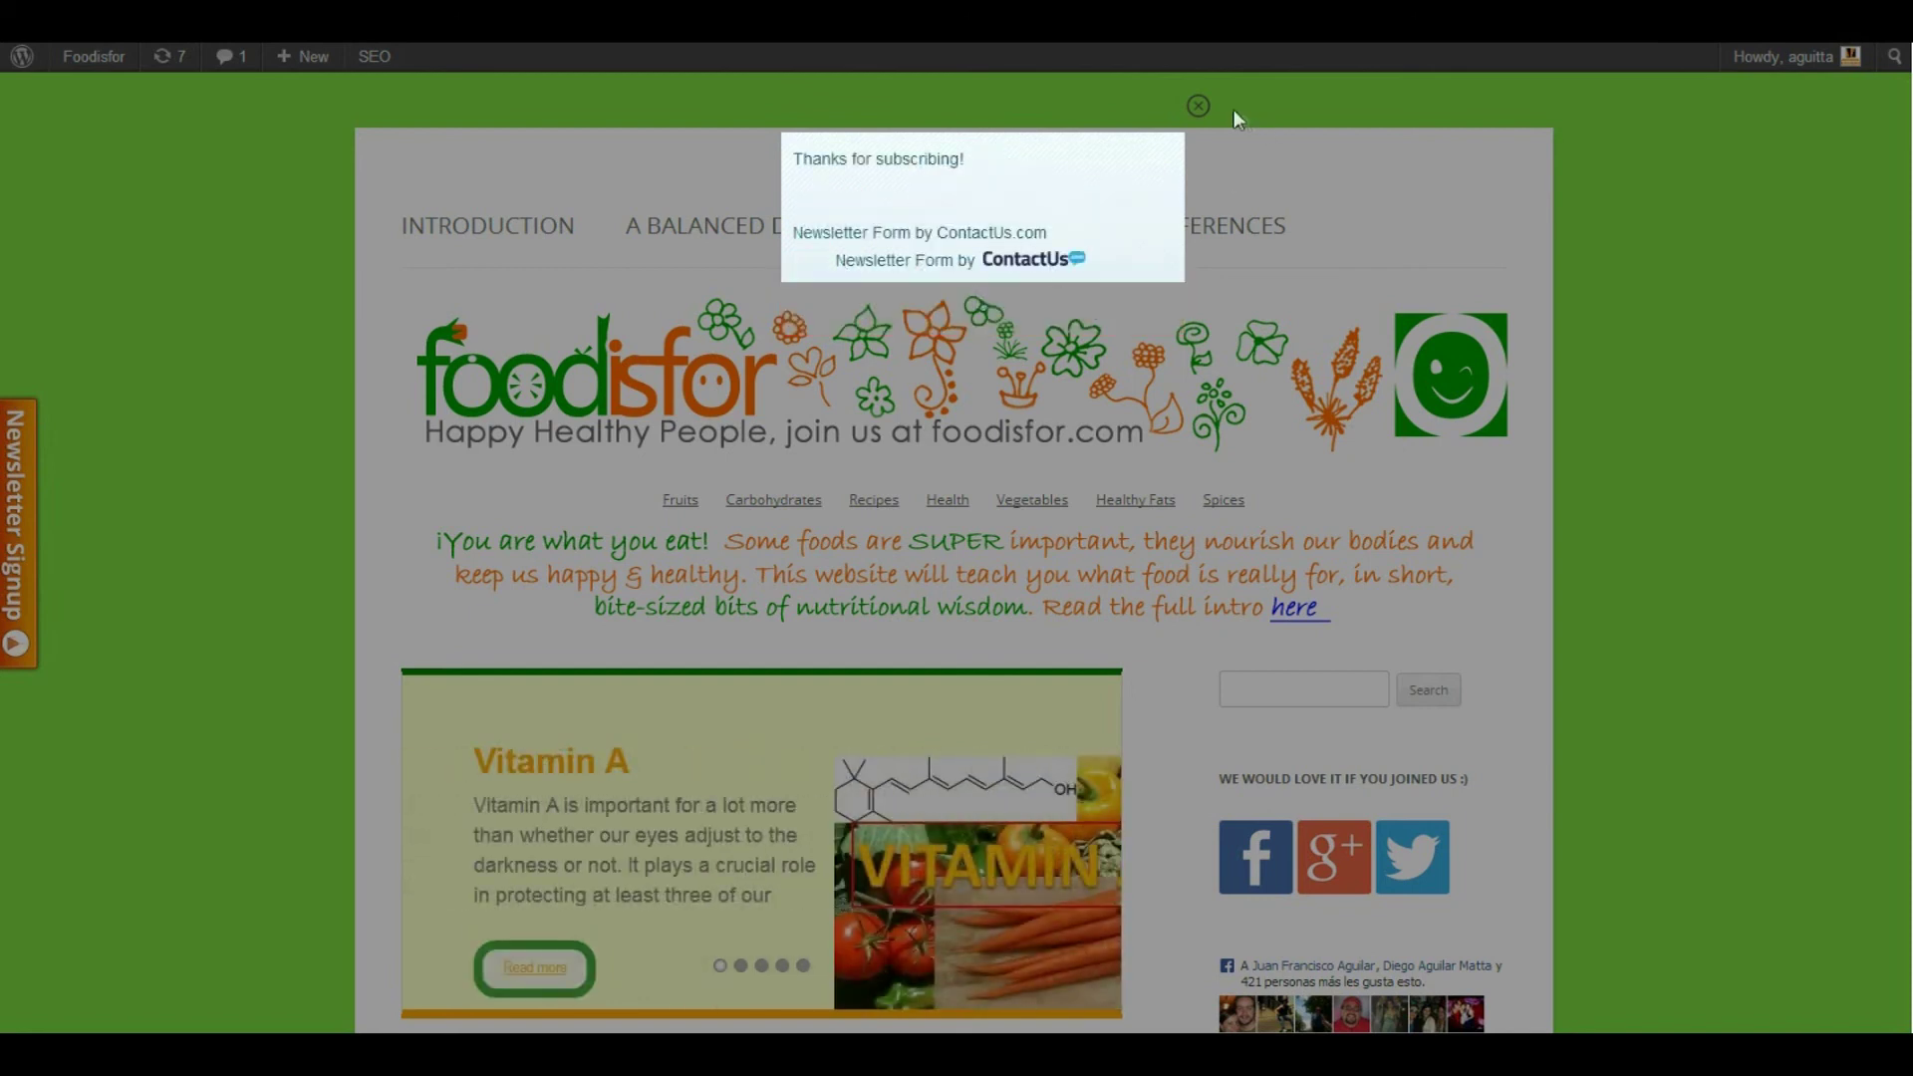
click(1200, 107)
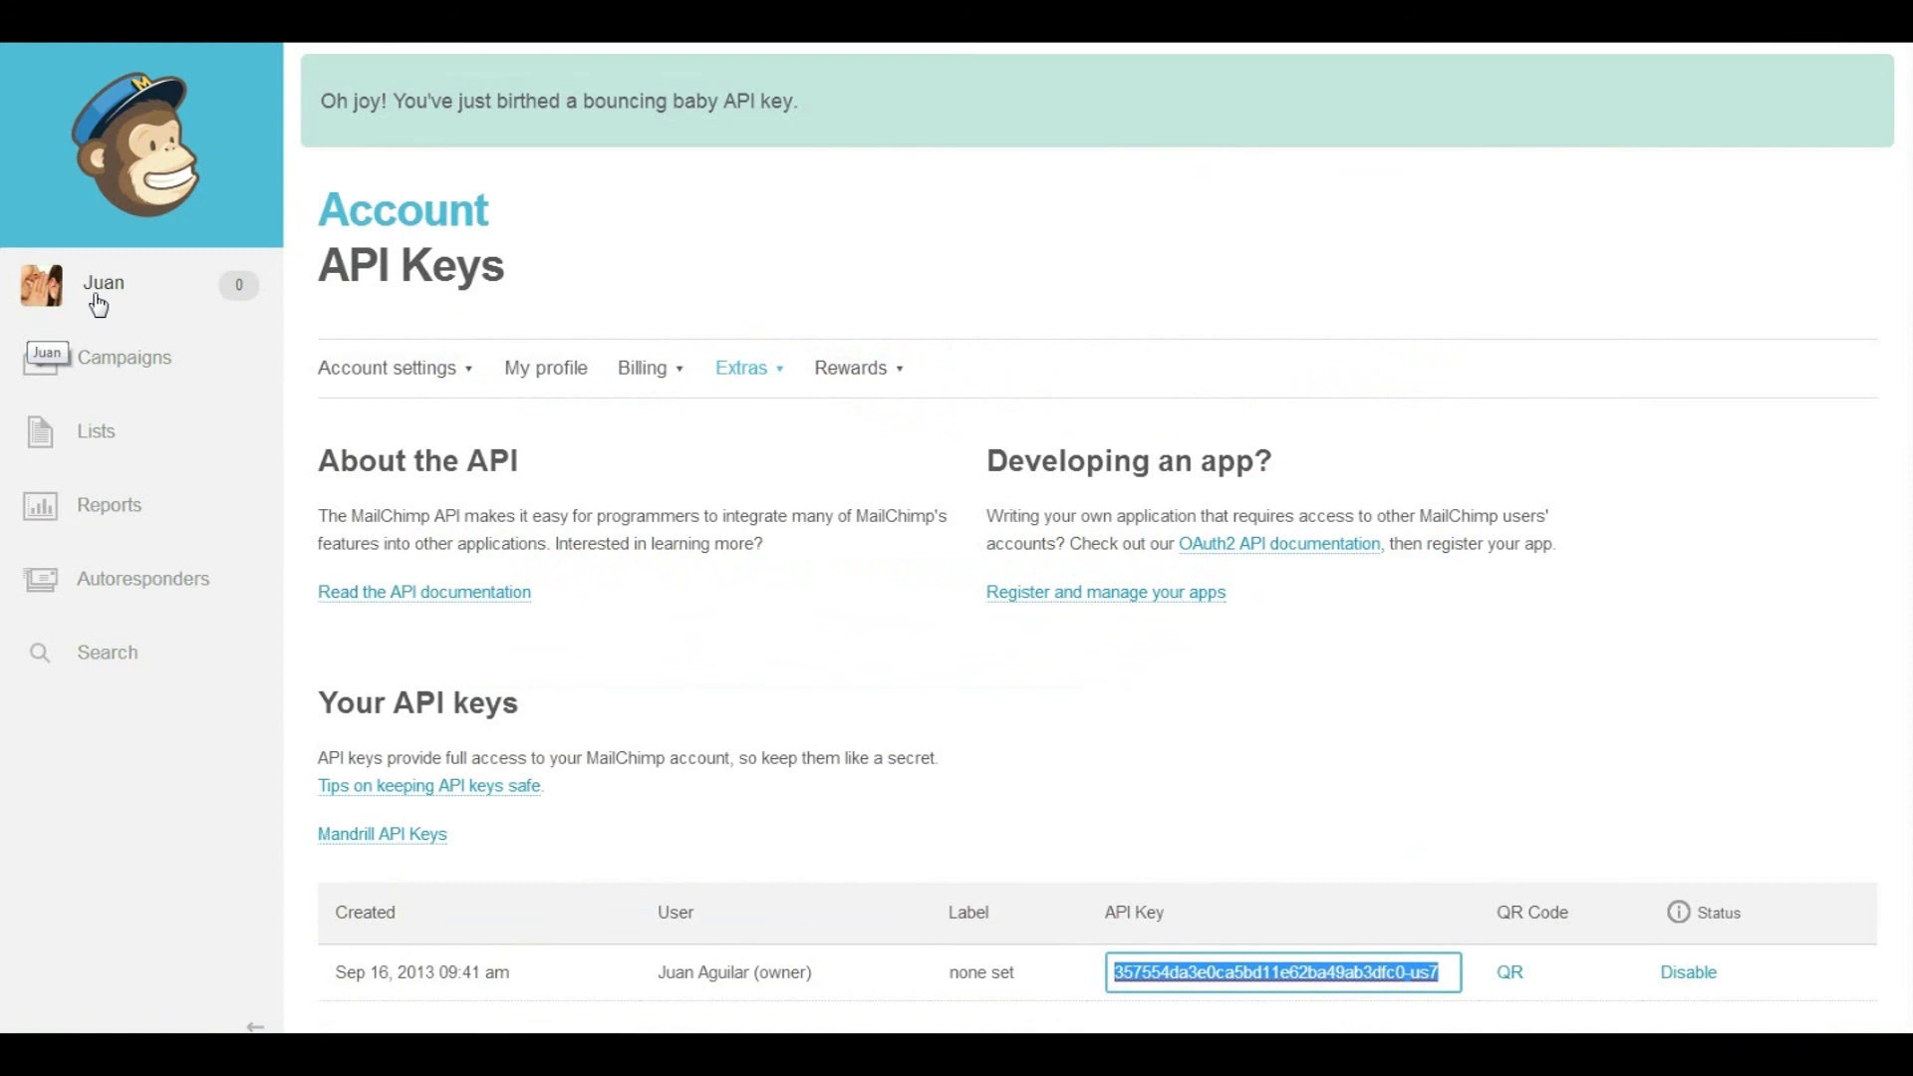
Open the Foodisfor Subscribers list in MailChimp to confirm the new test subscriber appears
click(91, 431)
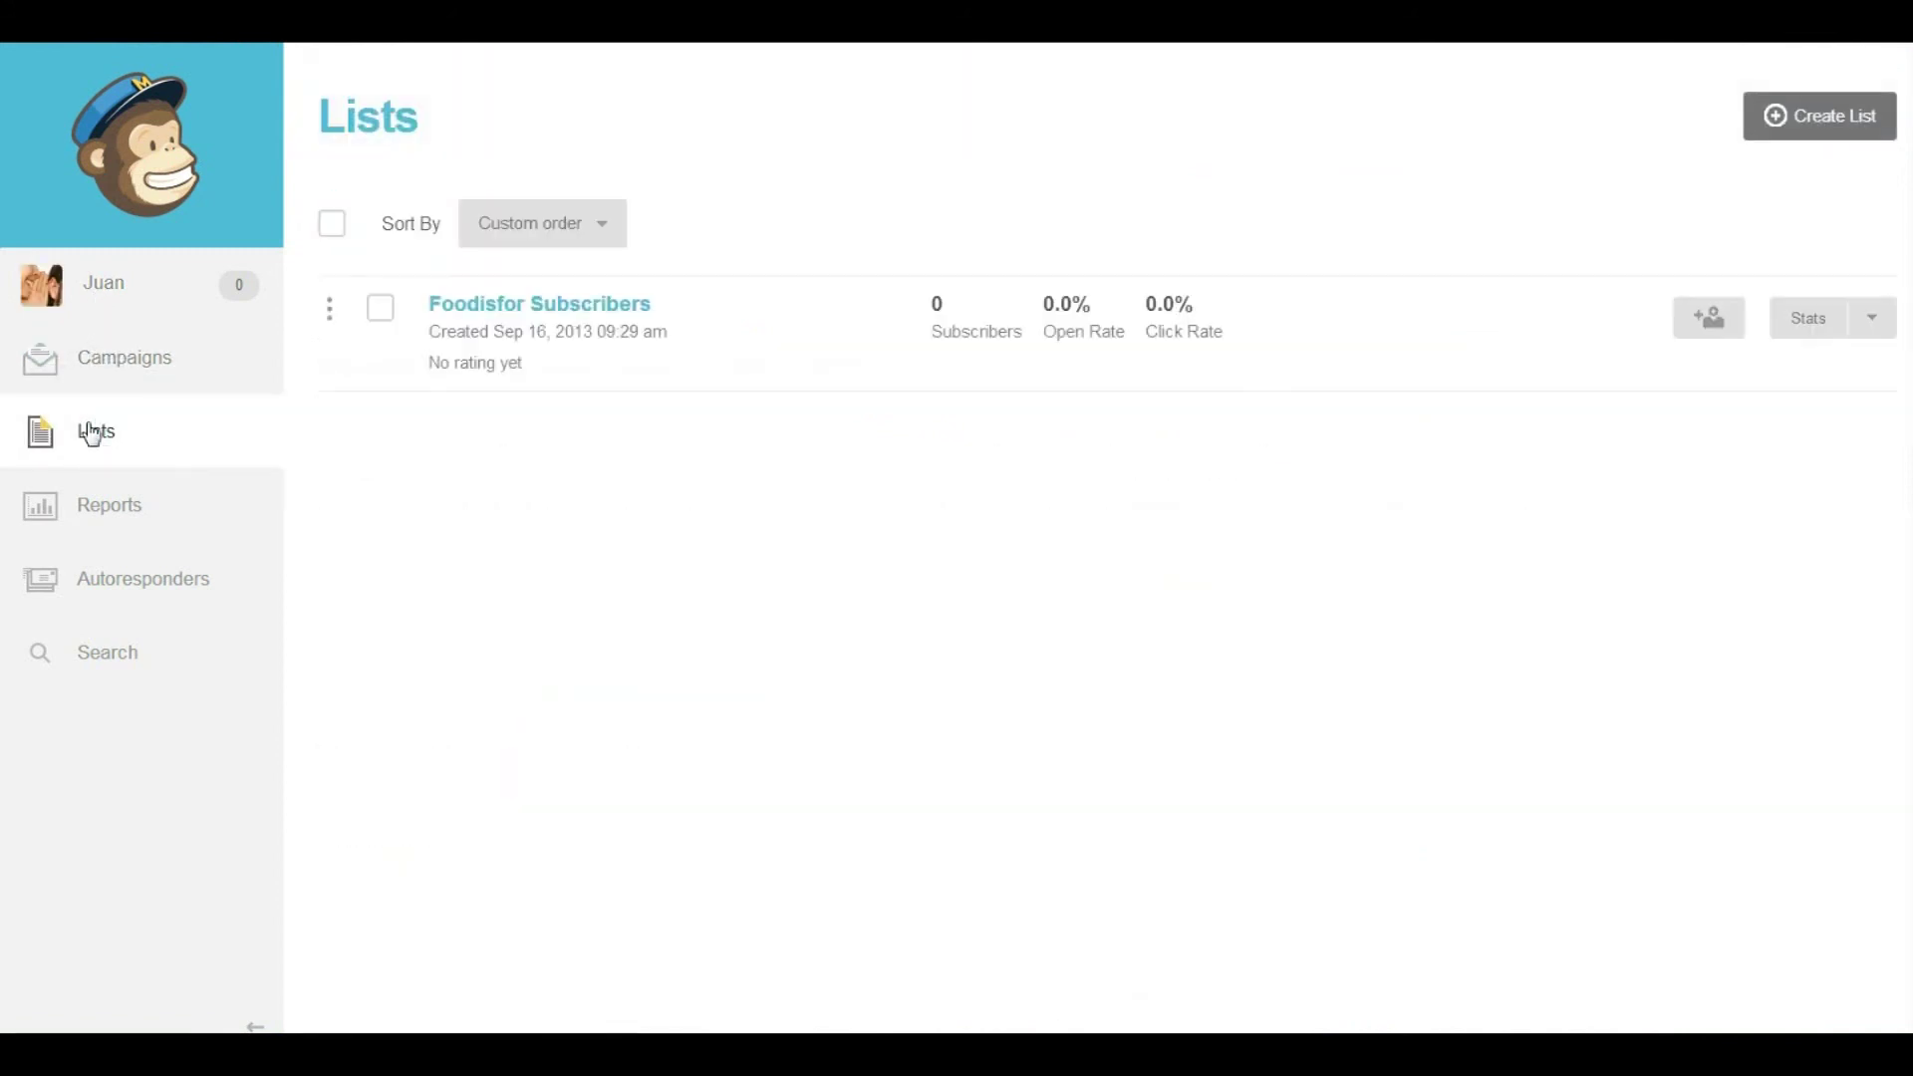
click(559, 309)
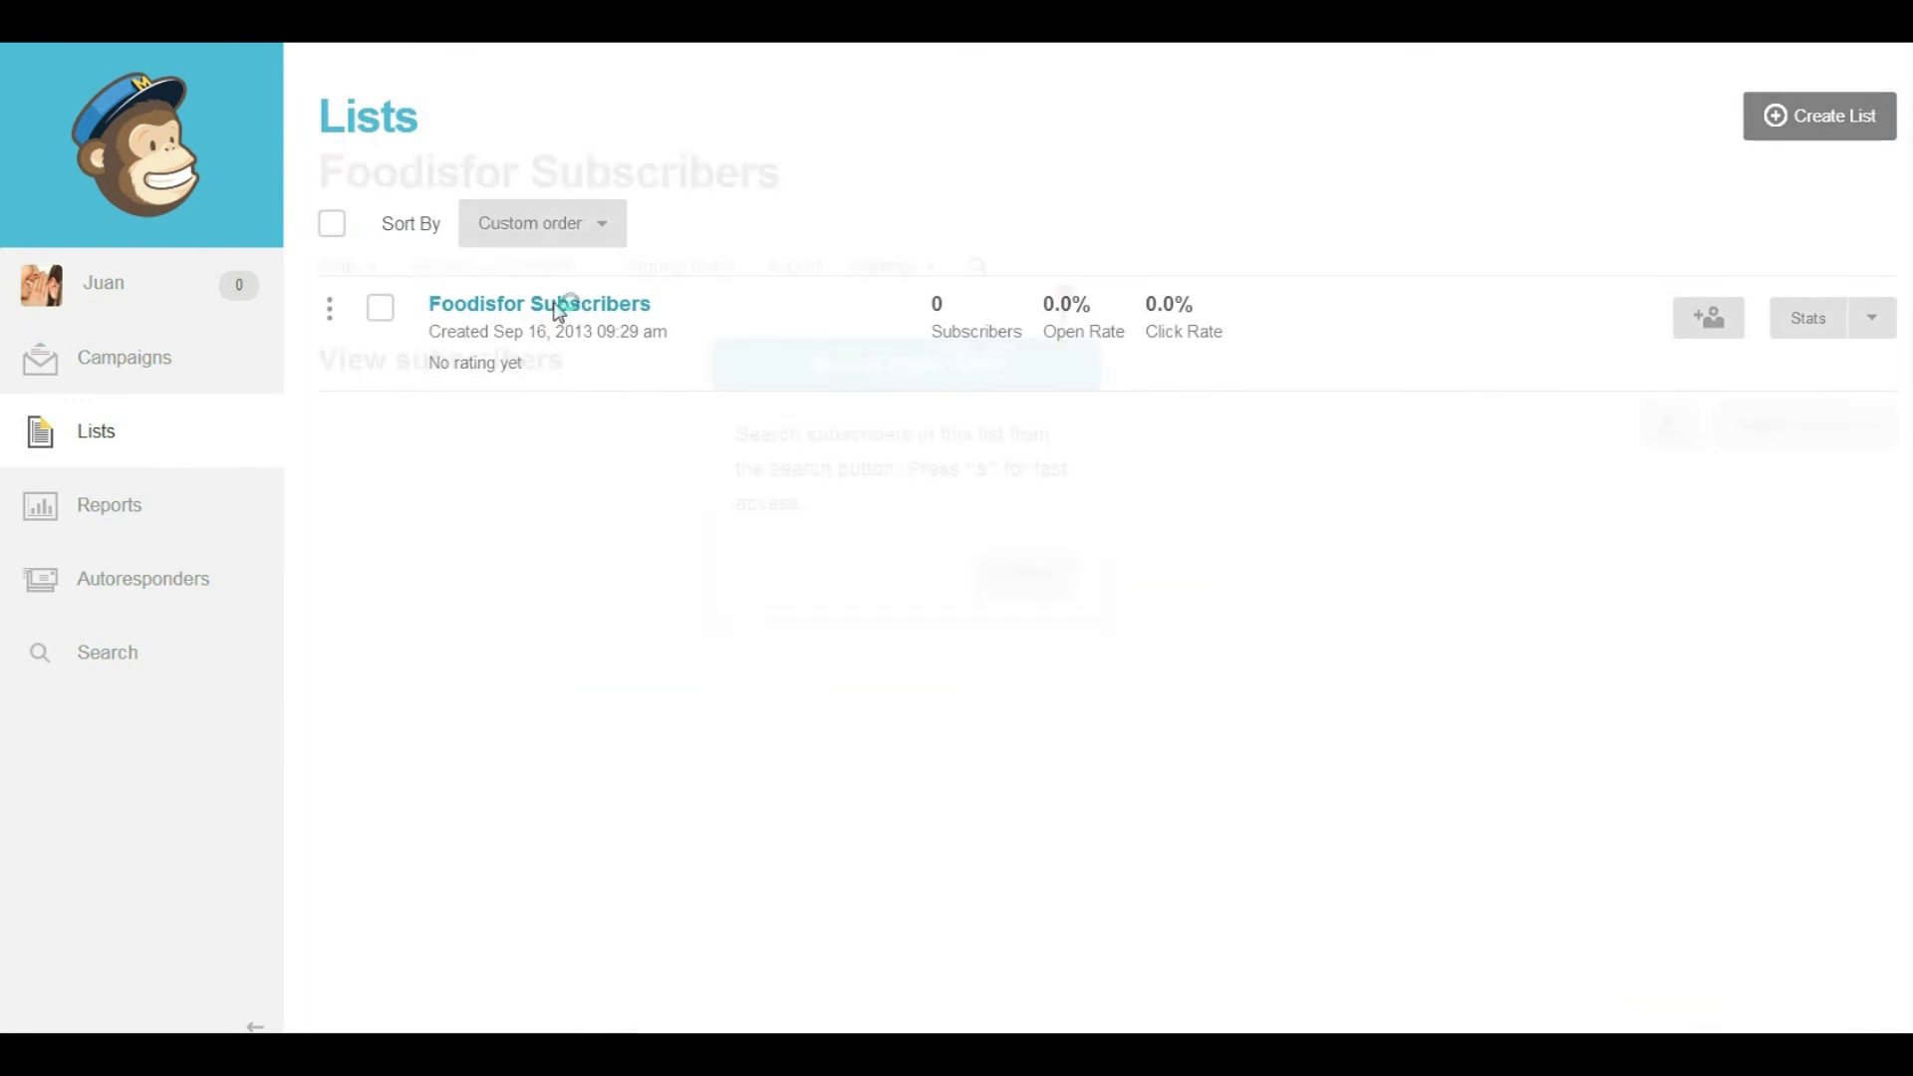
click(1026, 576)
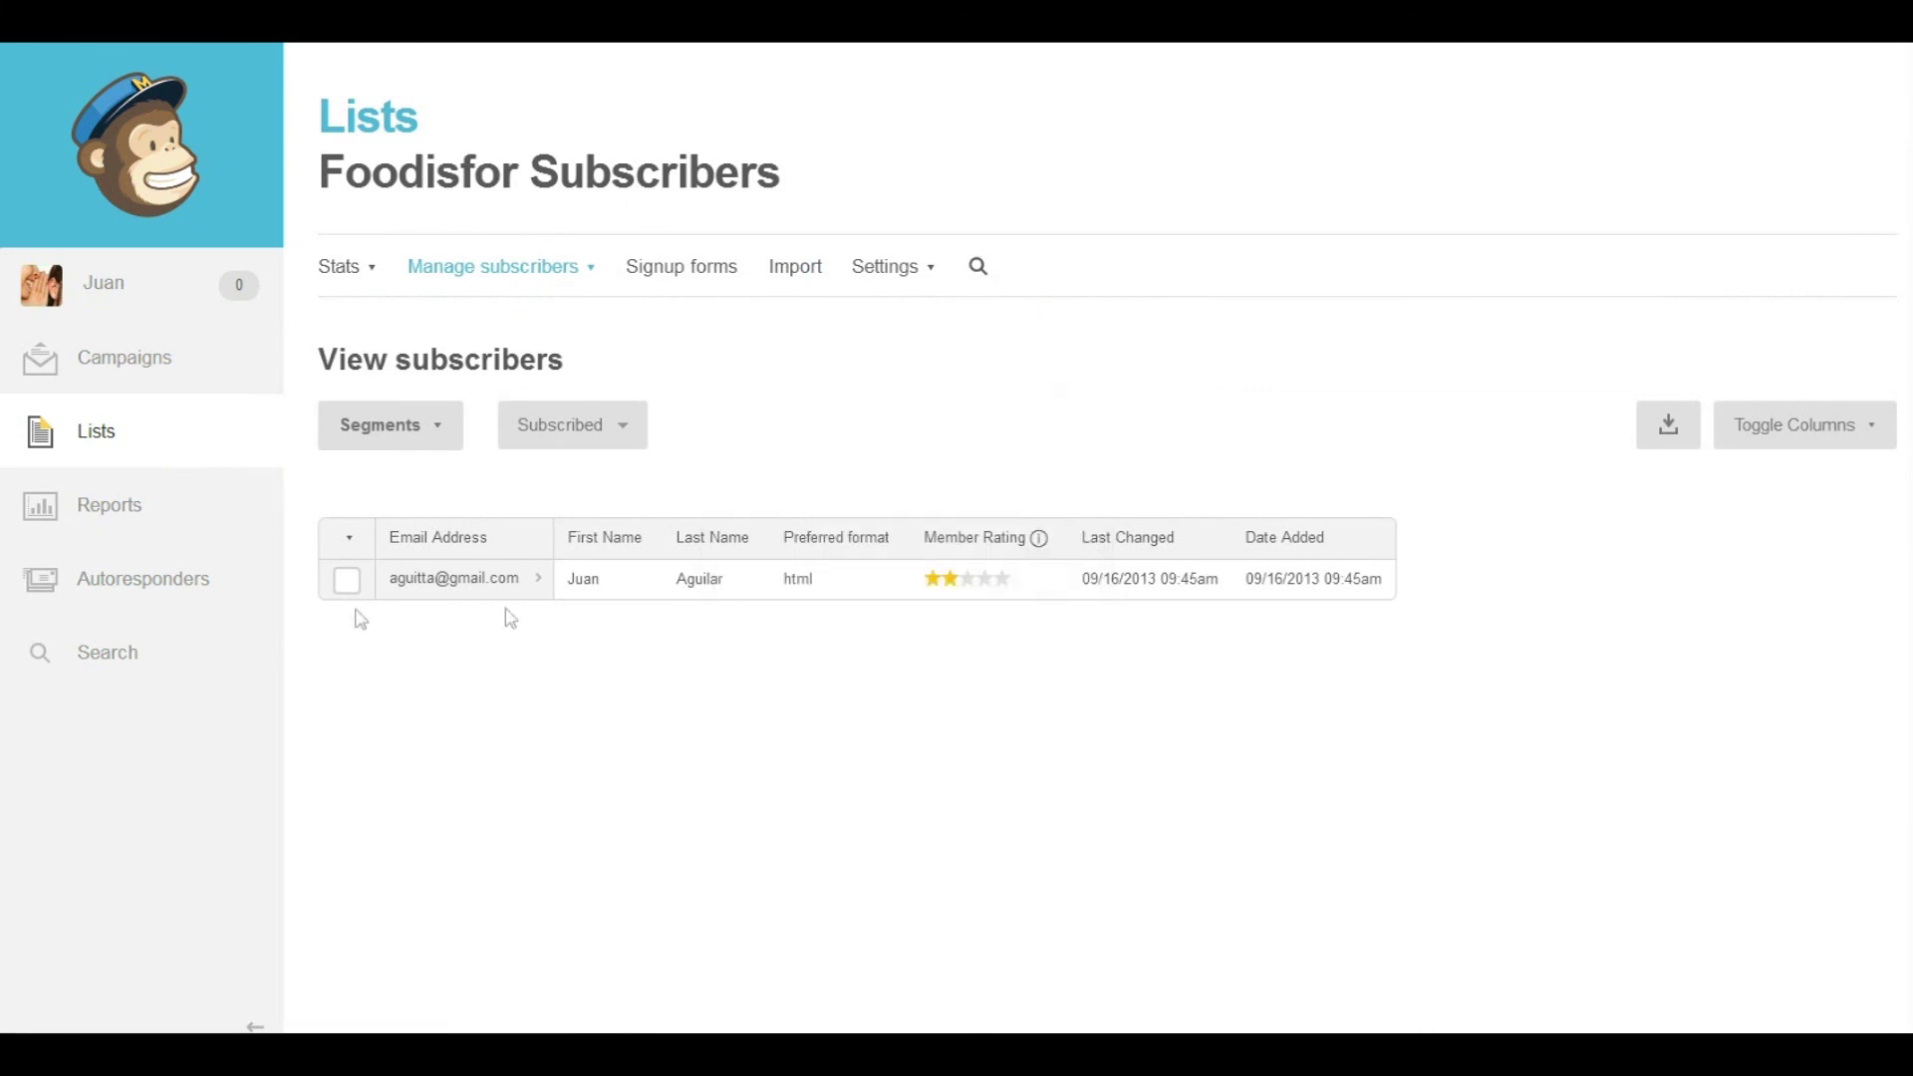